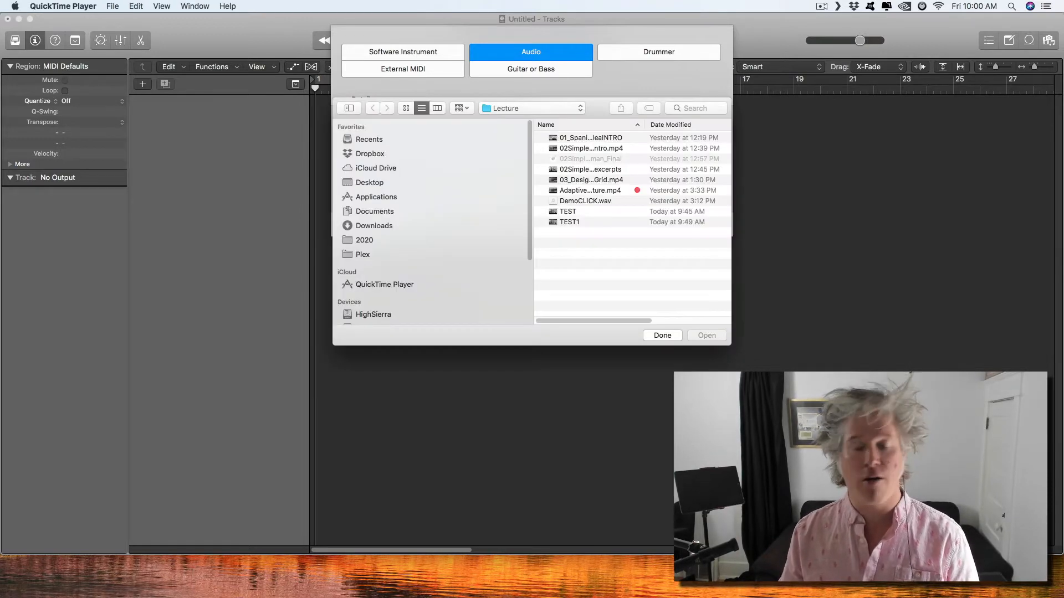
Record a short new webcam movie in QuickTime Player, placing the recording window clear of the top edge.
left_click(113, 7)
left_click(139, 20)
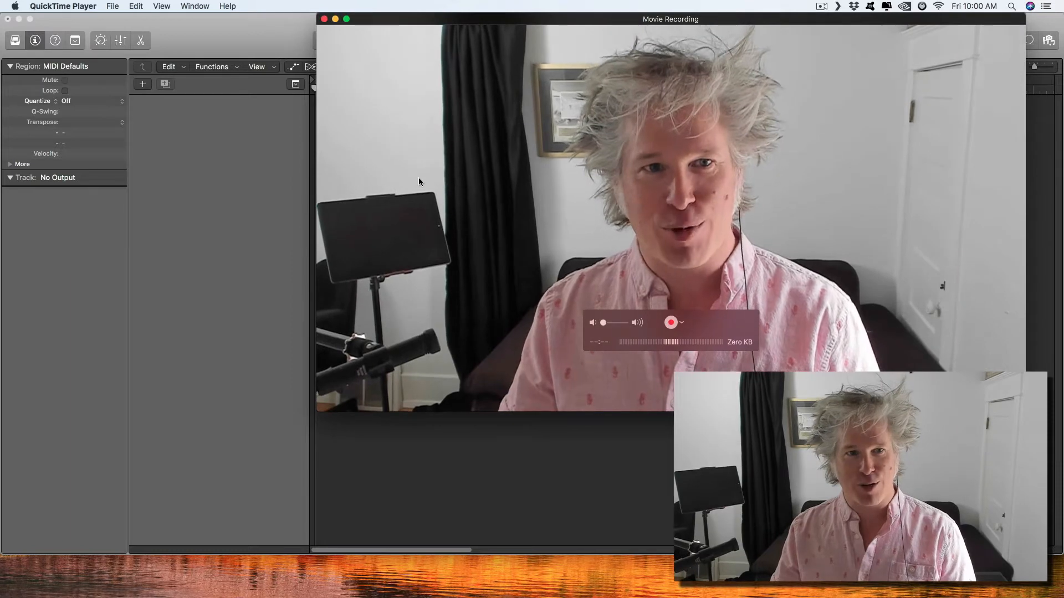
left_click_drag(499, 22, 468, 40)
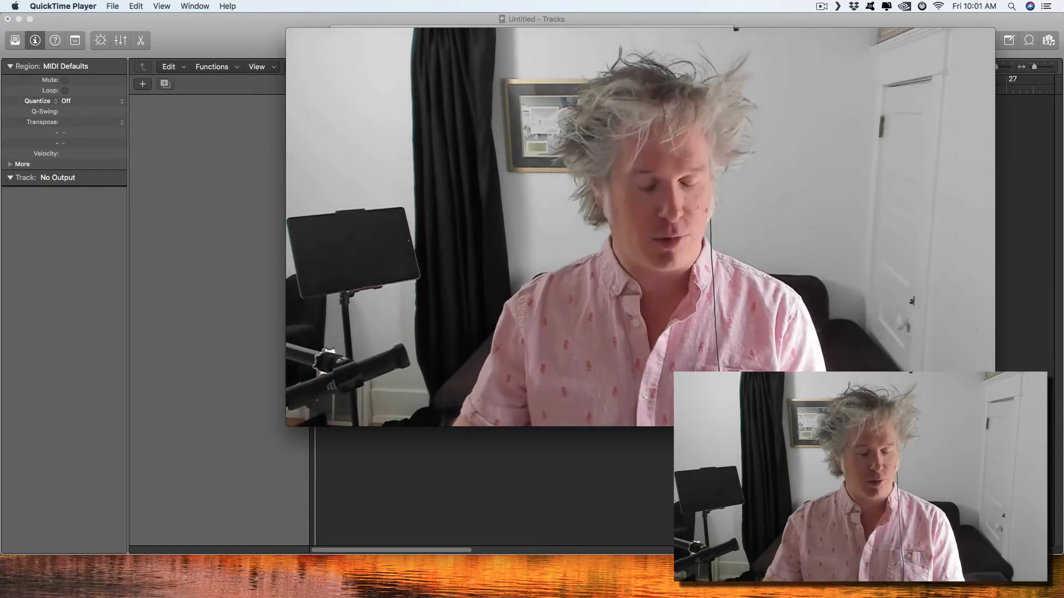
mouse_move(511, 219)
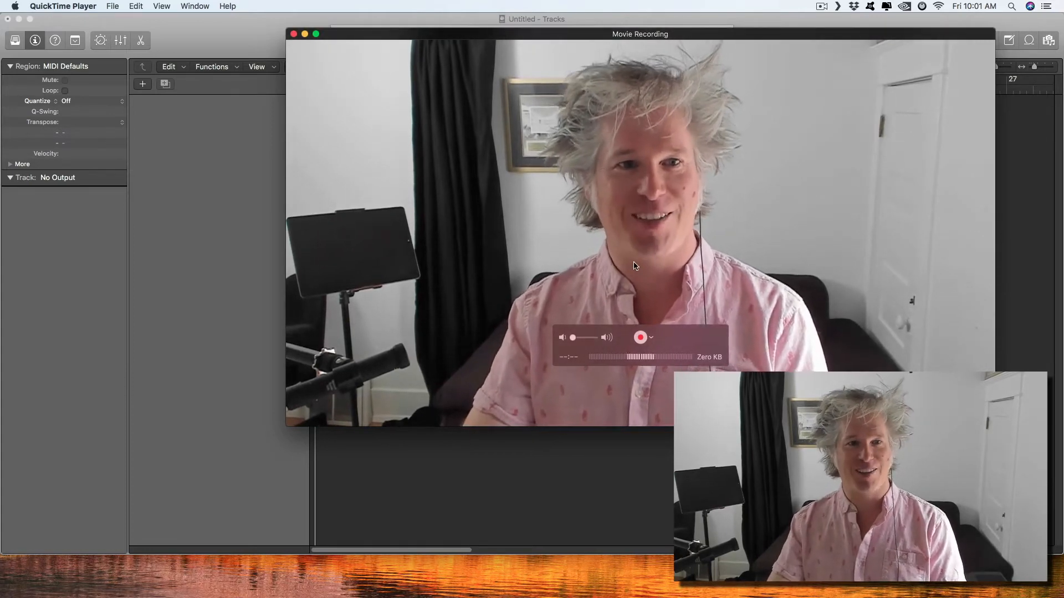
left_click(641, 338)
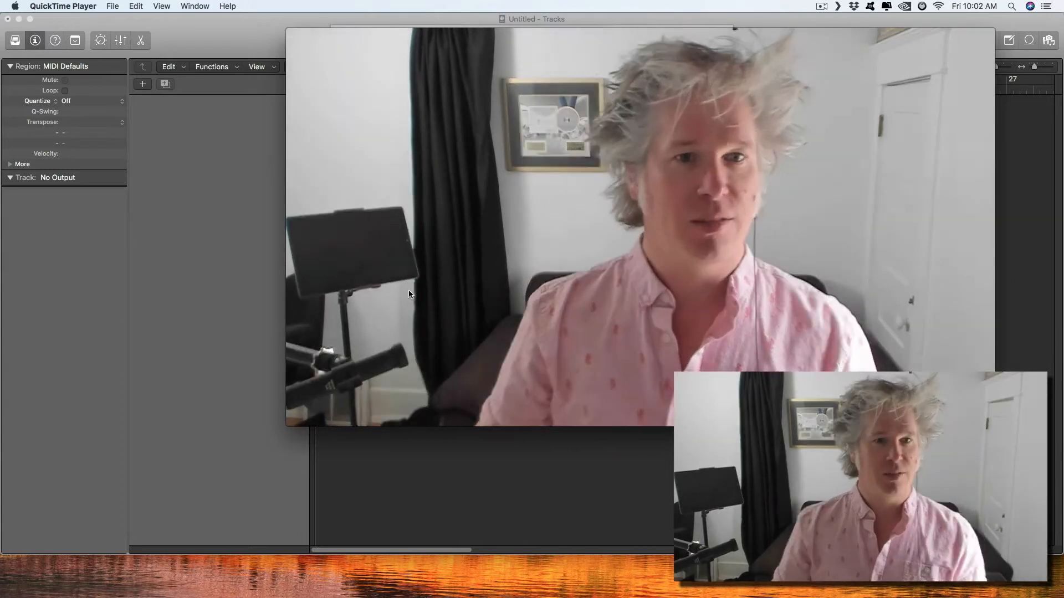
left_click(640, 338)
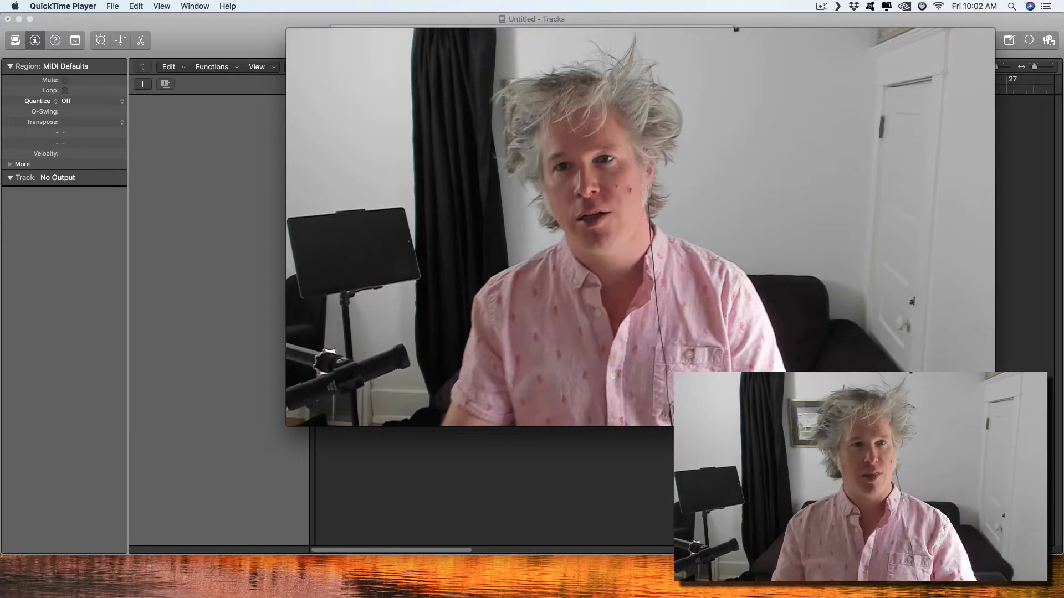
Save the recorded movie as Donoguide_conductor in the Lecture folder.
key("super+s")
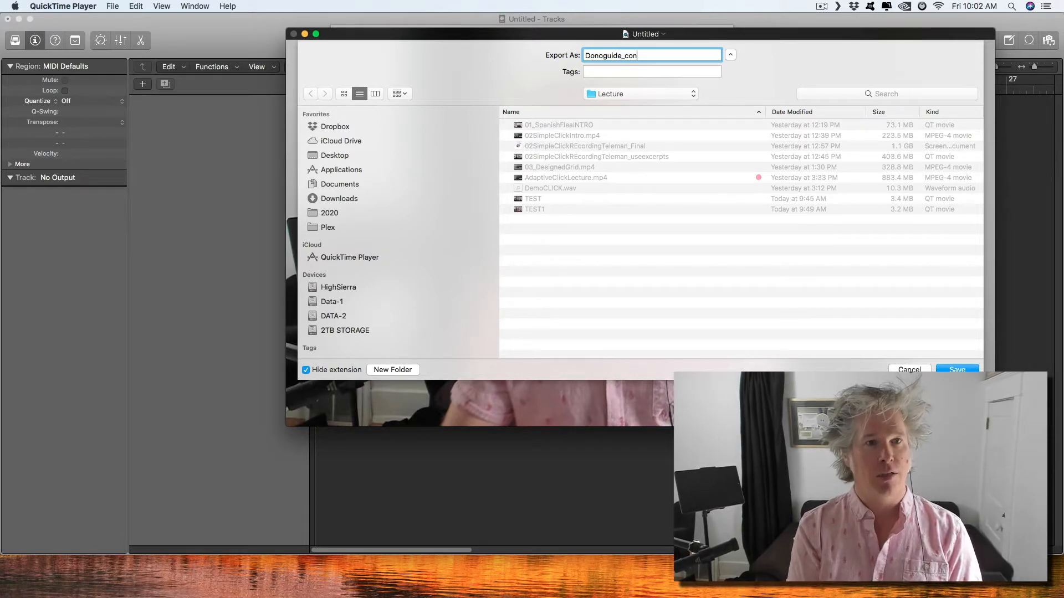
type("Donoguide_conduct")
key("Return")
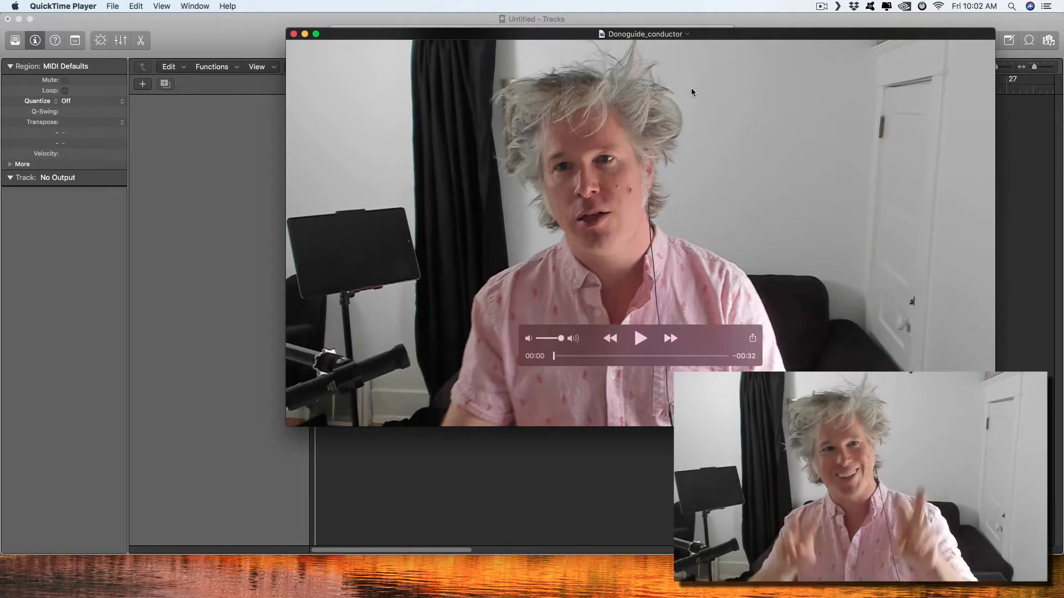
Close the recording to switch to Logic Pro X and create one record-enabled audio track on Input 9.
left_click(294, 34)
left_click(246, 26)
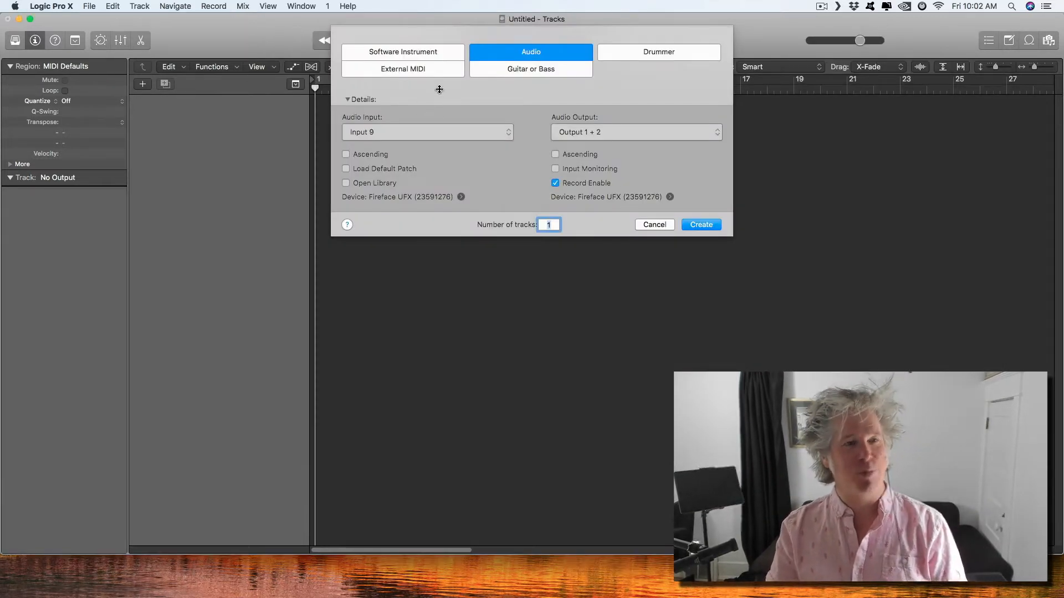
left_click(702, 224)
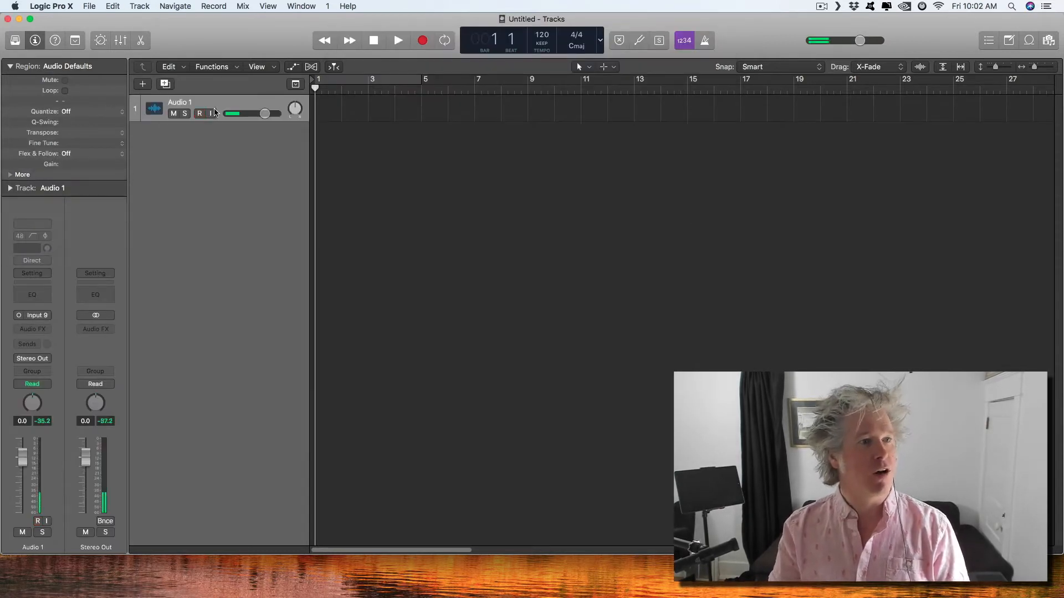
Open the Donoguide_conductor movie from the Lecture folder with its audio track extracted, using a 48,000 Hz sample rate for the project.
left_click(90, 7)
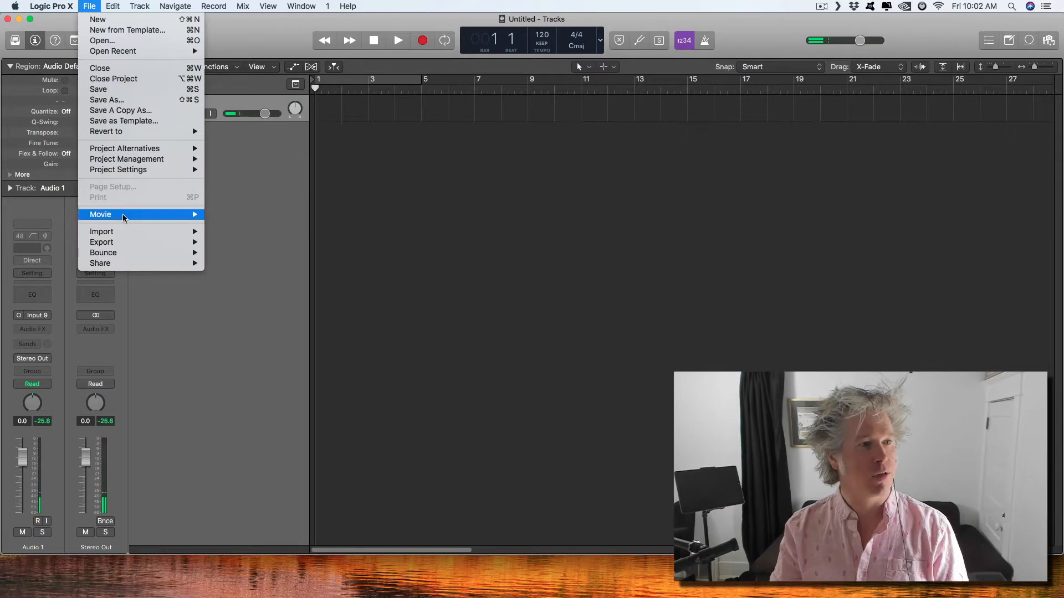
mouse_move(123, 218)
left_click(254, 216)
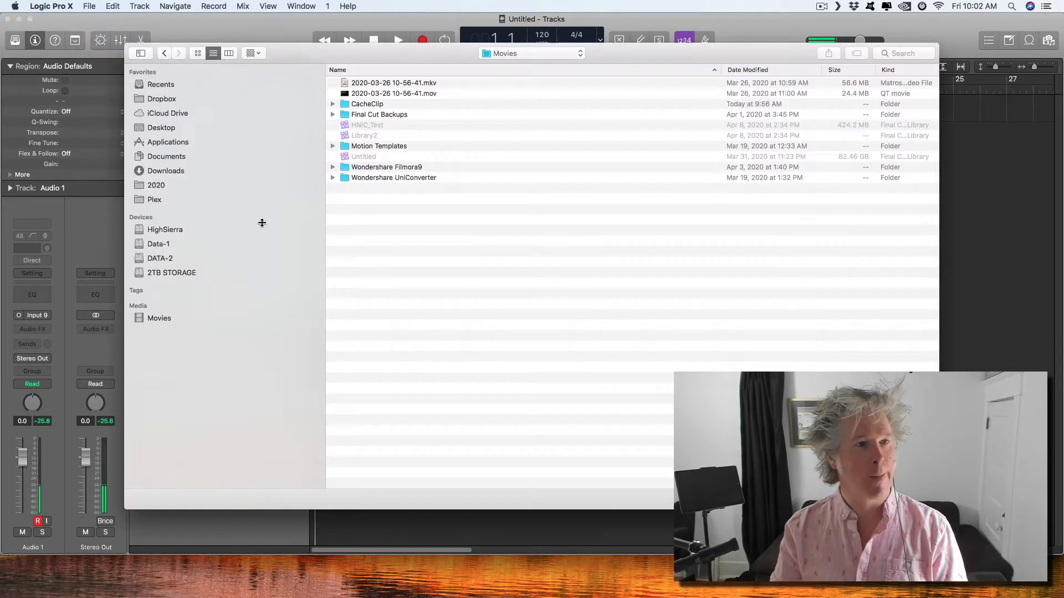
left_click(502, 55)
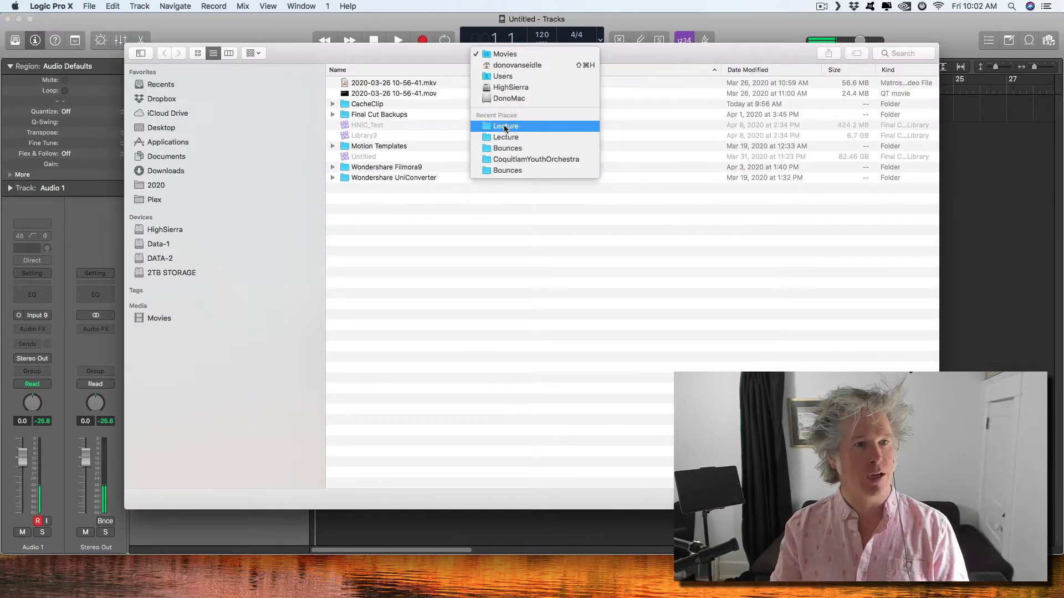
left_click(503, 126)
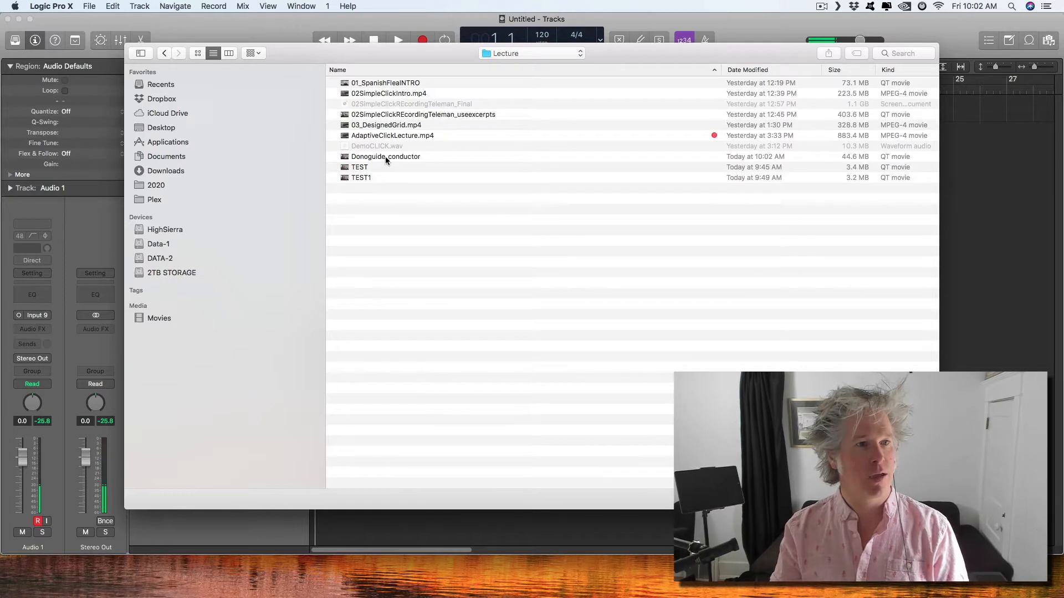
double_click(385, 156)
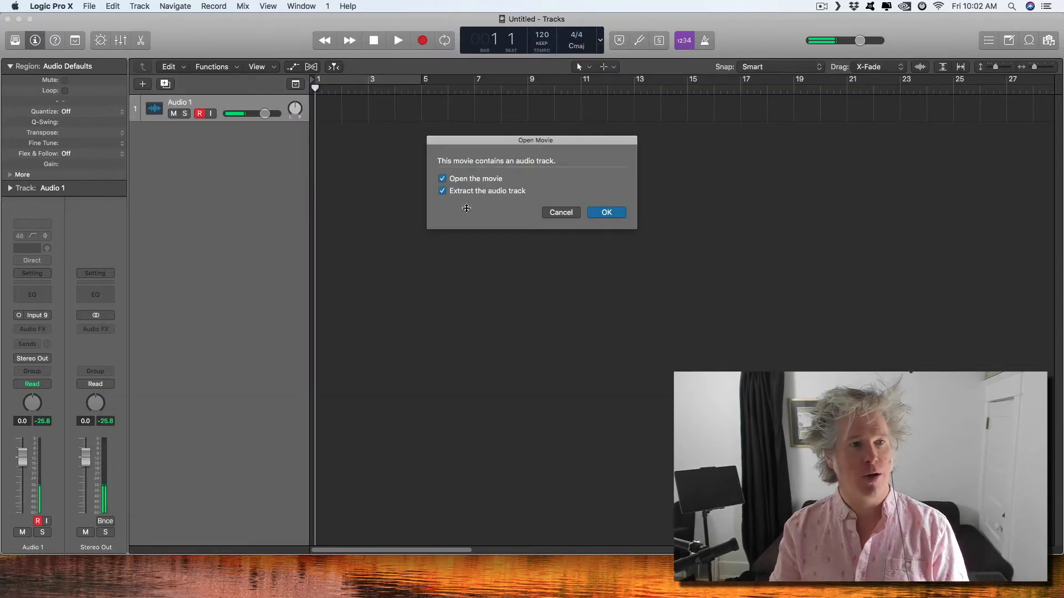
left_click(607, 212)
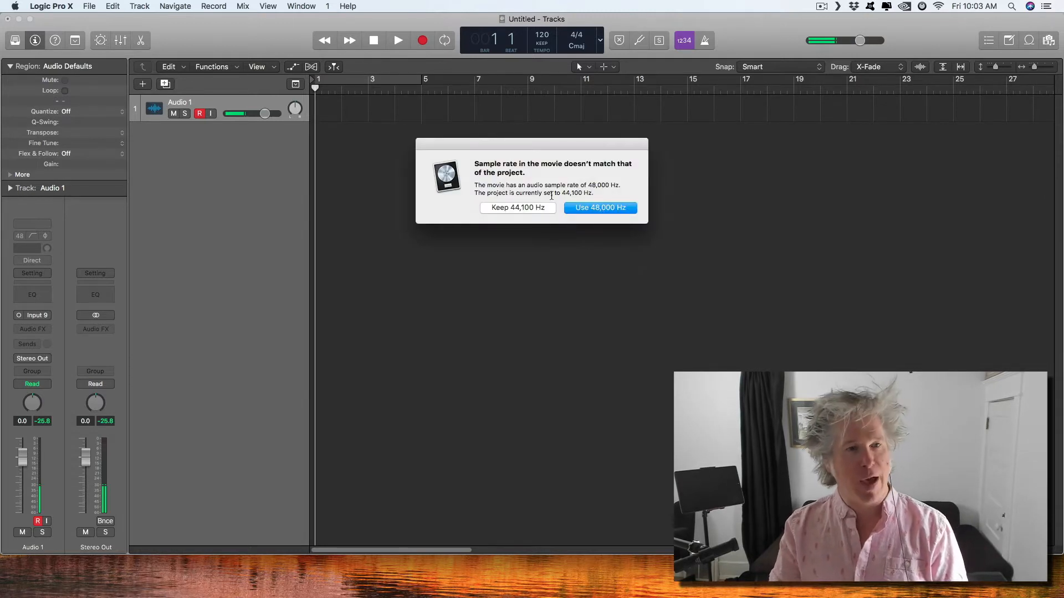
left_click(598, 211)
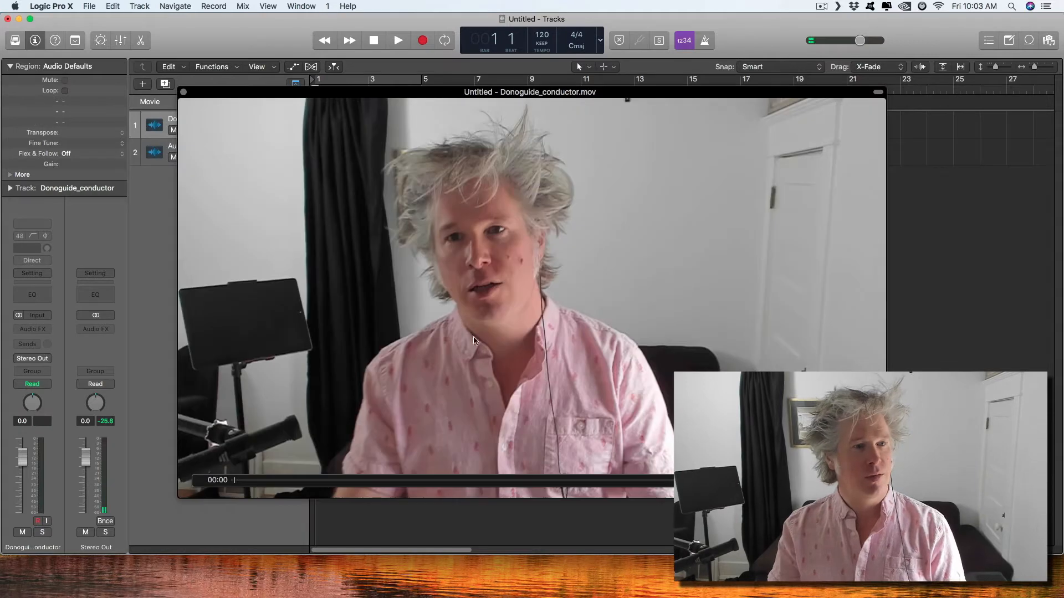
left_click(184, 93)
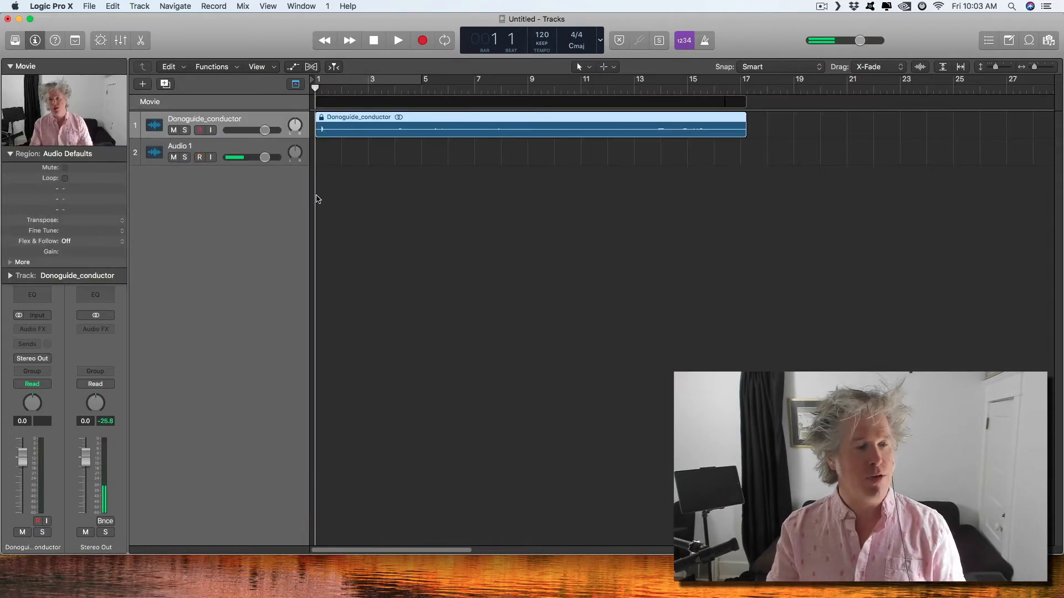
Play the movie and its extracted audio from about bar 3 beat 2 to review the conducting.
scroll(397, 202, "up", 5)
scroll(397, 204, "right", 5)
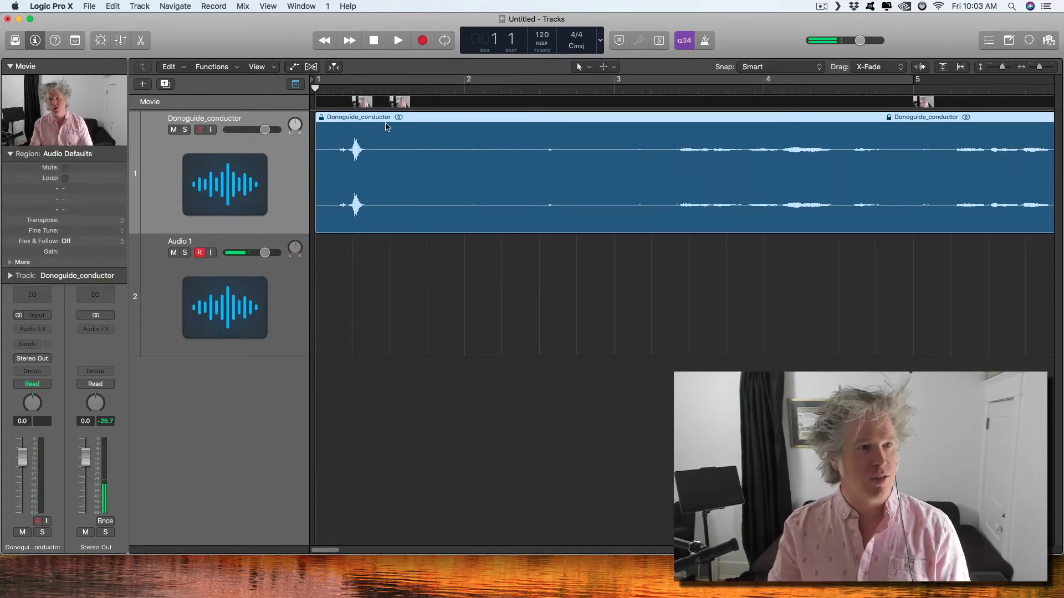
left_click(679, 92)
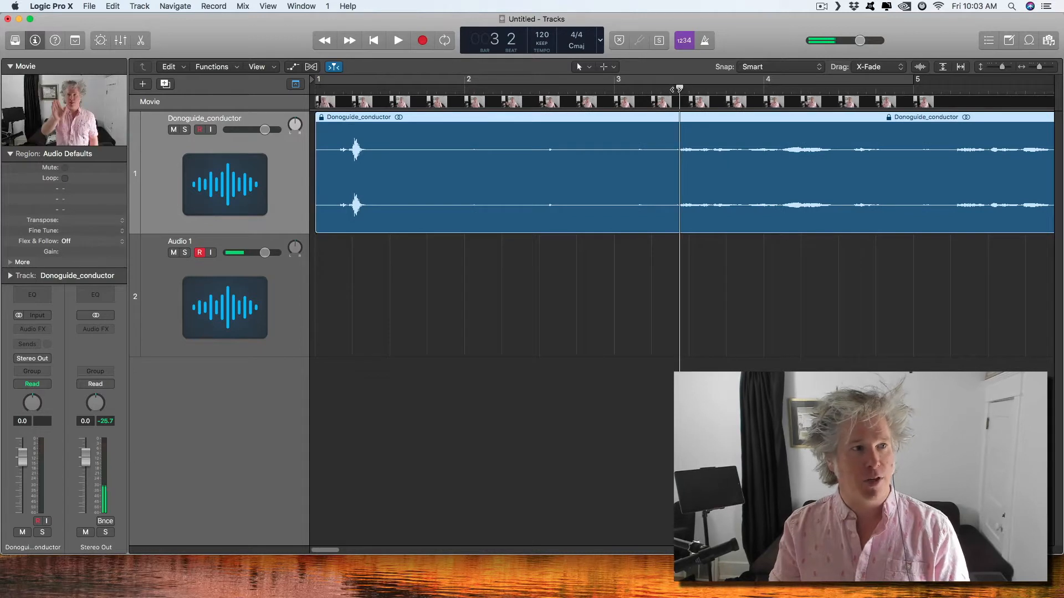
key("space")
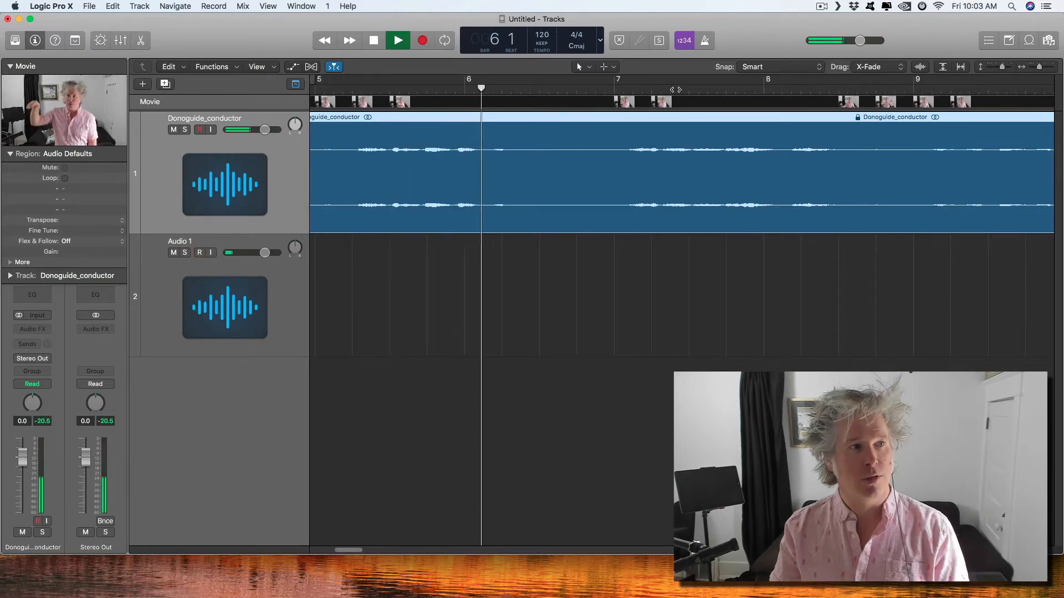
key("space")
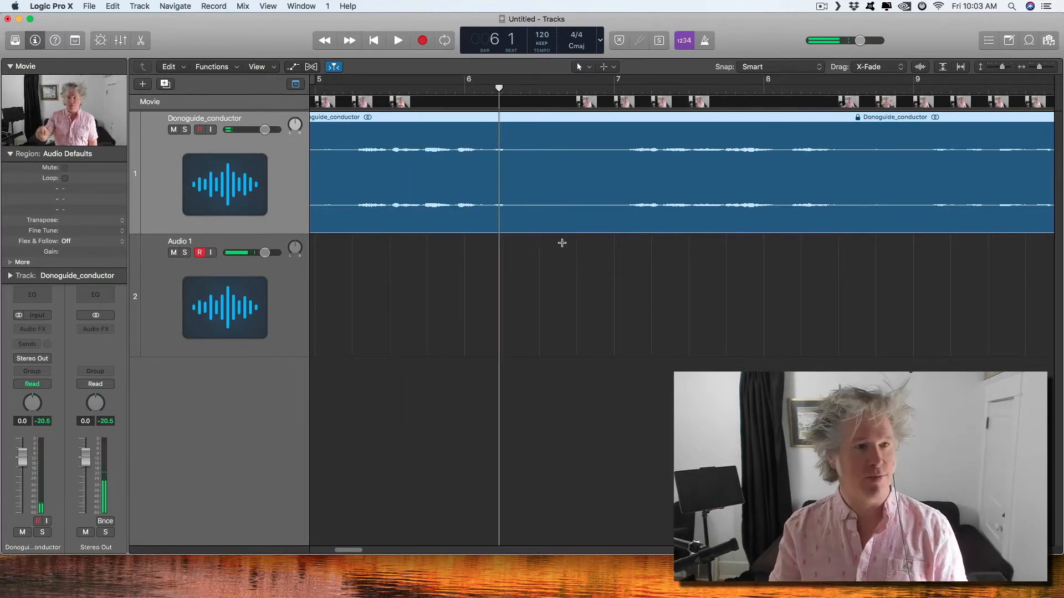
Return the playhead to the project start and play the opening of the conductor movie with its clap peak.
key("super+Left")
key("super+Left")
key("super+Left")
key("super+Left")
key("super+Left")
key("Return")
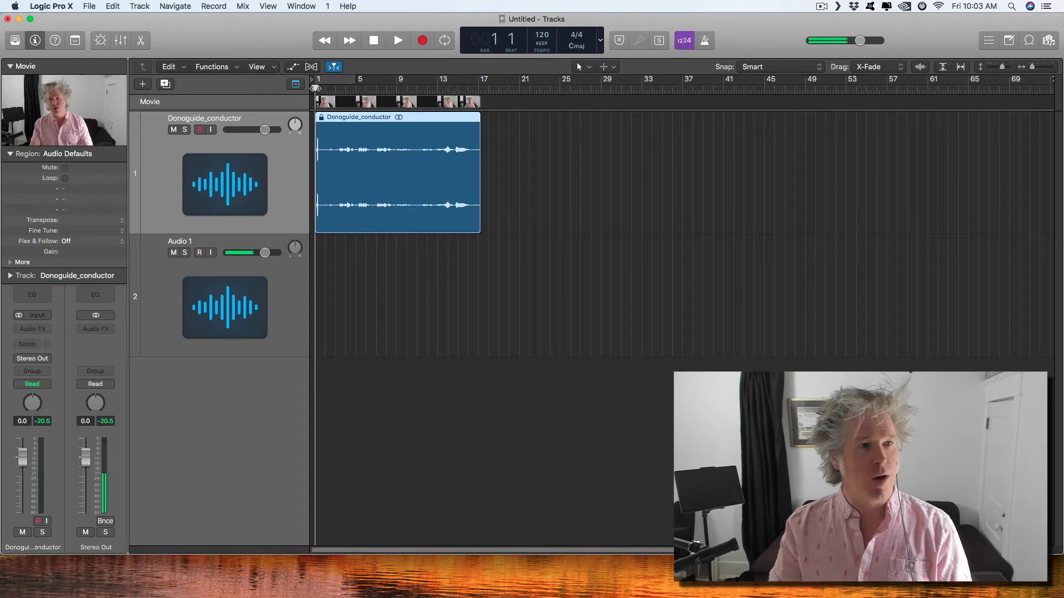
key("super+Right")
key("super+Right")
key("super+Right")
key("super+Right")
key("super+Right")
key("super+Right")
key("space")
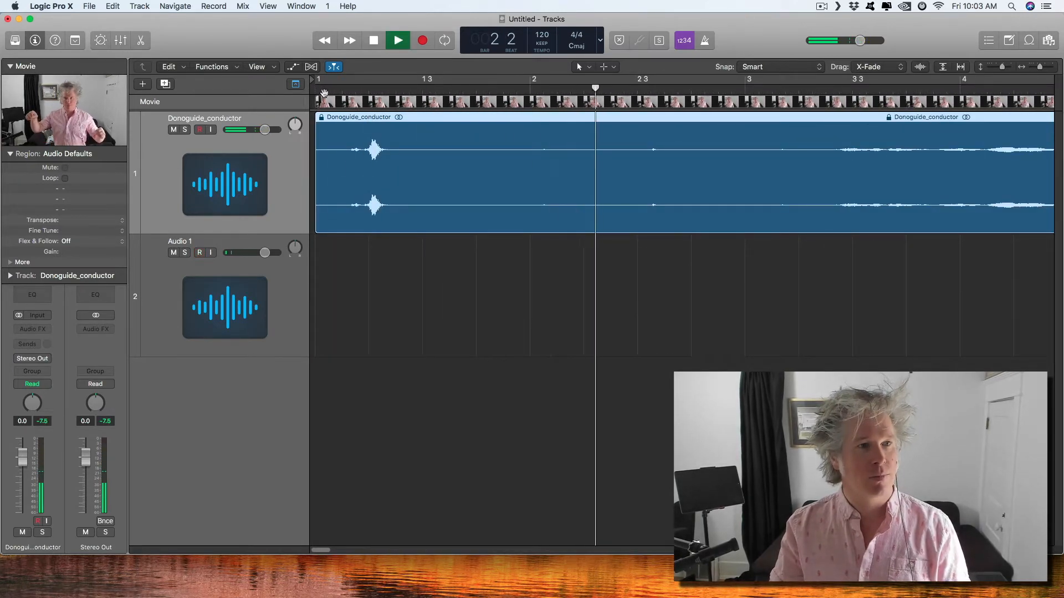
key("space")
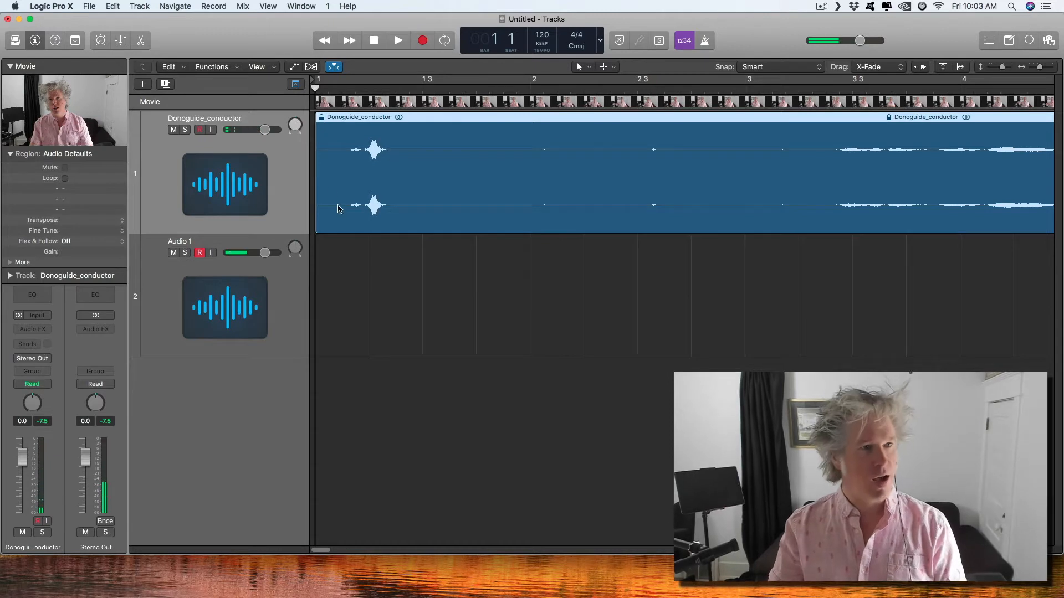
Add one software instrument track with an empty channel strip.
left_click(143, 83)
left_click(432, 53)
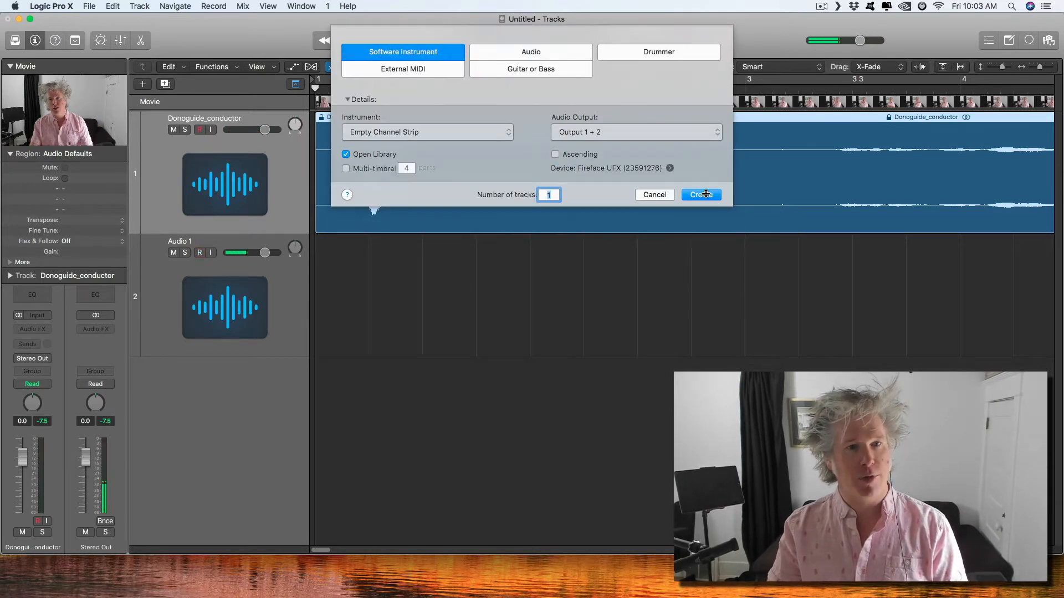
left_click(700, 195)
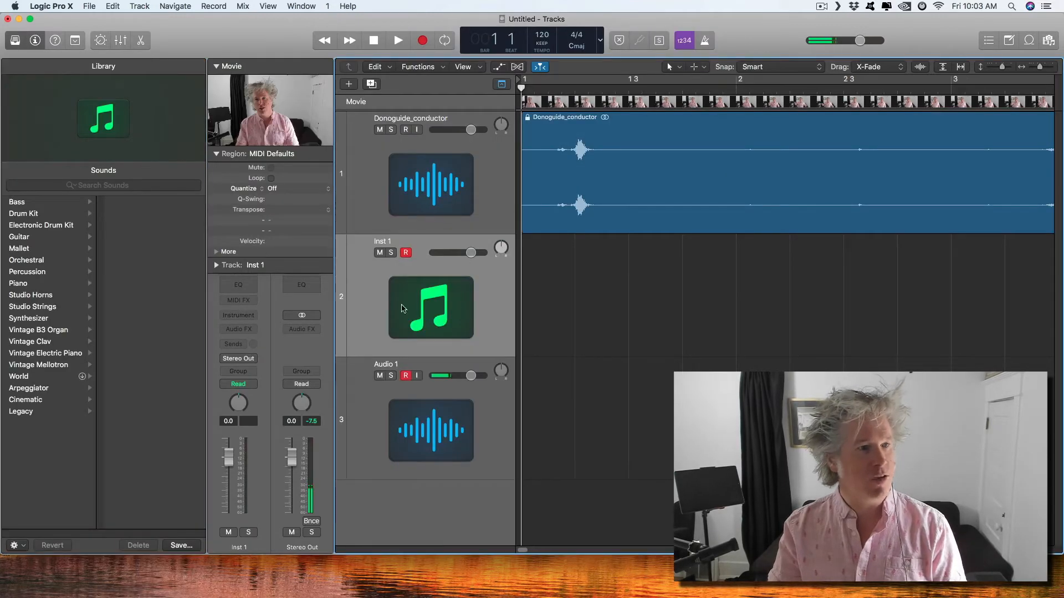
Load the mono Klopfgeist instrument on the new track and apply its Kick Drum preset.
left_click(251, 316)
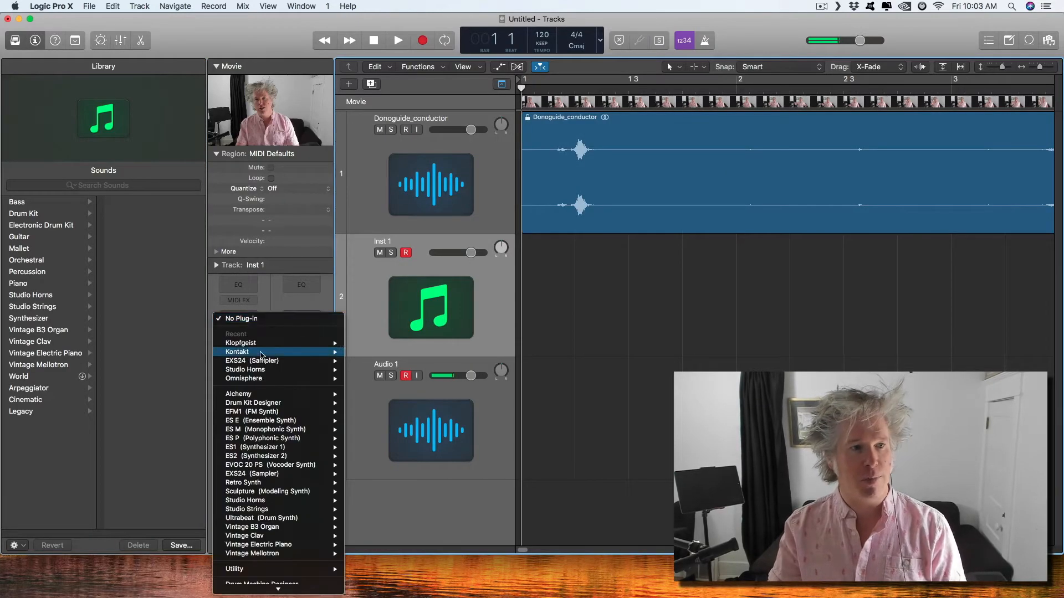
mouse_move(262, 353)
mouse_move(321, 343)
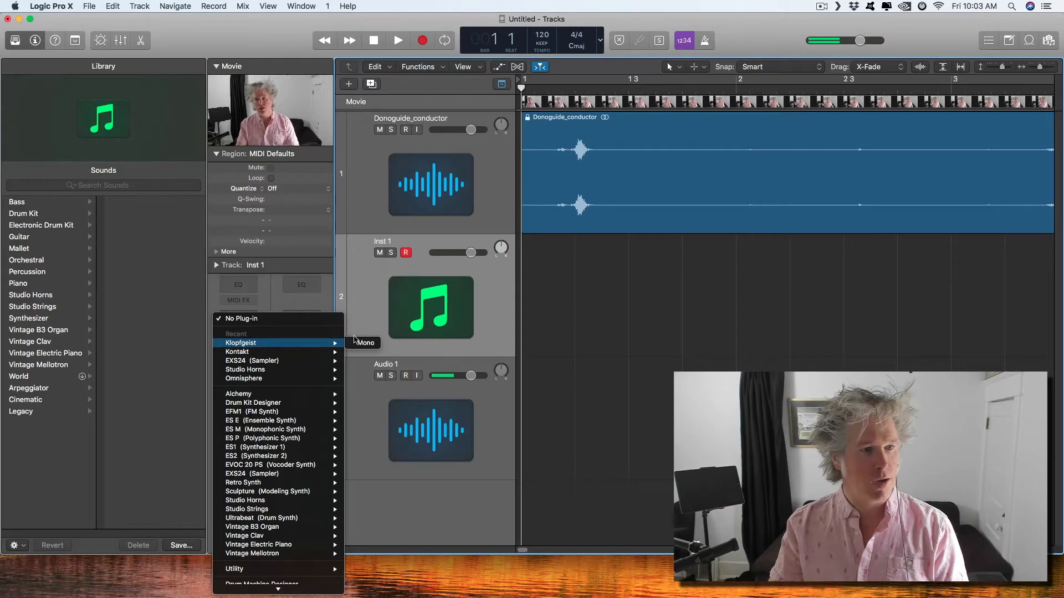
left_click(377, 344)
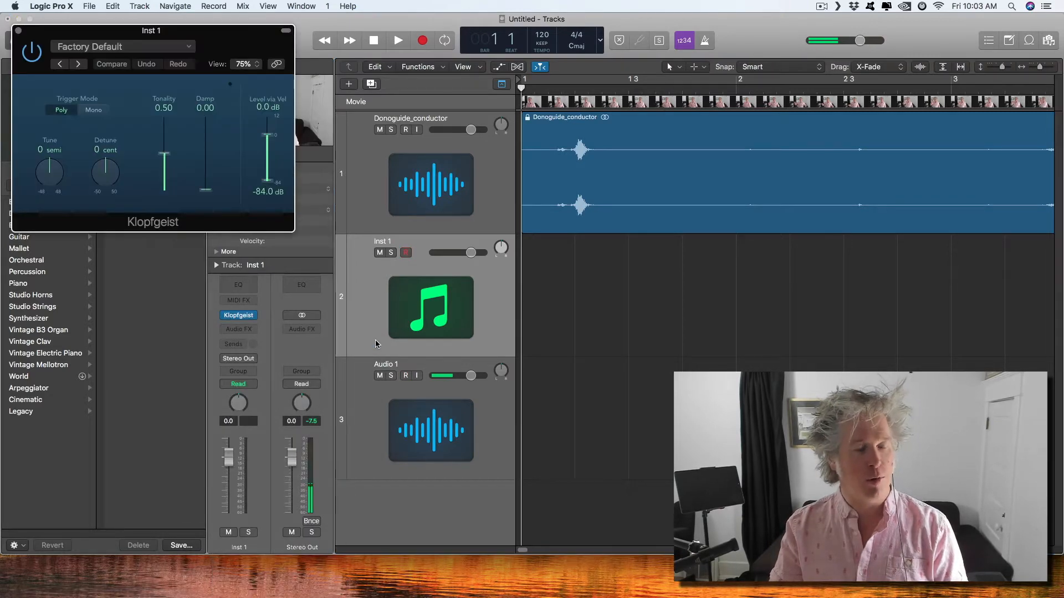
left_click(135, 53)
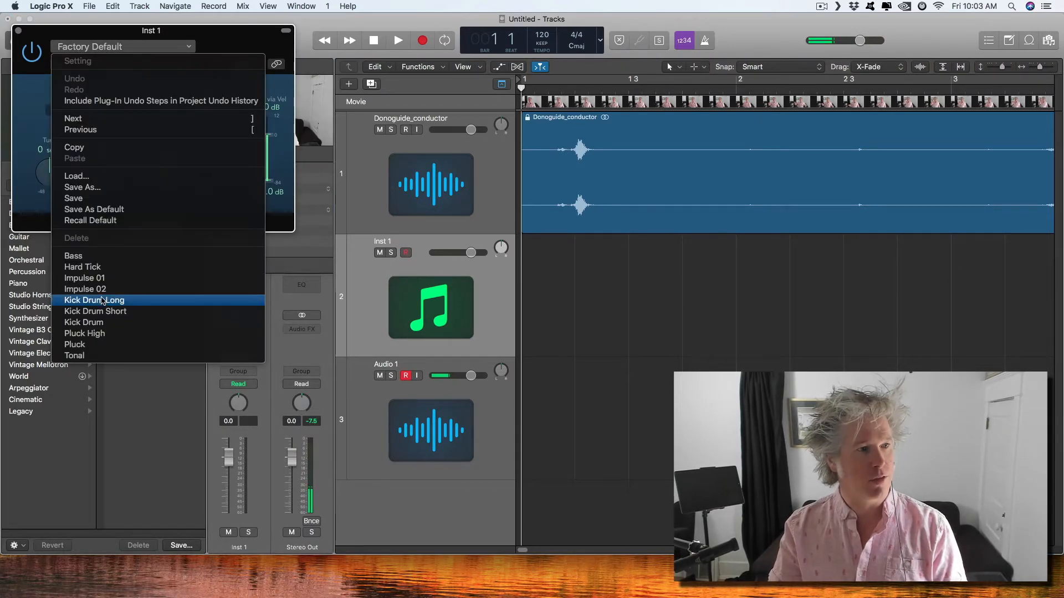
left_click(104, 323)
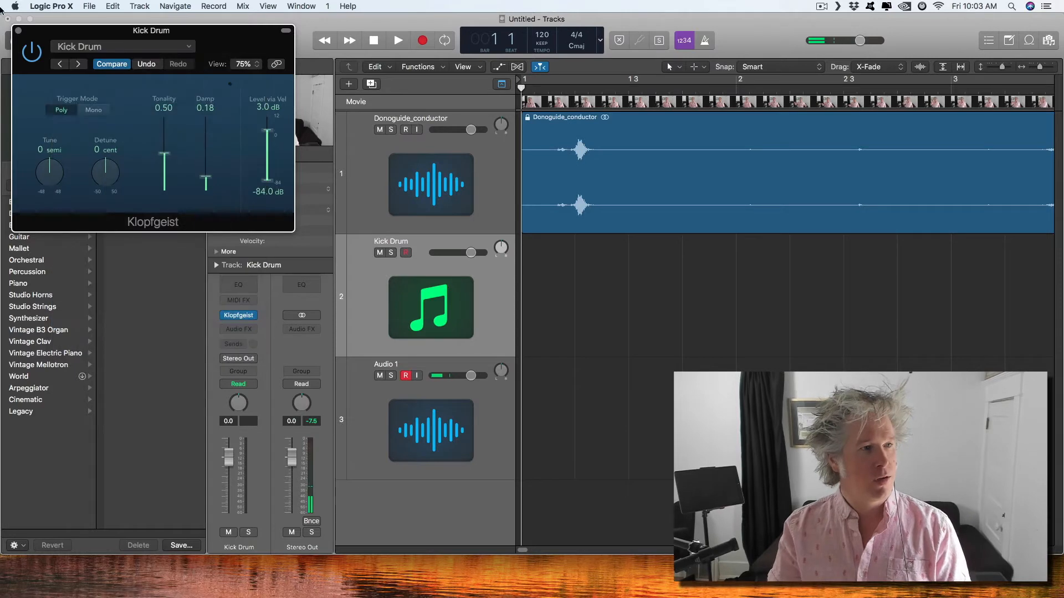
left_click(19, 30)
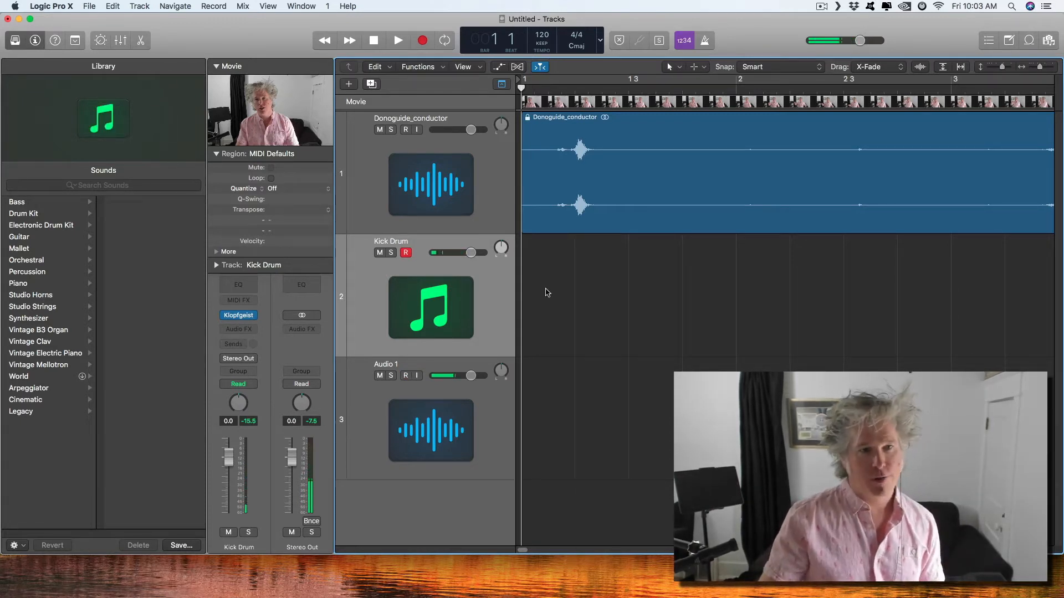
Create an empty MIDI region at bar 1 of the Kick Drum track and place one note just below C3 at its start.
right_click(523, 256)
left_click(550, 263)
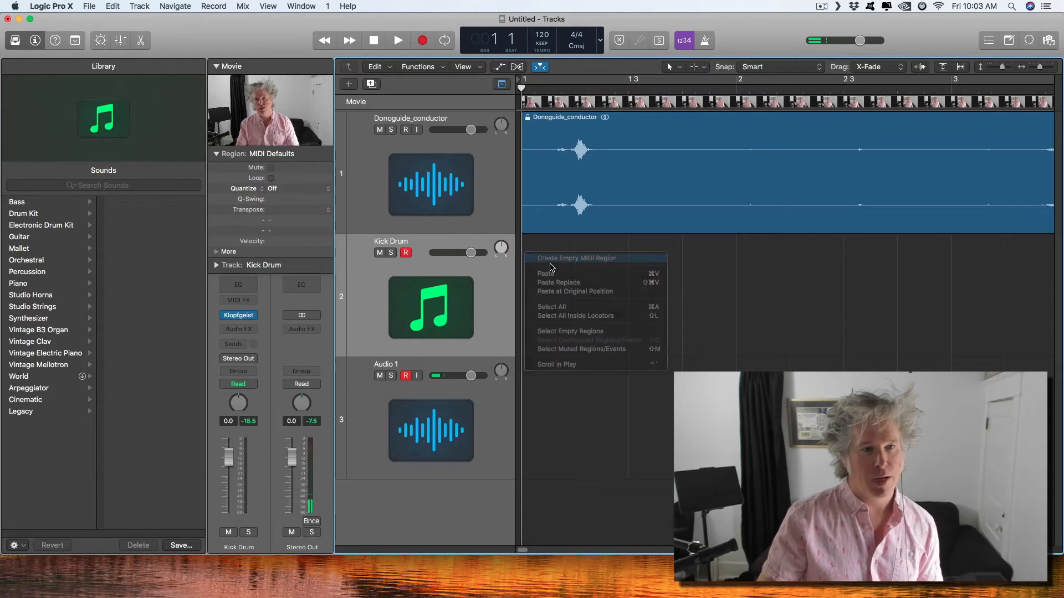
double_click(549, 275)
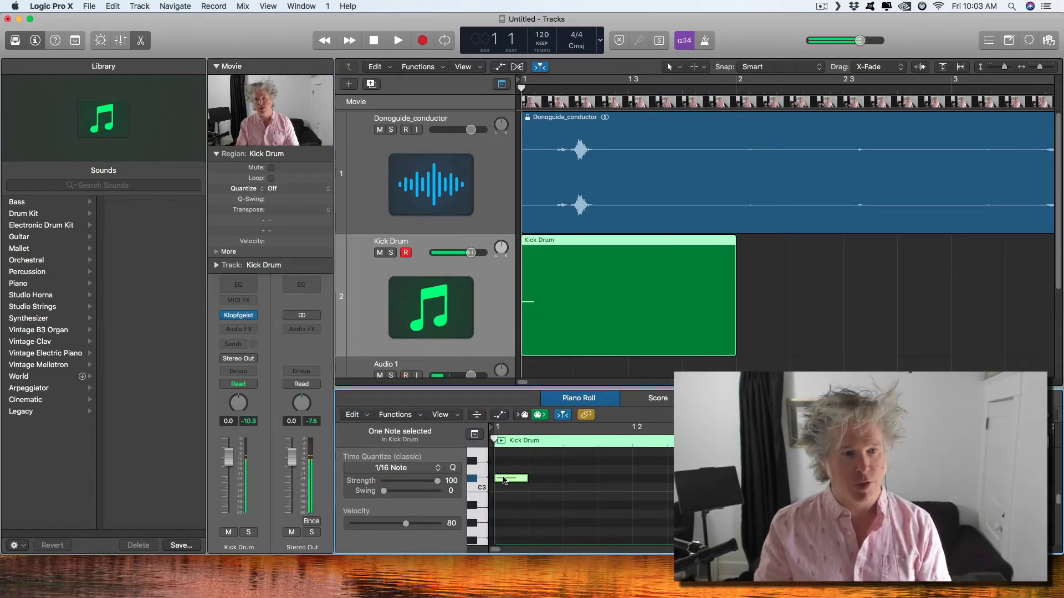
left_click_drag(503, 480, 505, 505)
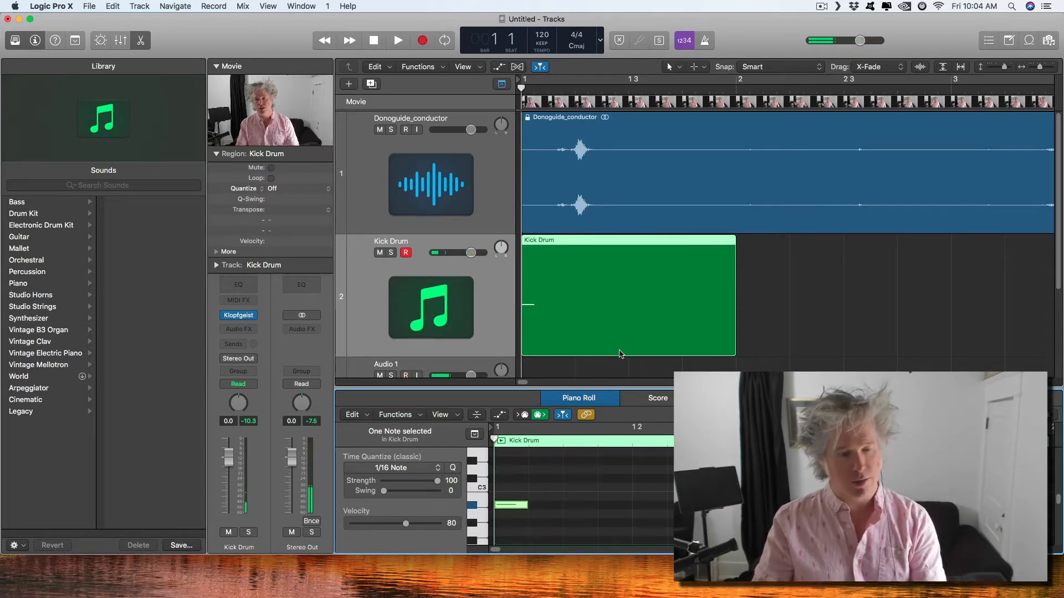
Close the bottom editor and record a quarter-note click on the Kick Drum track, following the conductor from the project start to bar 17.
left_click(521, 88)
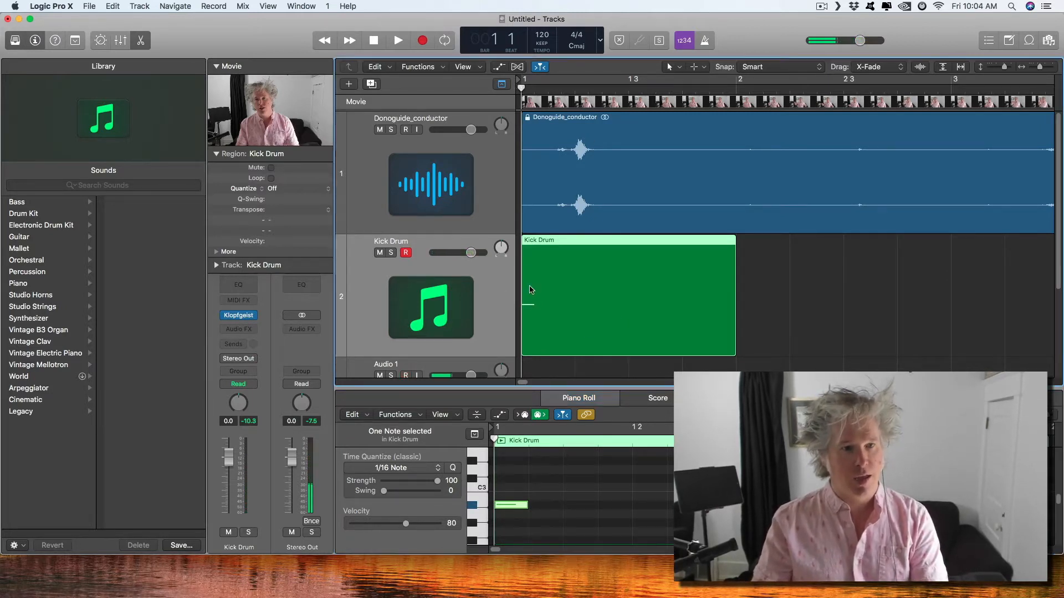
key("x")
key("x")
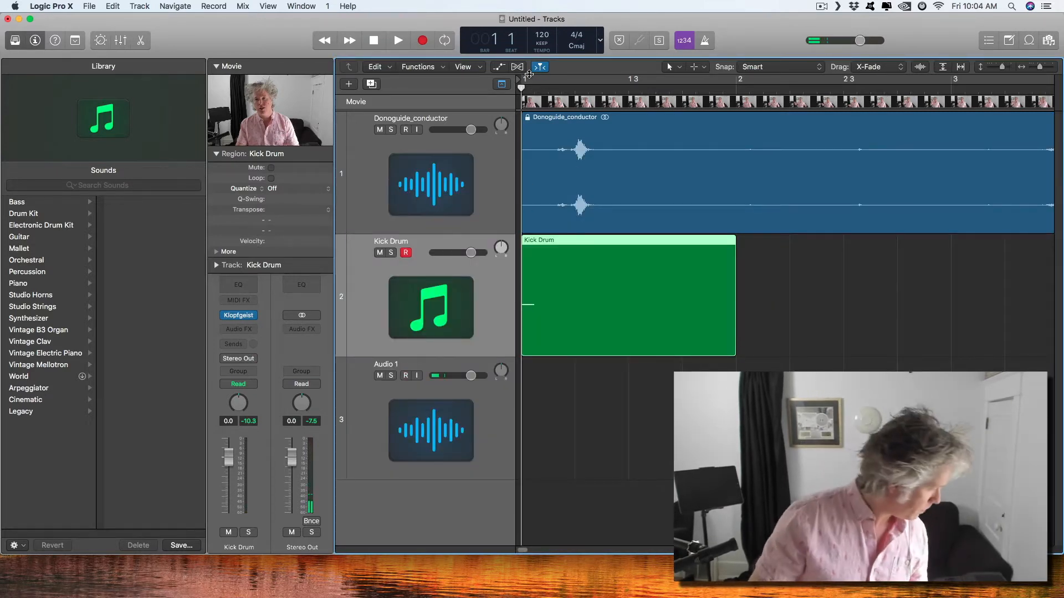
left_click(423, 40)
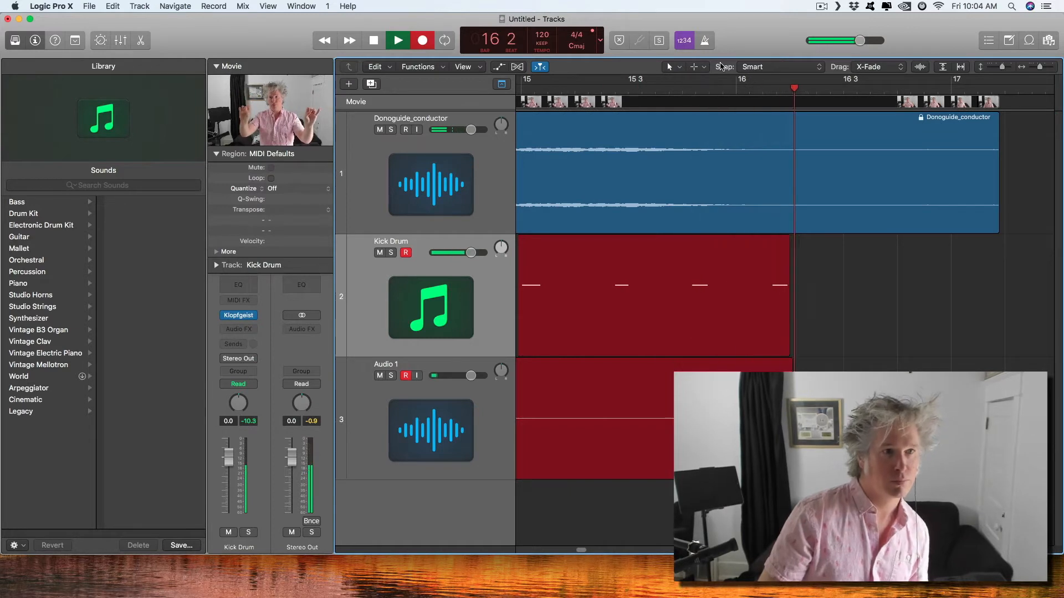
key("space")
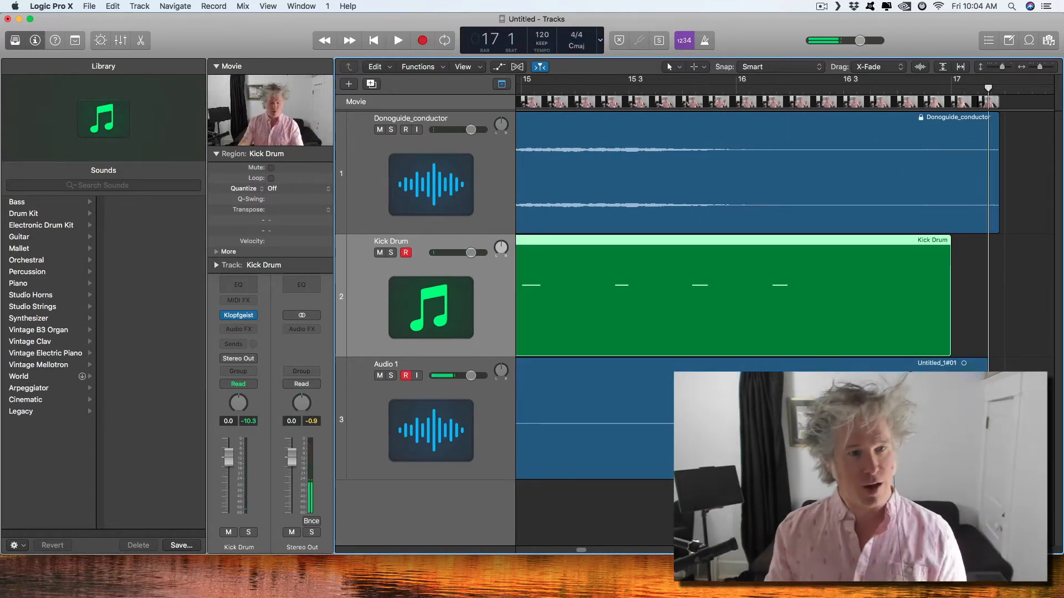
Review the spacing of the recorded click notes along the whole Kick Drum region.
scroll(659, 443, "down", 10)
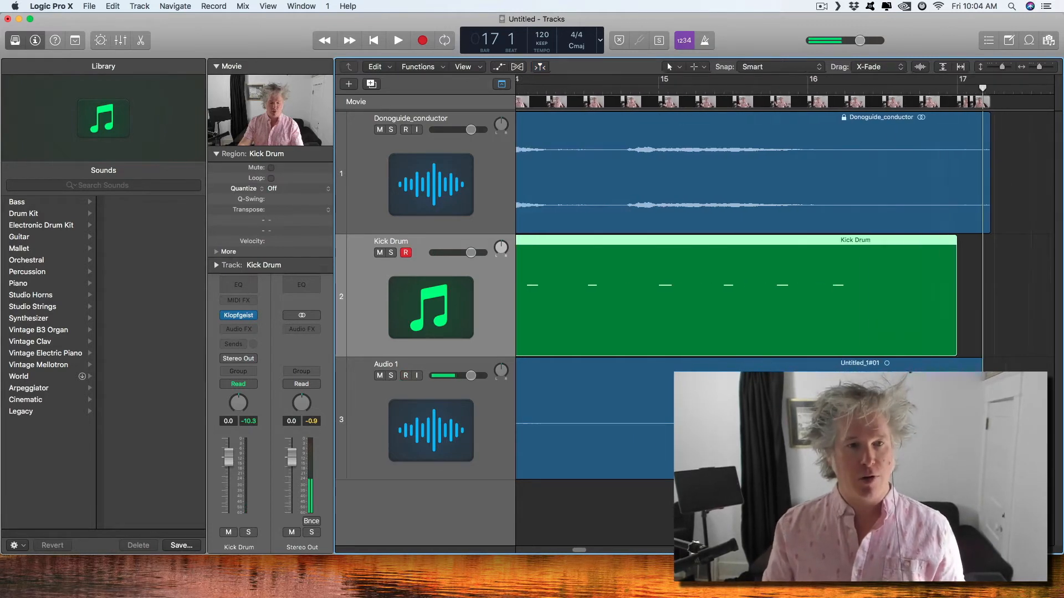
scroll(714, 287, "left", 15)
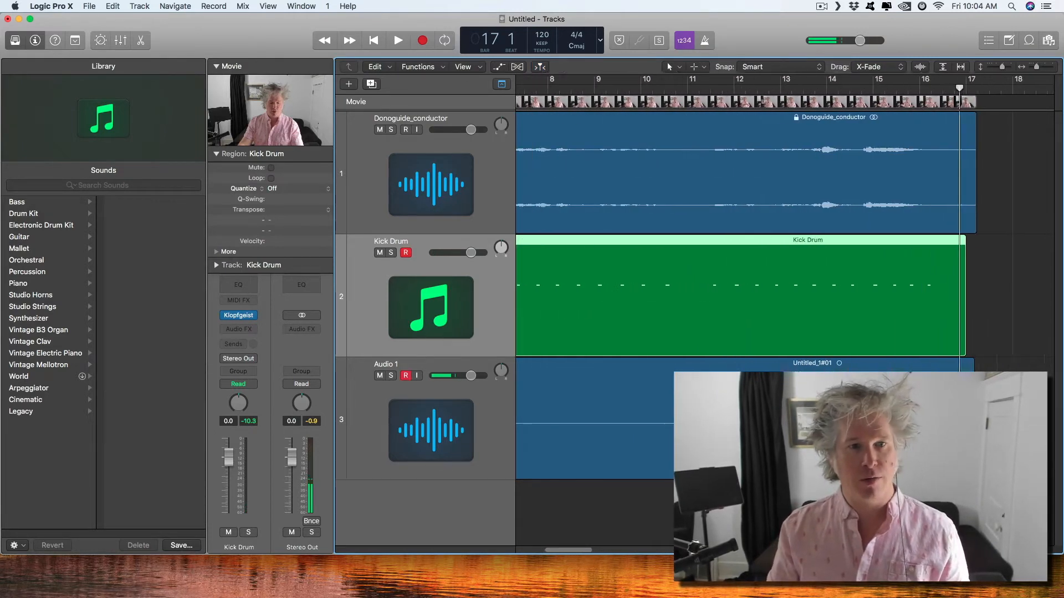
scroll(714, 288, "left", 1)
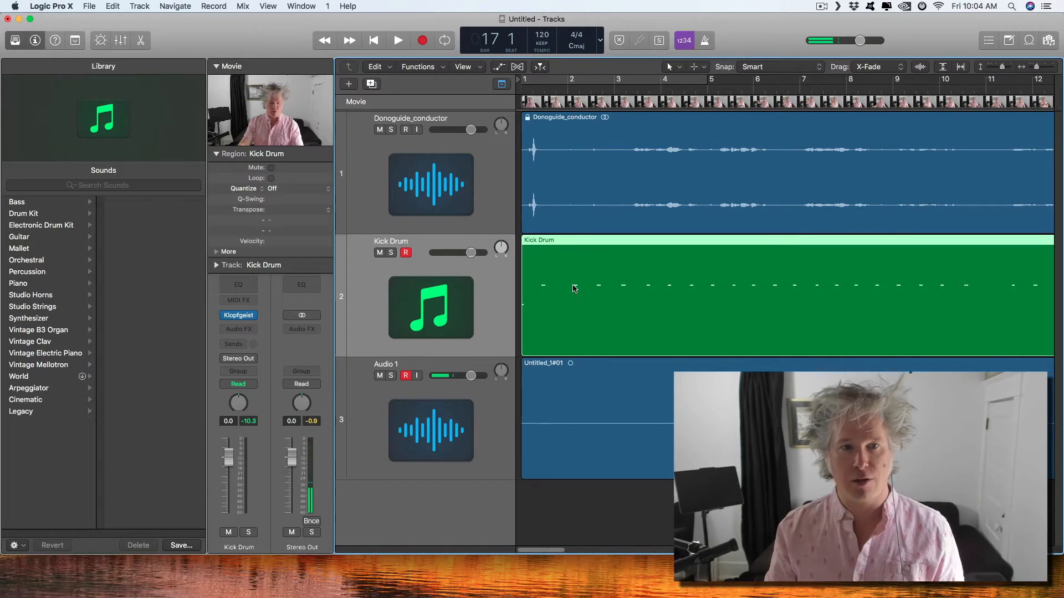
scroll(900, 297, "down", 1)
scroll(898, 296, "down", 1)
scroll(879, 301, "right", 10)
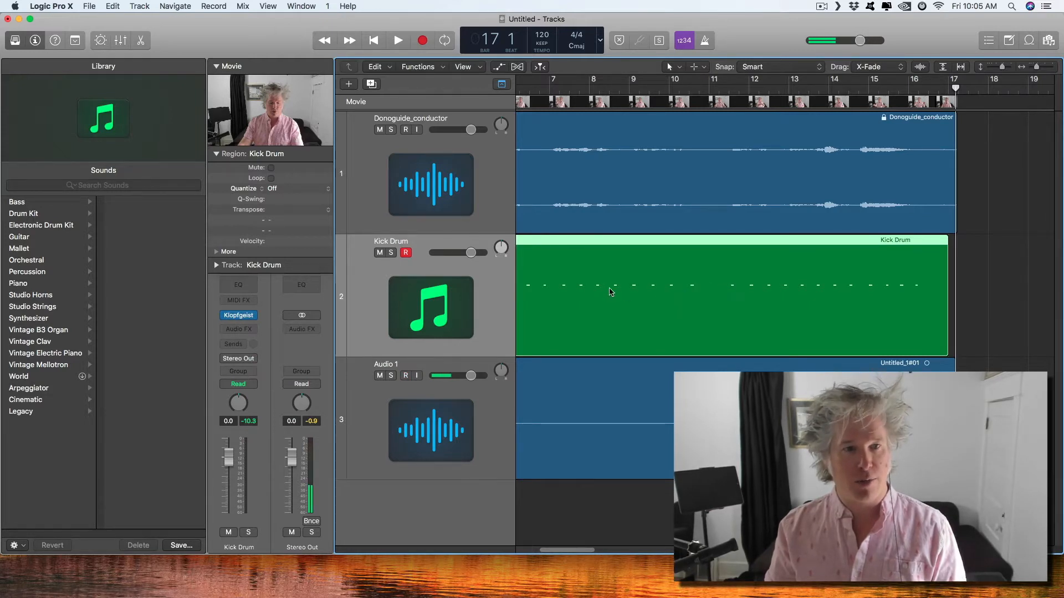
scroll(648, 327, "left", 5)
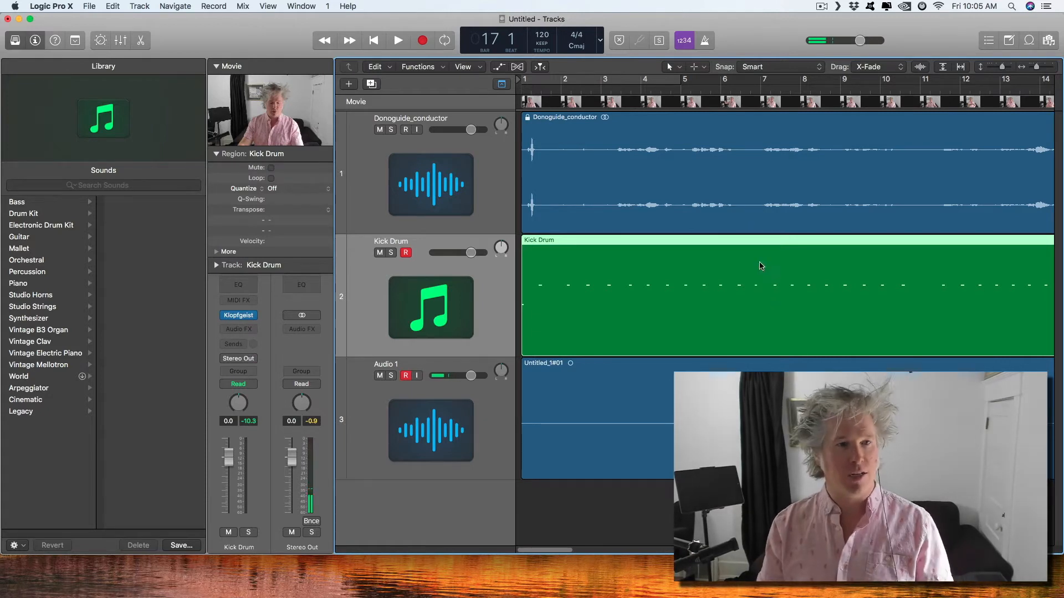
Return the playhead to the project start and show the Beat Mapping global track.
left_click(523, 89)
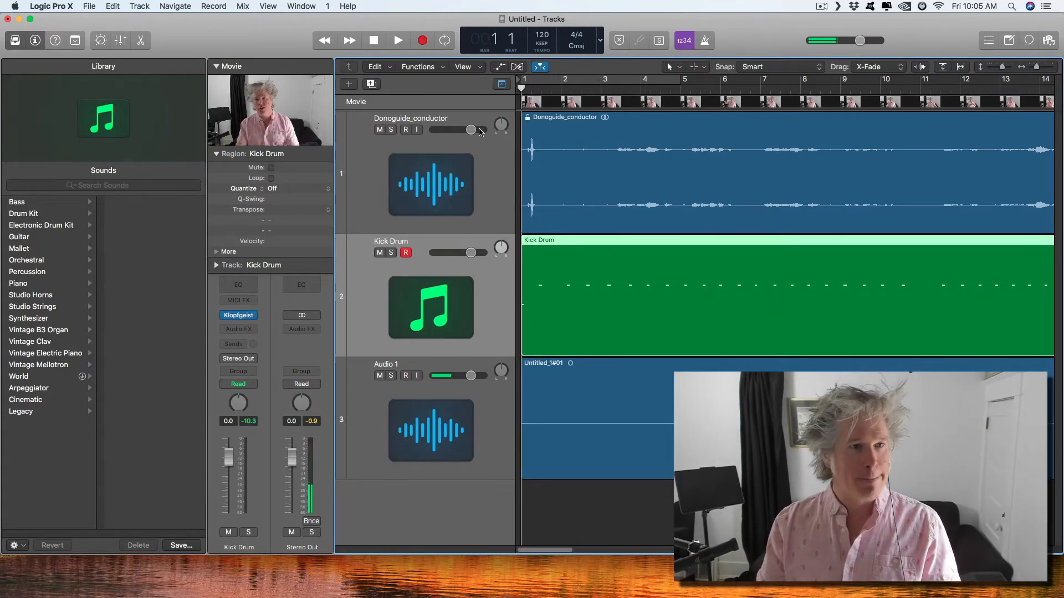
right_click(432, 84)
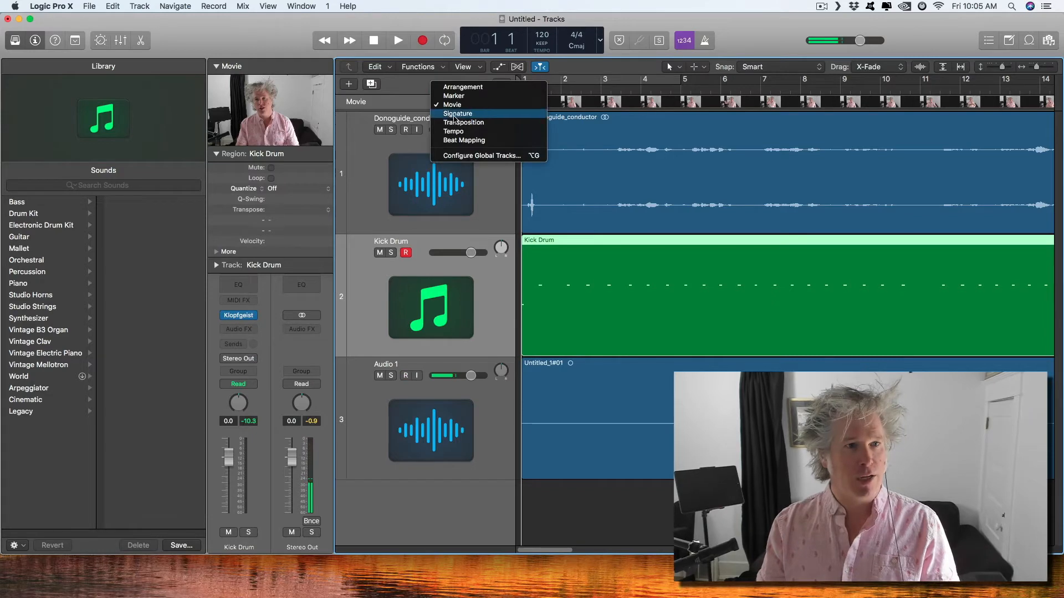
left_click(463, 142)
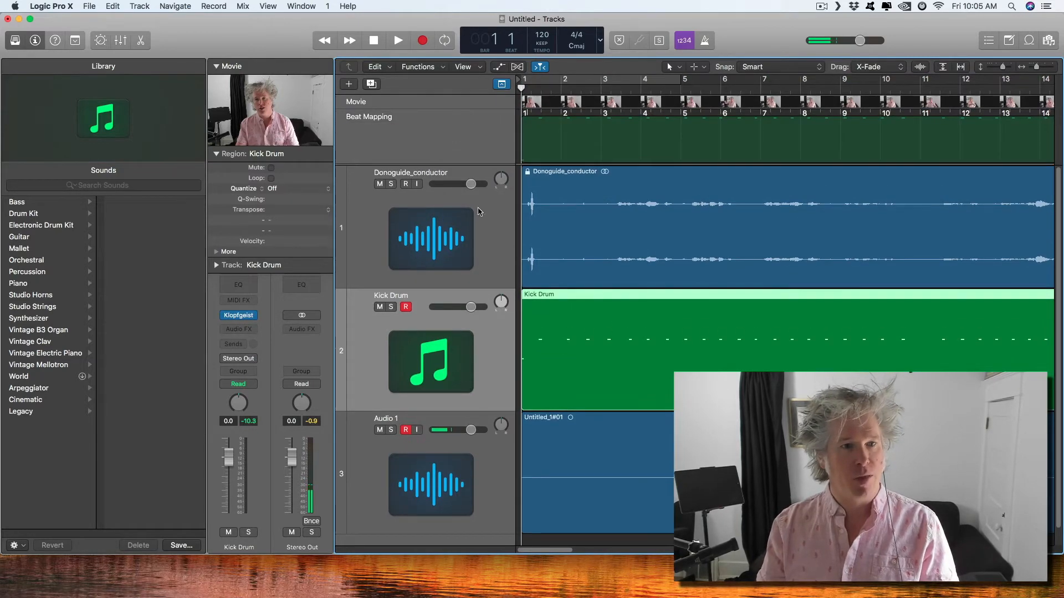
Set the project beats from the Kick Drum region, interpreting its notes as 1/4 notes.
left_click(612, 428)
left_click(610, 372)
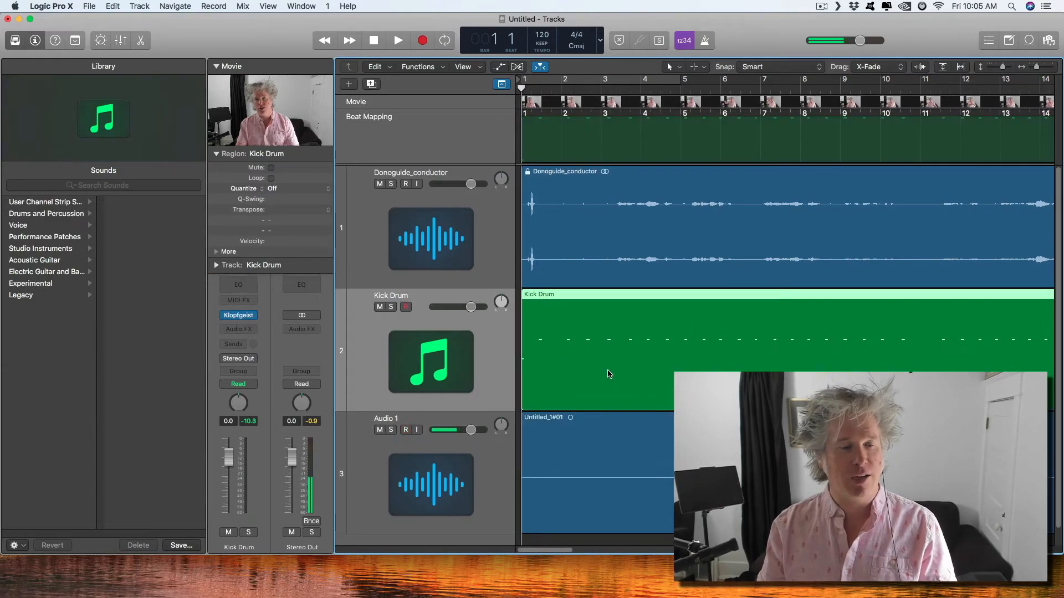
left_click(379, 117)
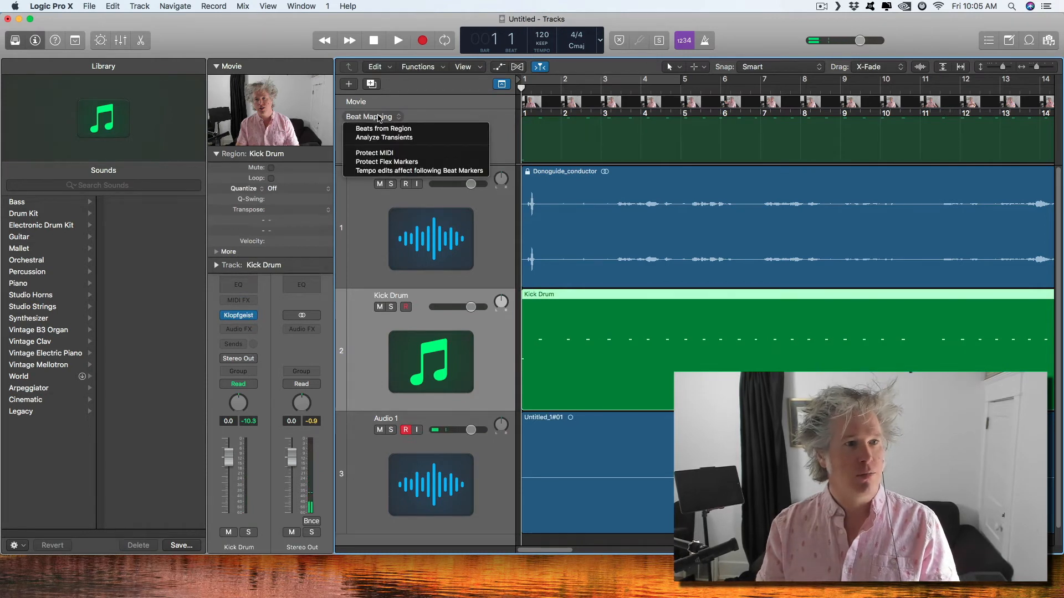
left_click(370, 131)
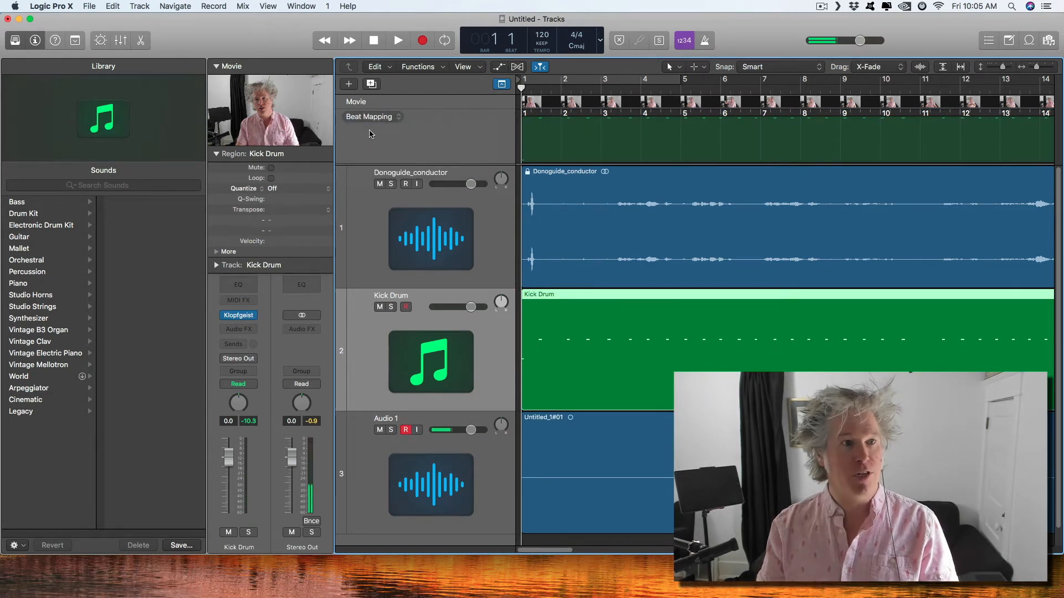
left_click(510, 174)
left_click(502, 197)
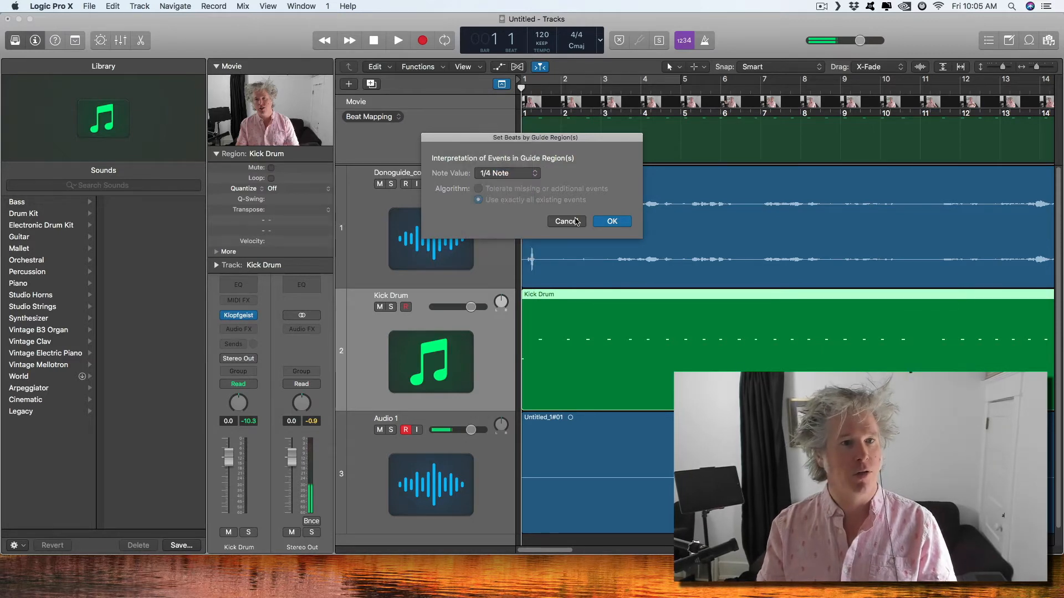
left_click(611, 222)
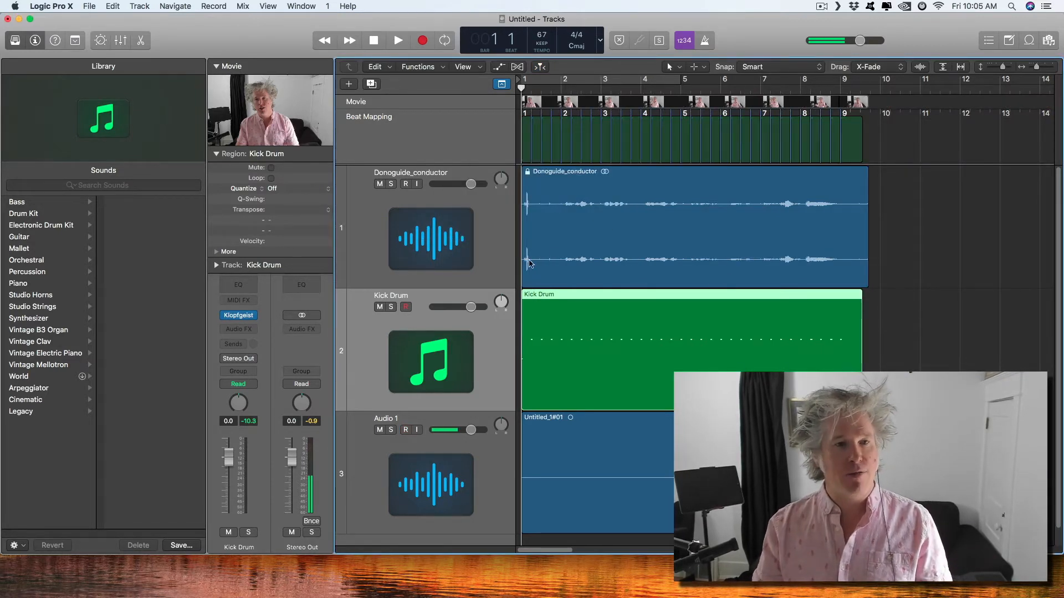
Play the first bar close up to check the mapped beats against the click notes and the conductor audio.
key("super+Down")
key("super+Down")
key("super+Down")
key("super+Right")
key("super+Right")
key("super+Right")
key("super+Right")
key("super+Right")
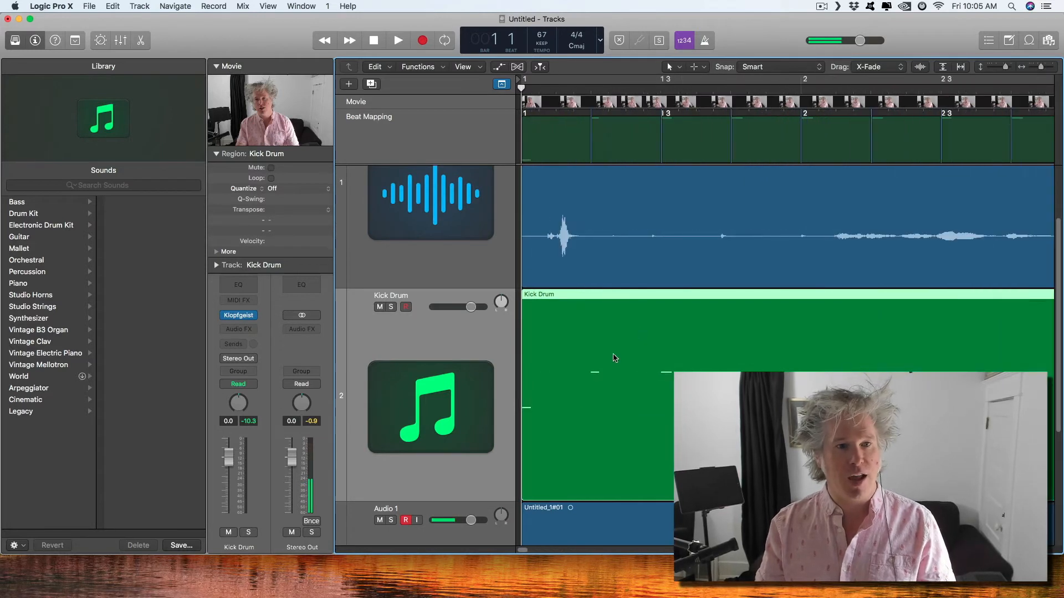
key("space")
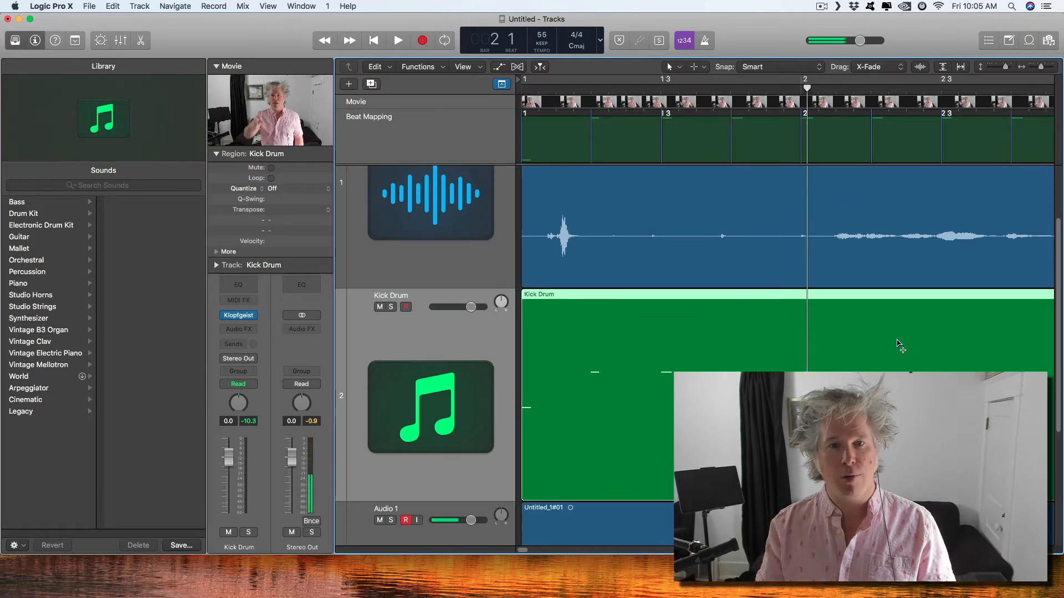
scroll(898, 346, "left", 8)
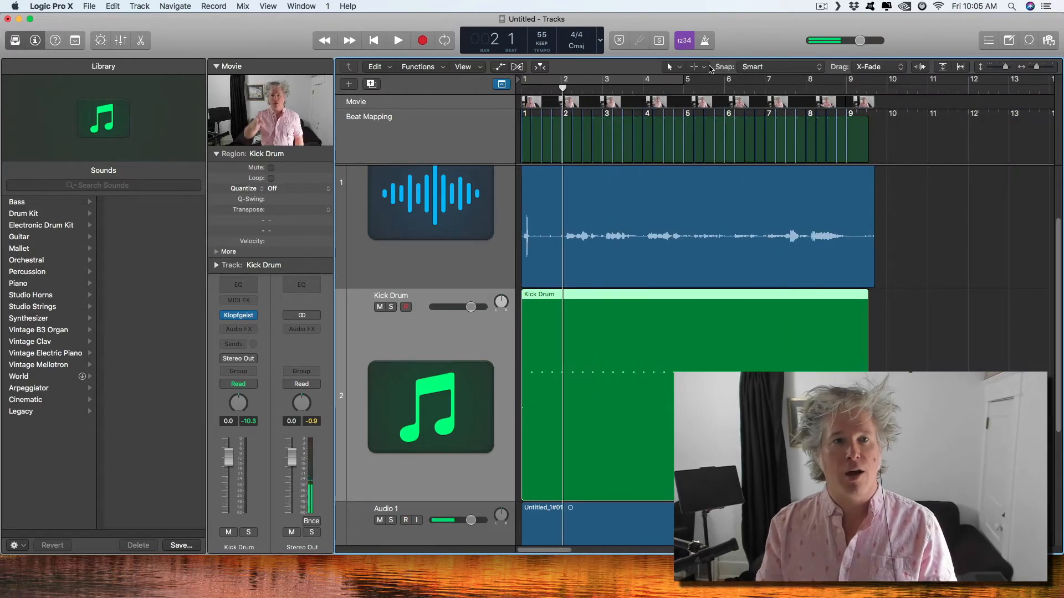
Show the Tempo global track and examine the mapped tempo changes in the tempo list.
right_click(445, 83)
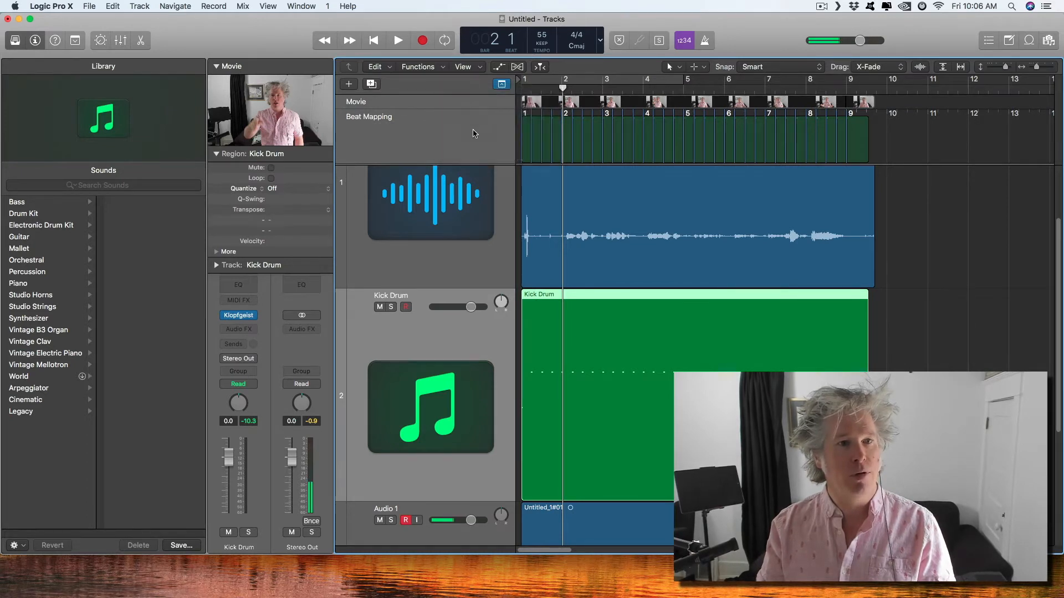
left_click(472, 133)
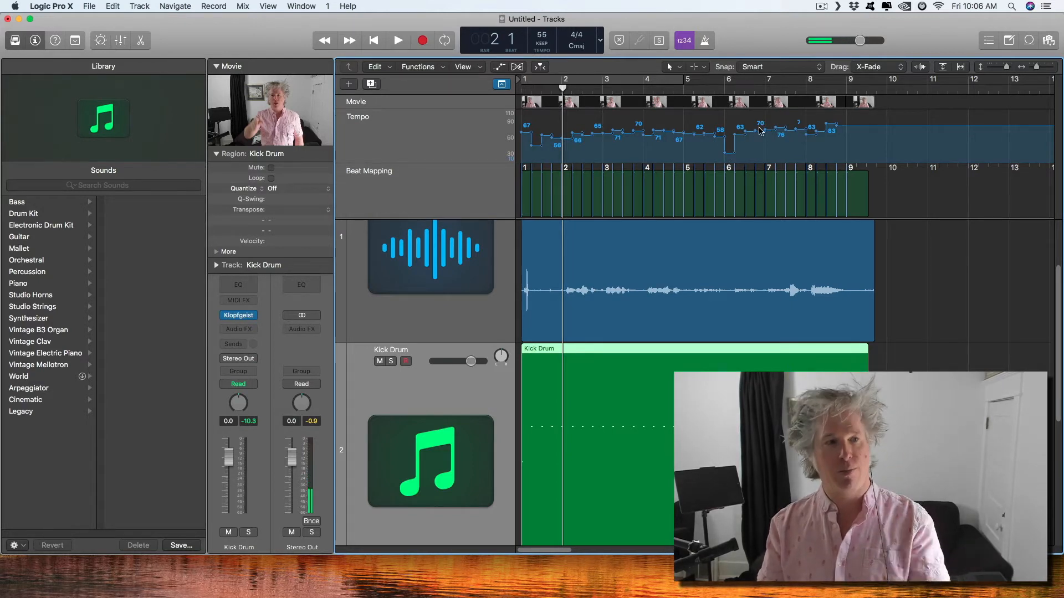
left_click(988, 41)
left_click(967, 67)
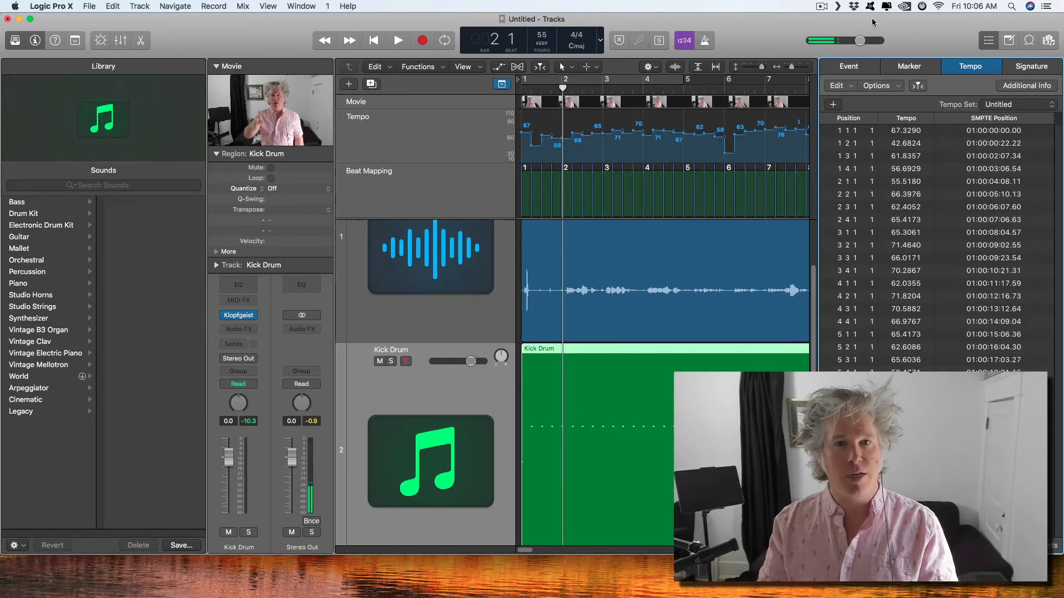
left_click(989, 40)
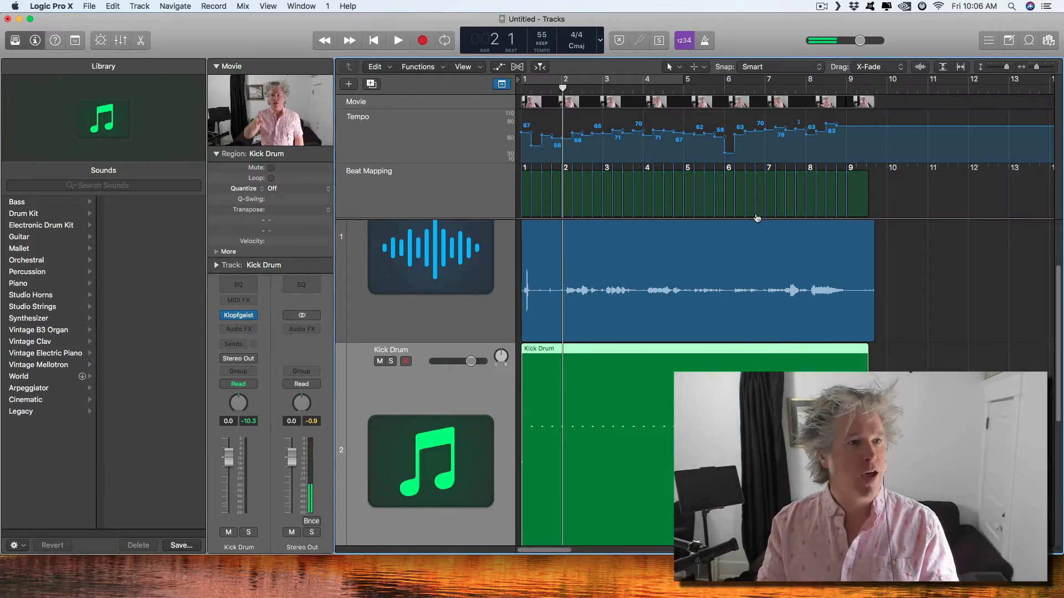
Open the conductor movie in a smaller floating window and play it with the click from bar 2 to bar 4.
left_click(284, 105)
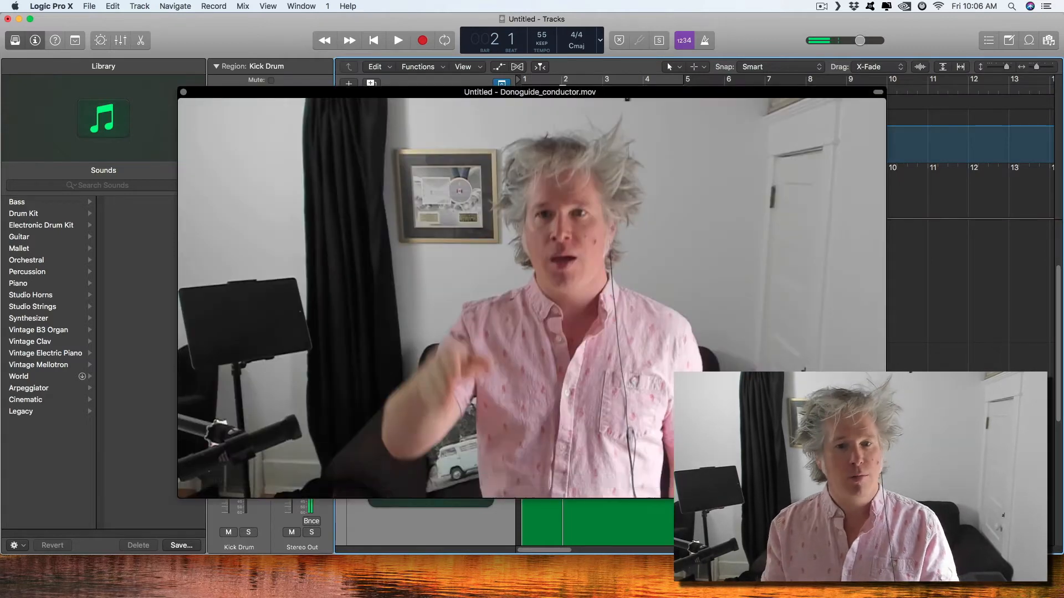
left_click_drag(886, 497, 762, 310)
left_click_drag(415, 88, 546, 56)
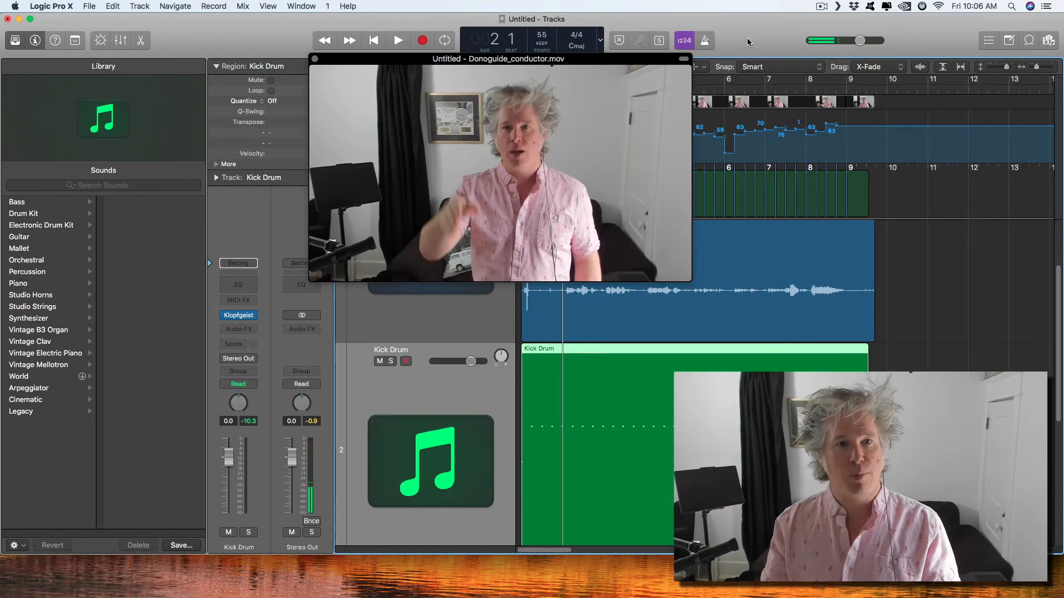
key("space")
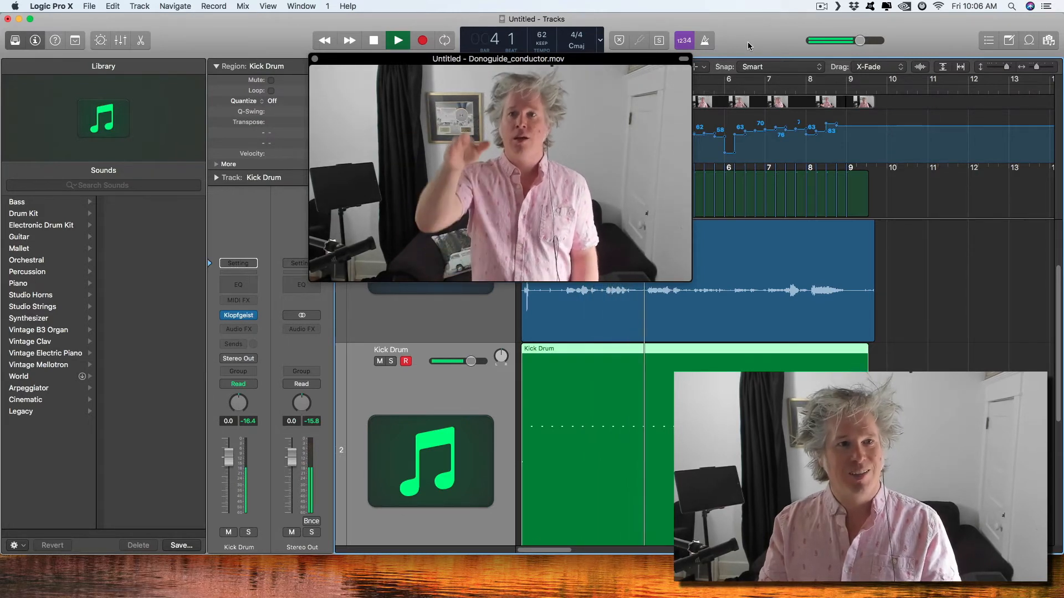
key("space")
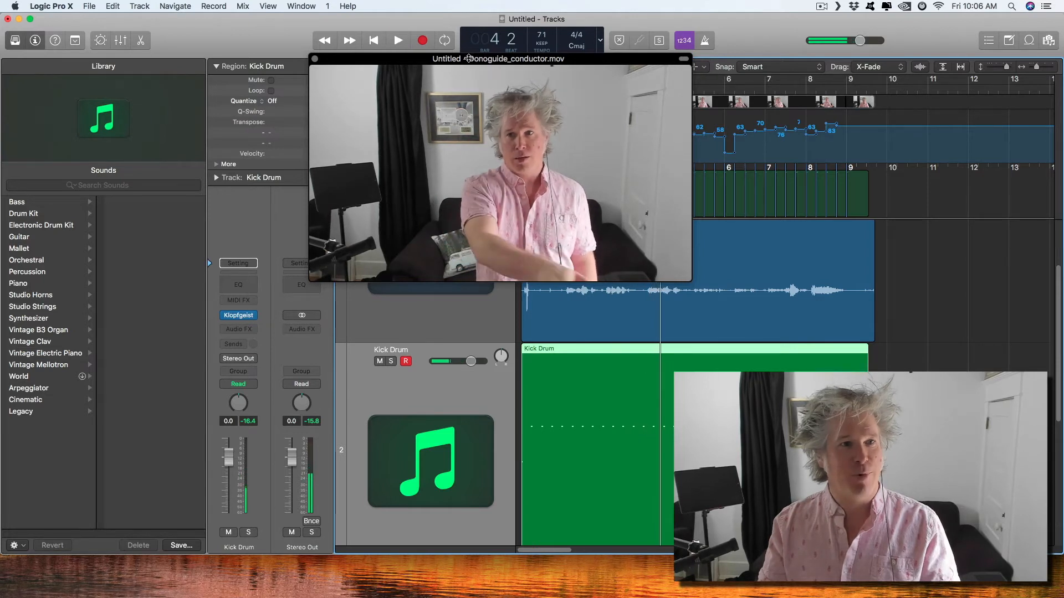
Move the floating movie window clear of the global tracks and set the time signature to 5/4 at bar 4.
left_click_drag(483, 63, 280, 239)
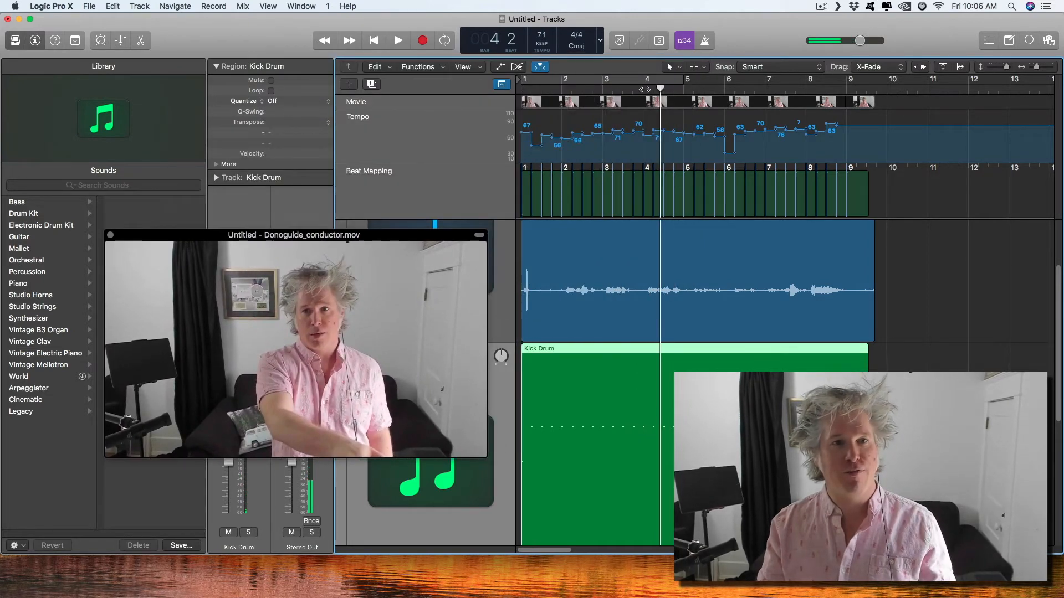
left_click(644, 88)
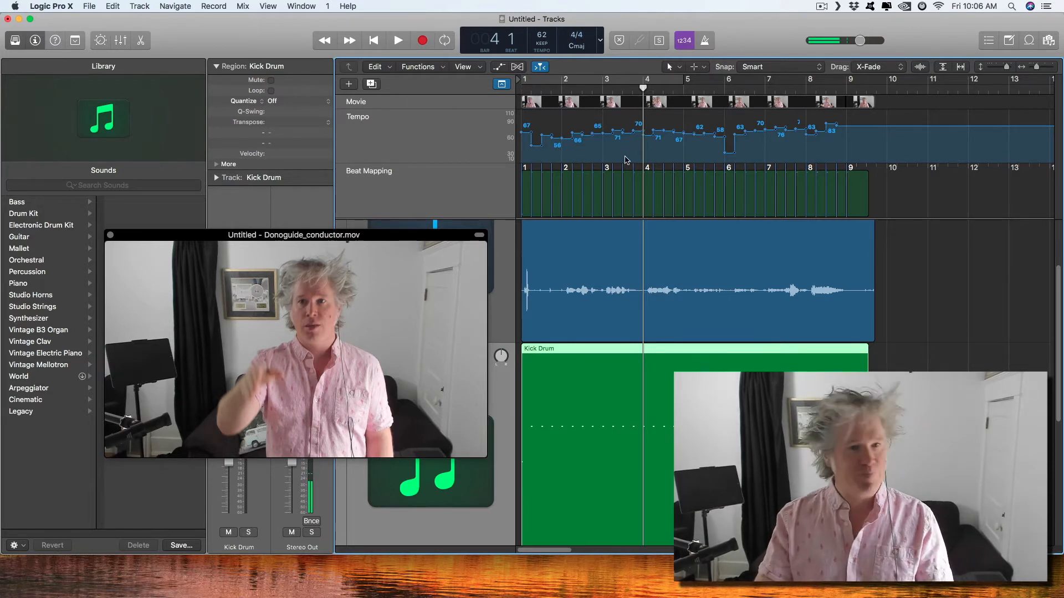
key("super+Right")
key("super+Right")
key("super+Up")
key("super+Up")
key("super+Up")
key("super+Up")
key("super+Up")
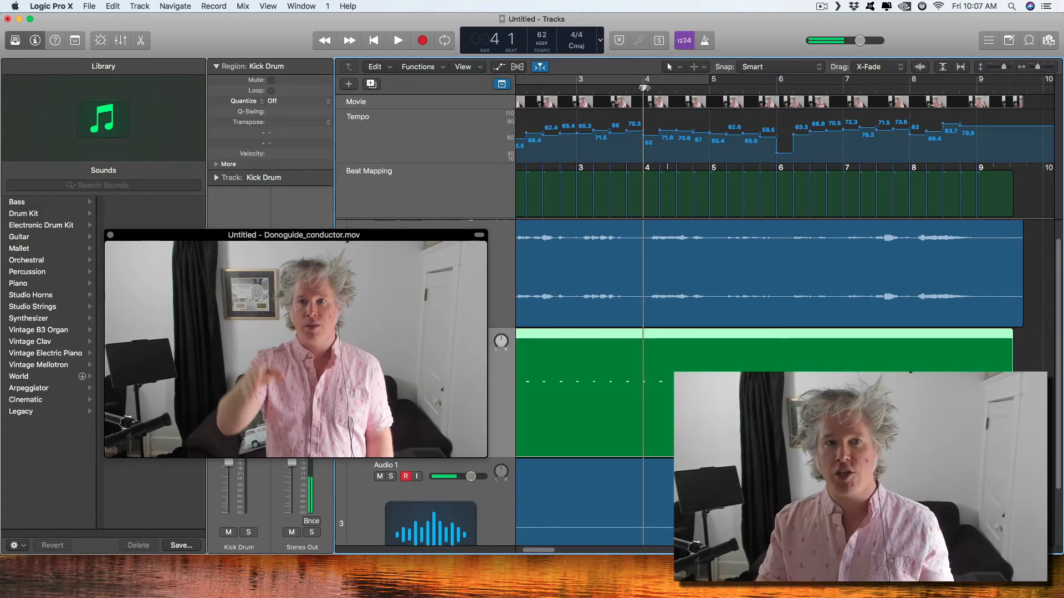
left_click(577, 36)
left_click(582, 55)
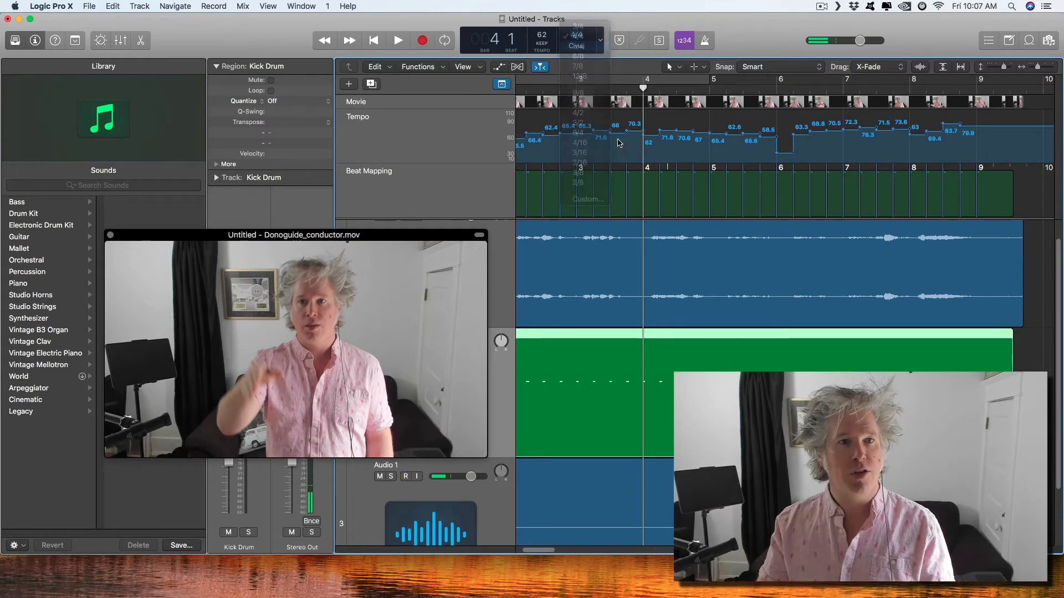
Set the time signature to 4/4 from bar 5 and close the floating movie window.
left_click(725, 87)
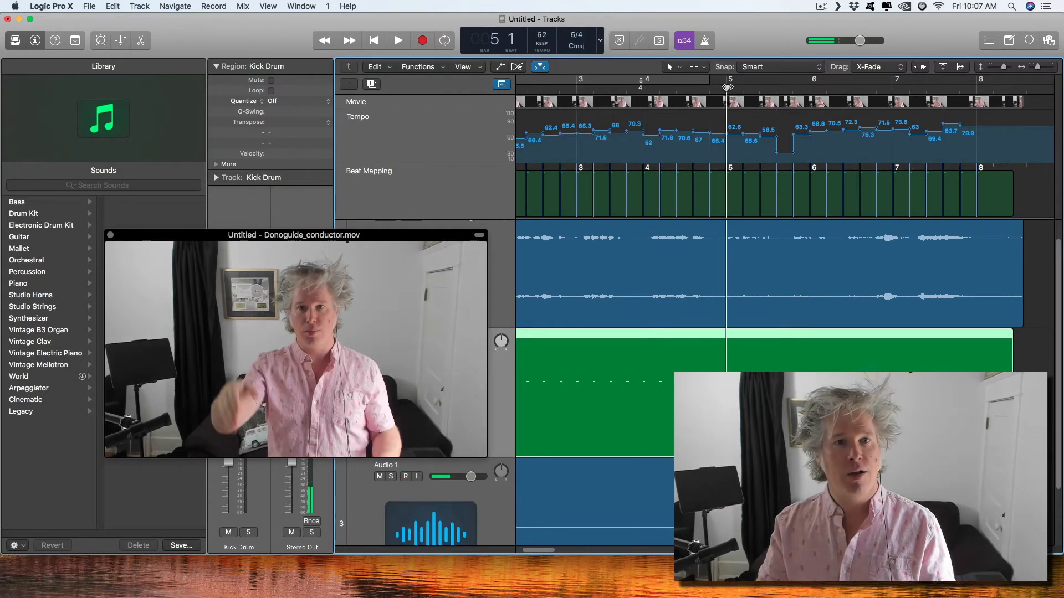
left_click(577, 38)
left_click(577, 27)
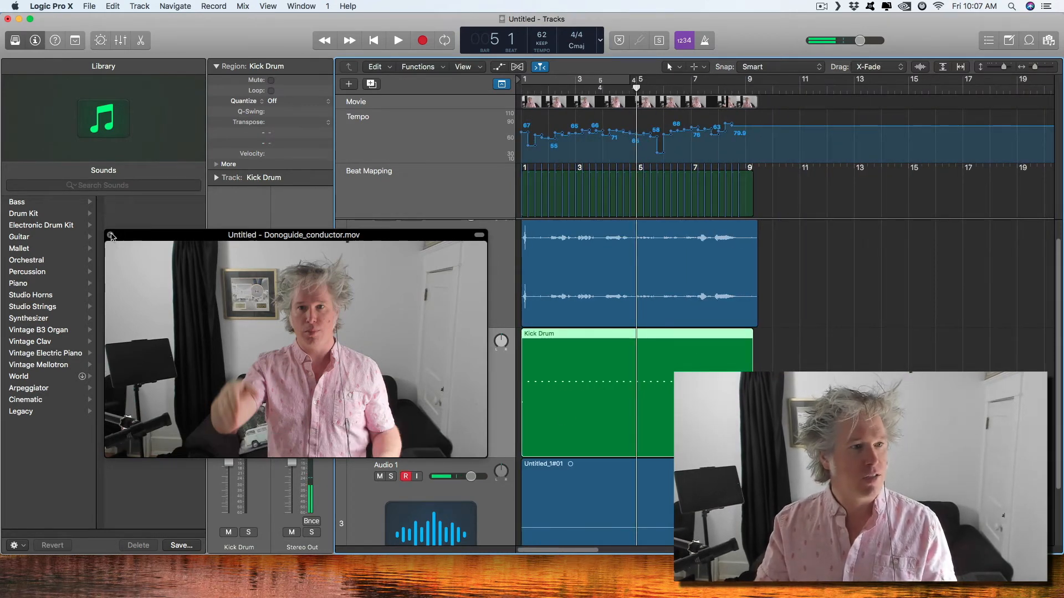
left_click(111, 236)
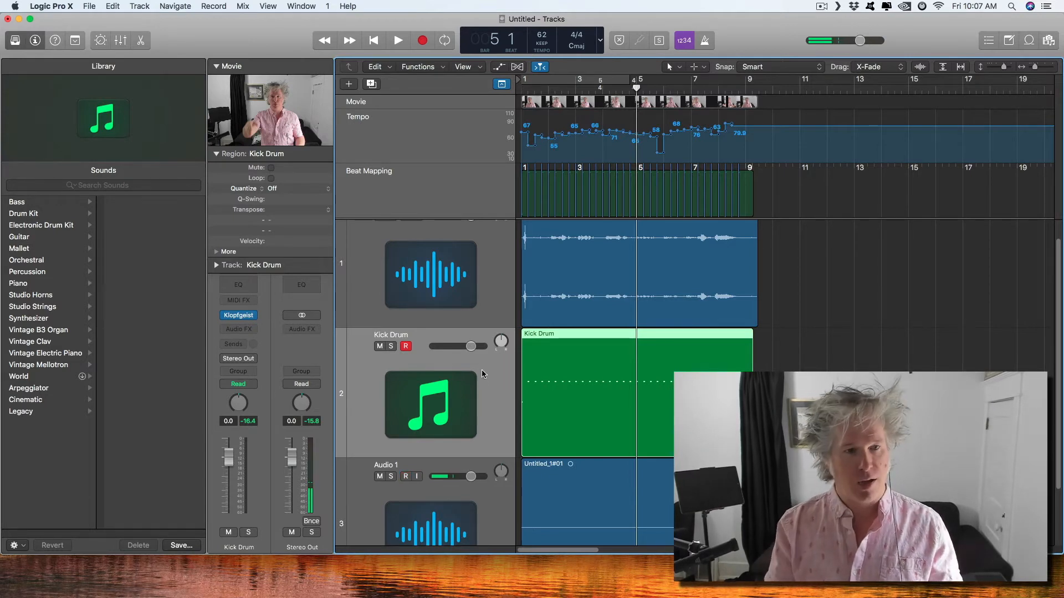
Duplicate the Kick Drum track with the same settings and close the Note Repeat window.
key("ctrl+n")
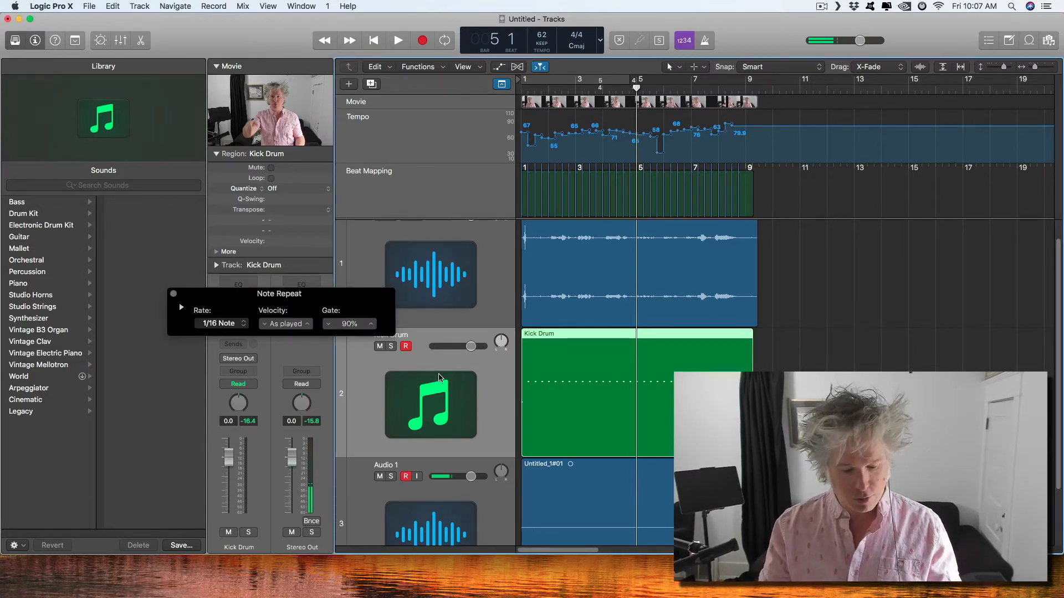
key("super+d")
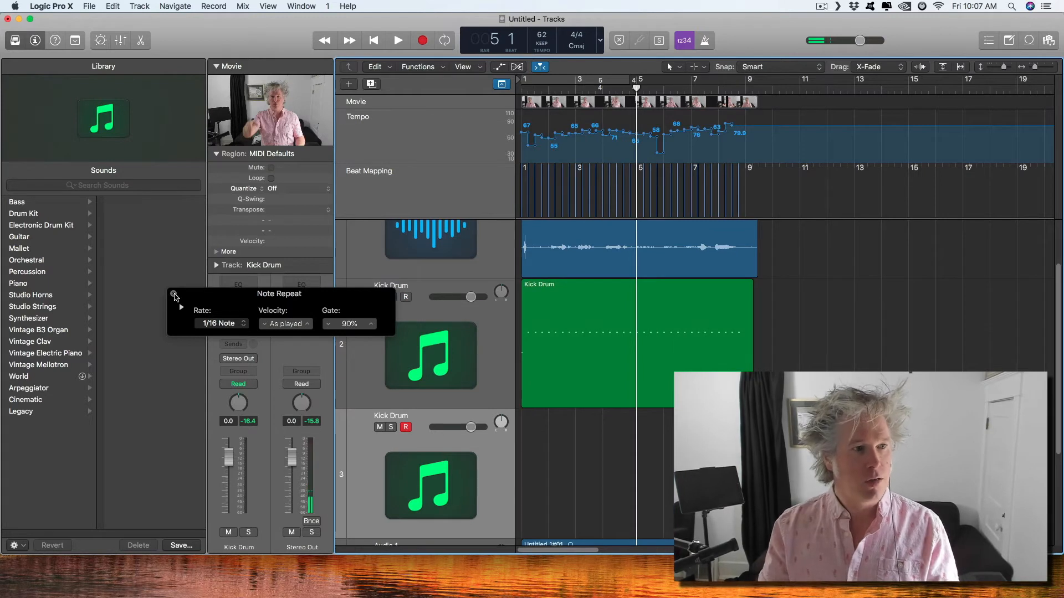
left_click(174, 295)
Mute the recorded Kick Drum region, the Donoguide_conductor audio region and the Untitled_1#01 region.
scroll(412, 316, "up", 3)
left_click(566, 431)
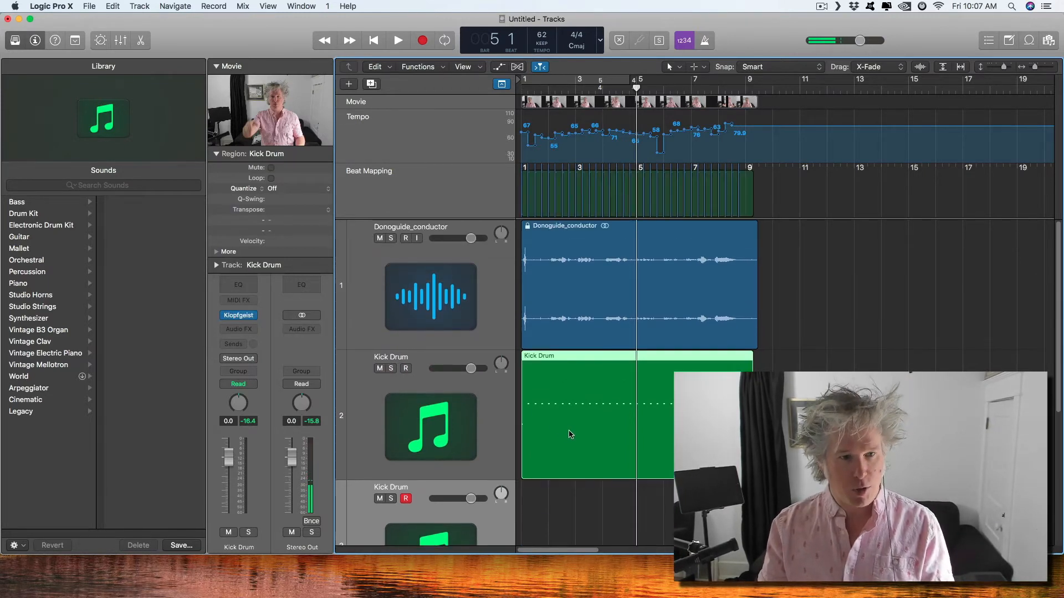
left_click(576, 289)
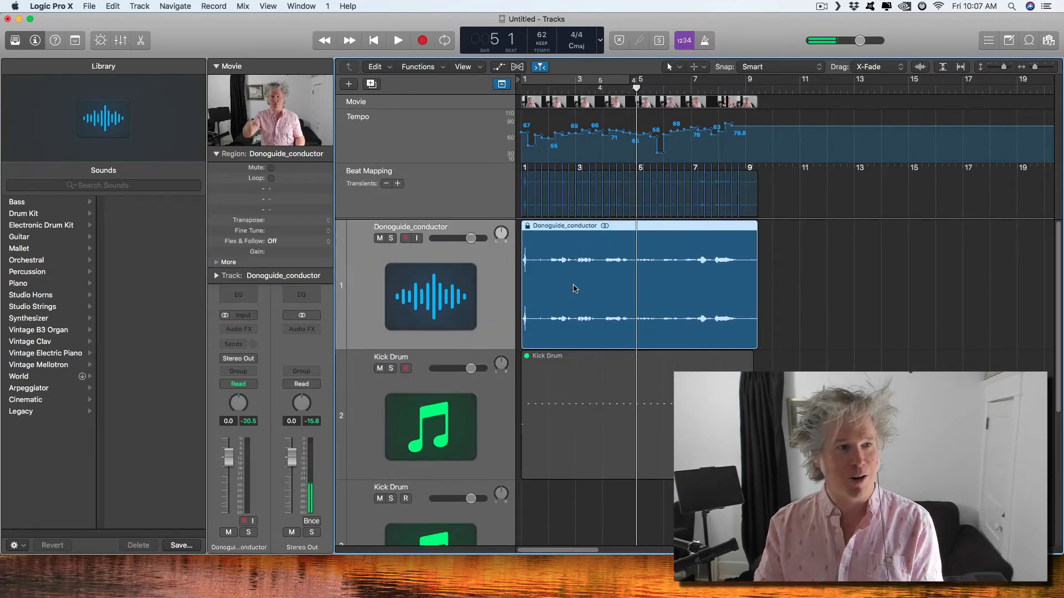
scroll(536, 421, "down", 4)
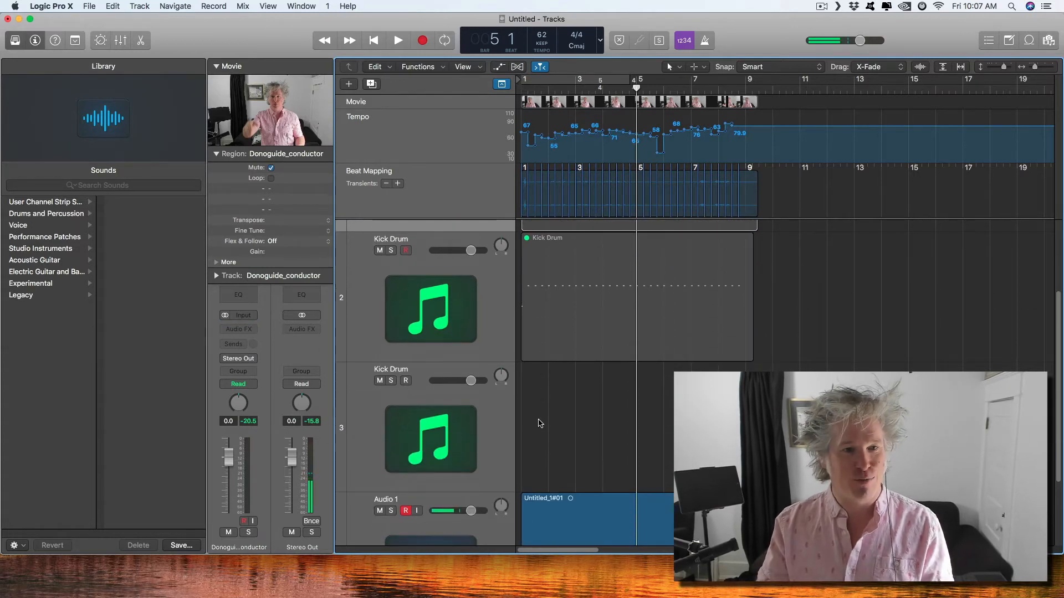
left_click(563, 449)
key("ctrl+m")
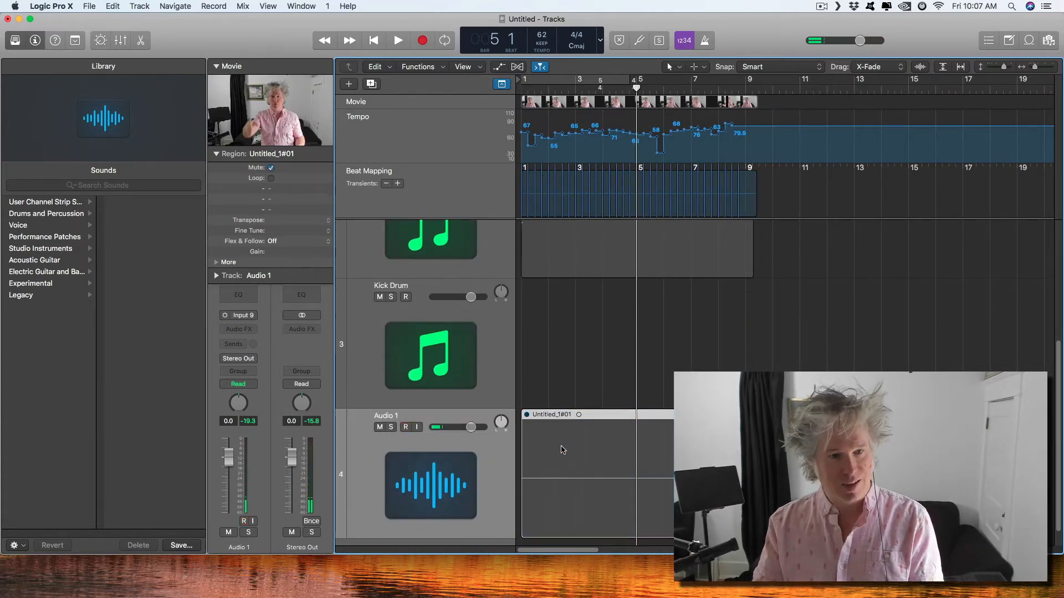
Delete the Untitled_1#01 region from the Audio 1 track along with its recorded audio file on disk.
key("super+Right")
key("super+Right")
key("super+Right")
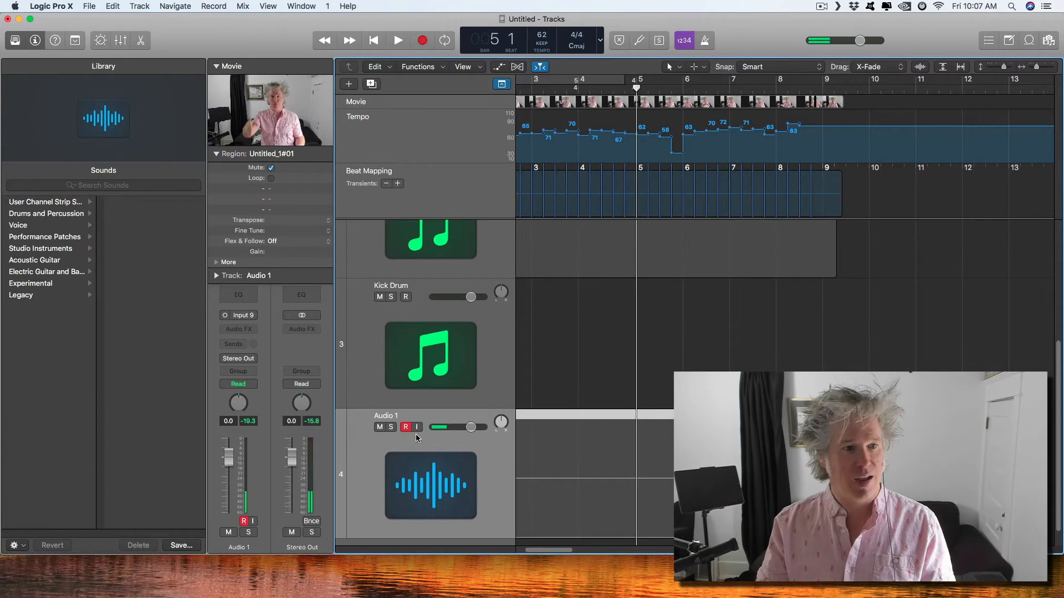
scroll(638, 479, "left", 3)
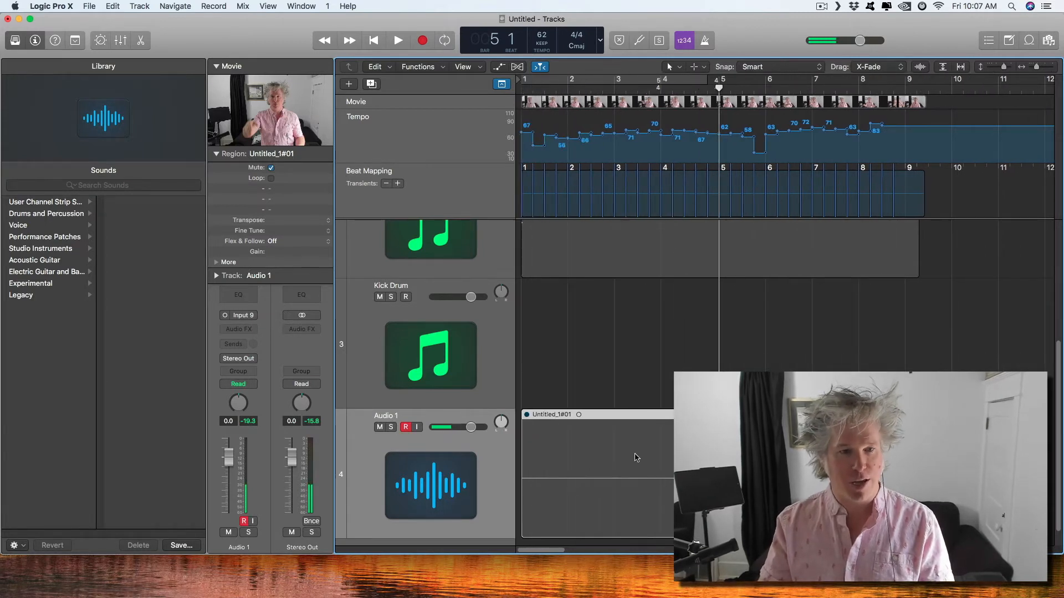
left_click(485, 373)
left_click(611, 464)
key("Delete")
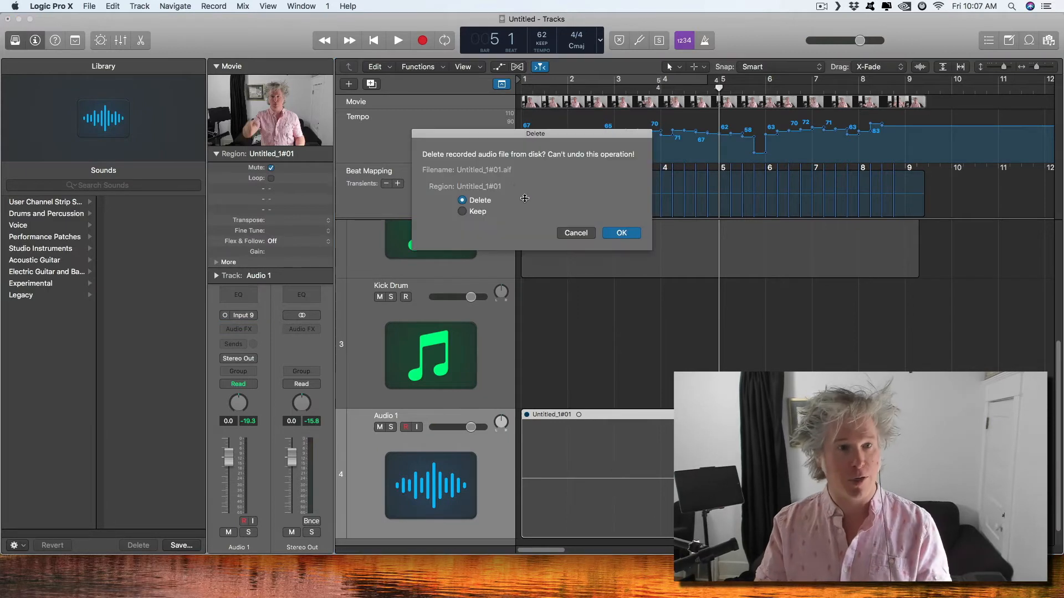
left_click(617, 234)
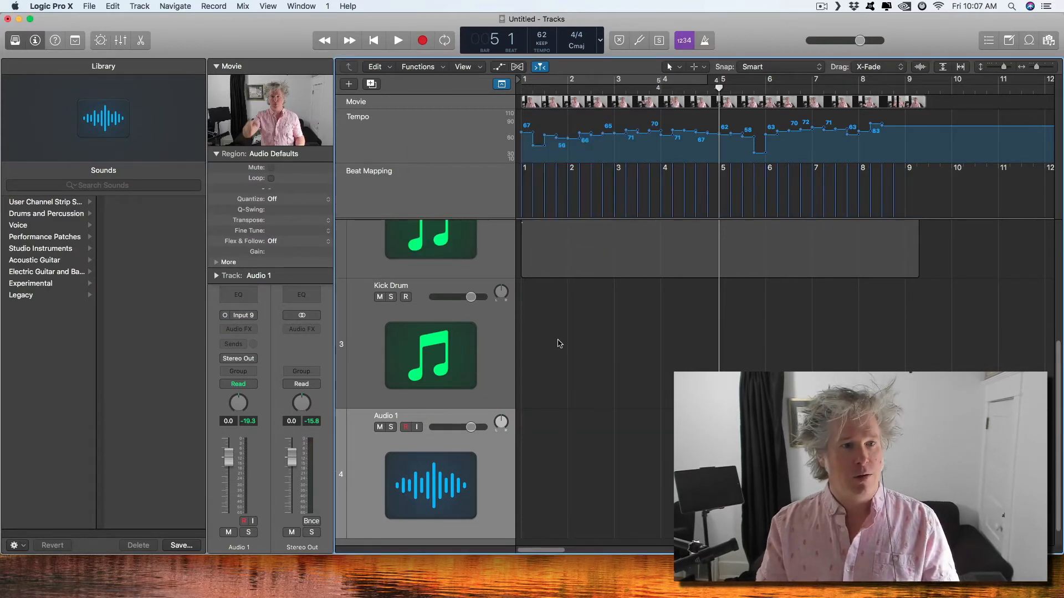
Create an empty MIDI region in bar 1 of the duplicated Kick Drum track and open it in an enlarged Piano Roll.
left_click(499, 344)
right_click(525, 303)
left_click(561, 306)
double_click(550, 373)
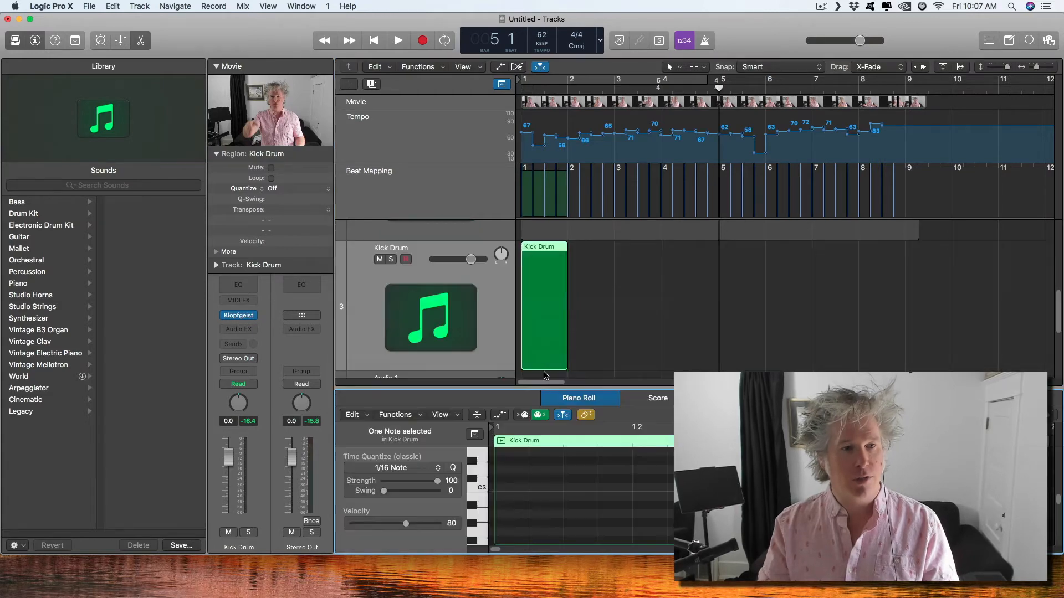
left_click_drag(538, 388, 538, 146)
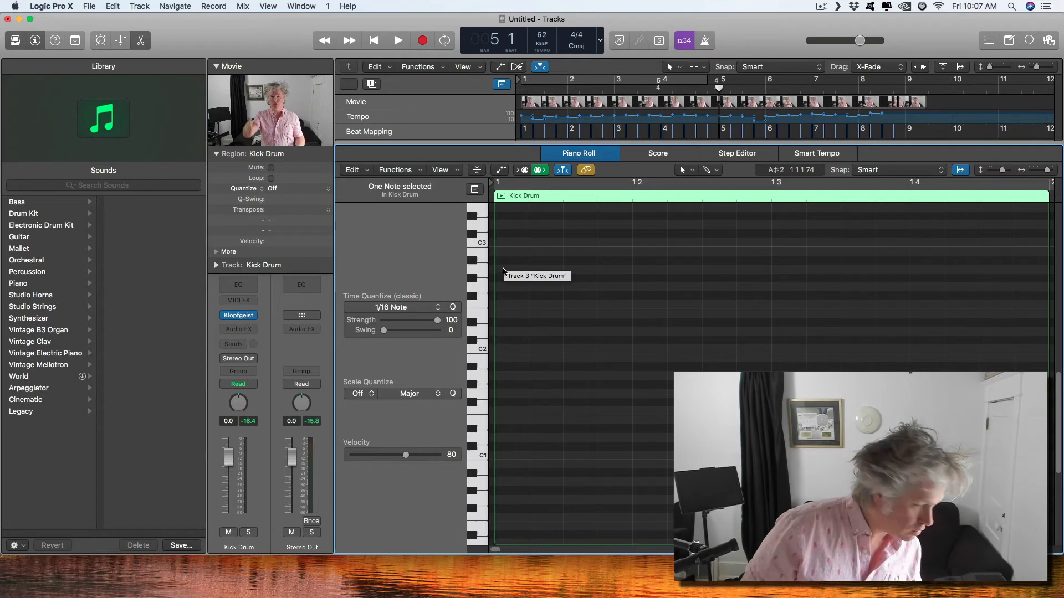
Record from the project start, playing a one-bar click in bar 2 with a C5 downbeat and three C4 beats.
key("Return")
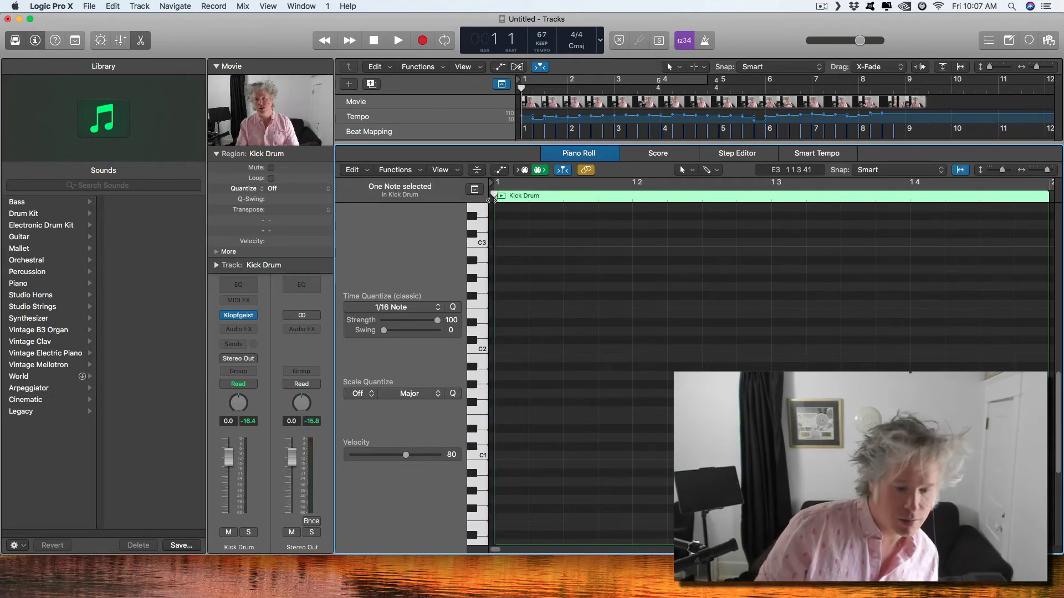
key("space")
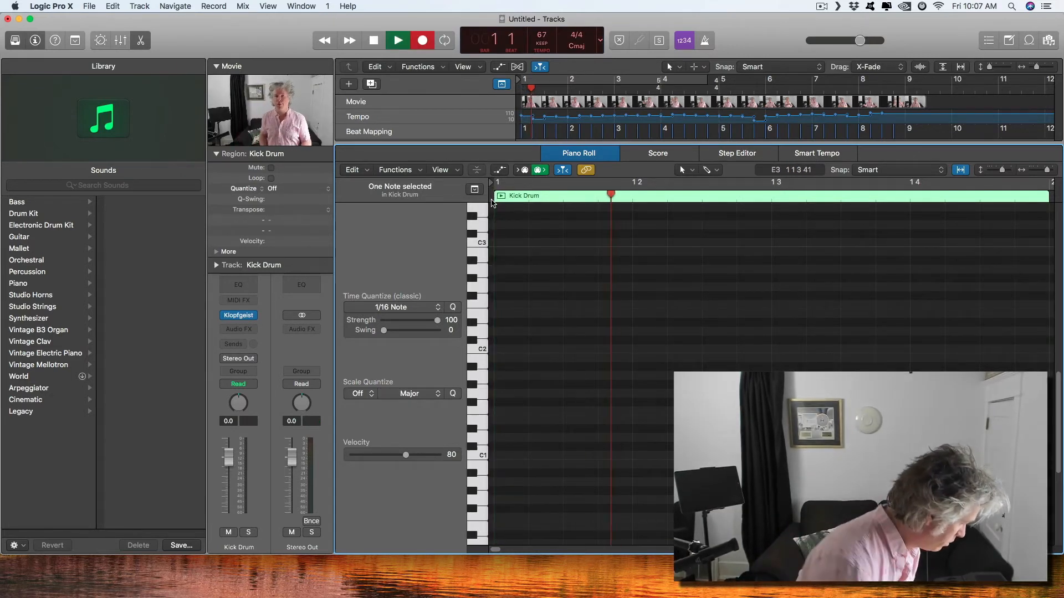
key("r")
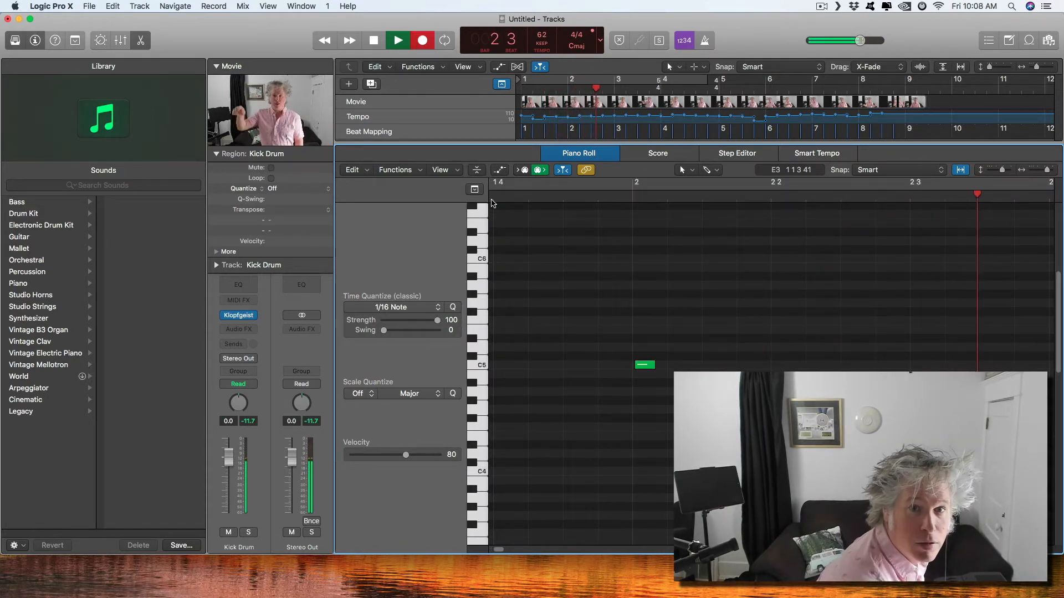
key("space")
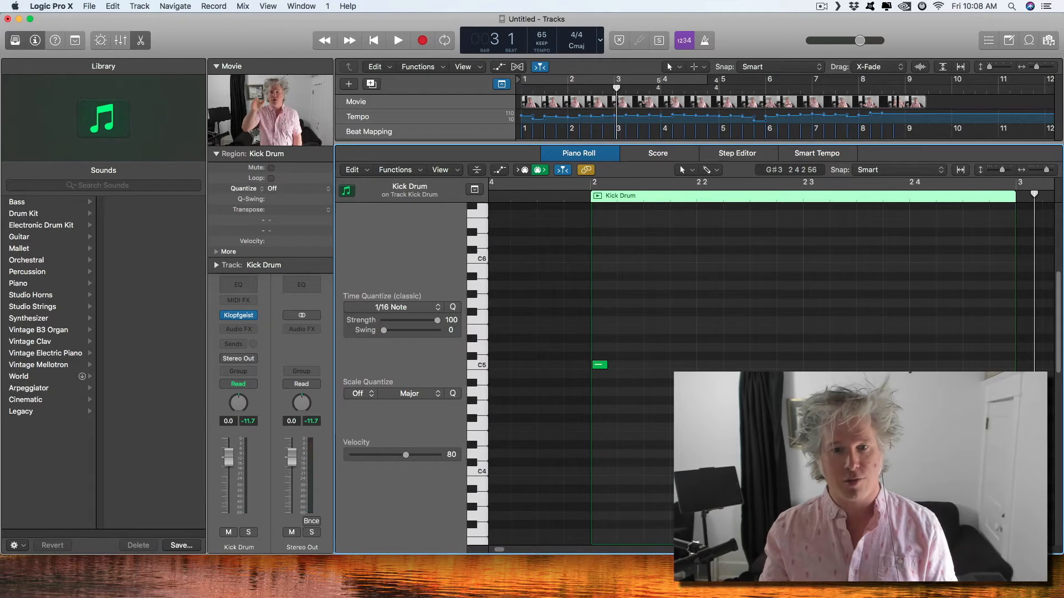
Quantize the four recorded click notes to 1/4 Note and extend each note to the following one.
left_click_drag(951, 505, 599, 318)
left_click(395, 308)
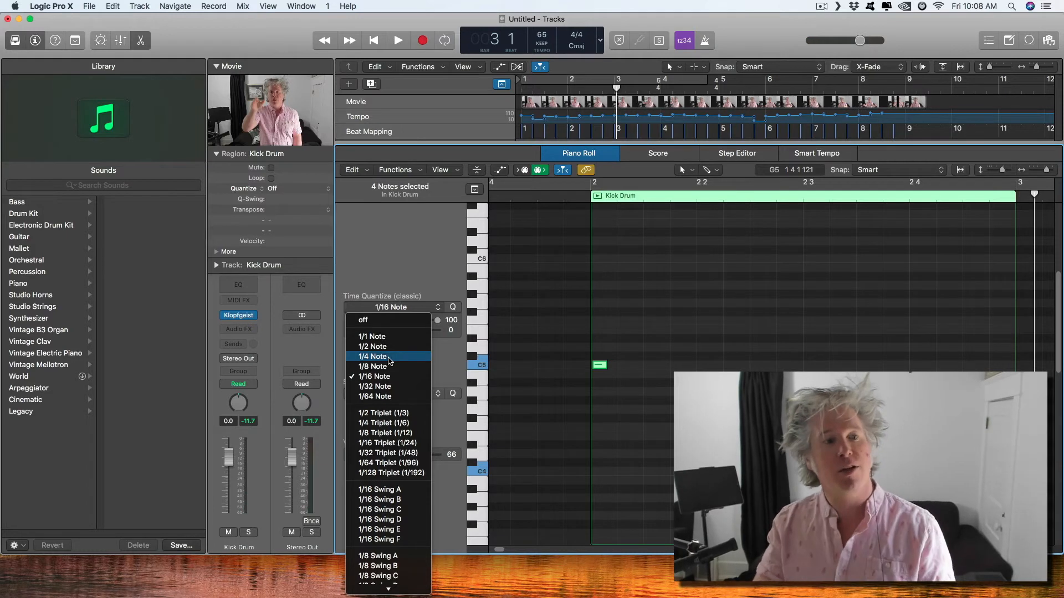
left_click(382, 357)
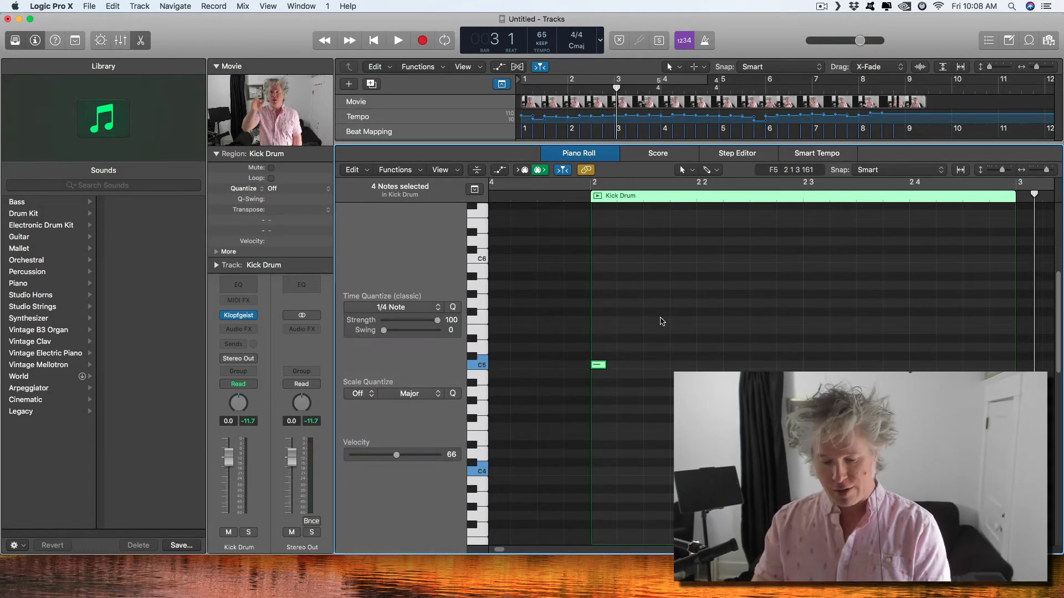
key("shift+backslash")
left_click(746, 418)
Apply the Fixed Velocity MIDI transform with a value of 100 to the four click notes and close its window.
left_click_drag(667, 329, 946, 481)
left_click(413, 170)
mouse_move(466, 273)
left_click(549, 274)
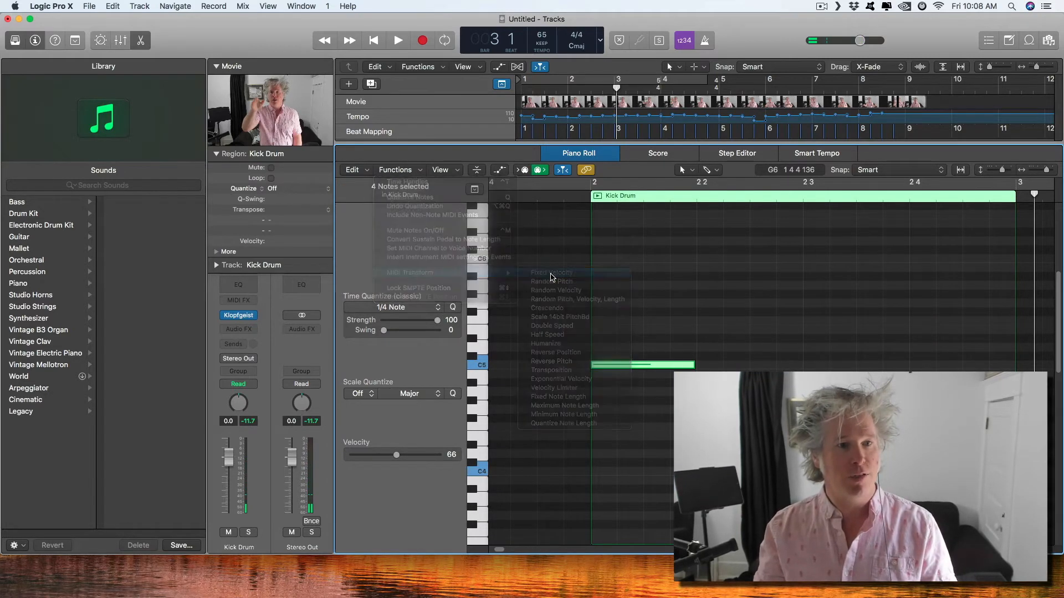
left_click(397, 419)
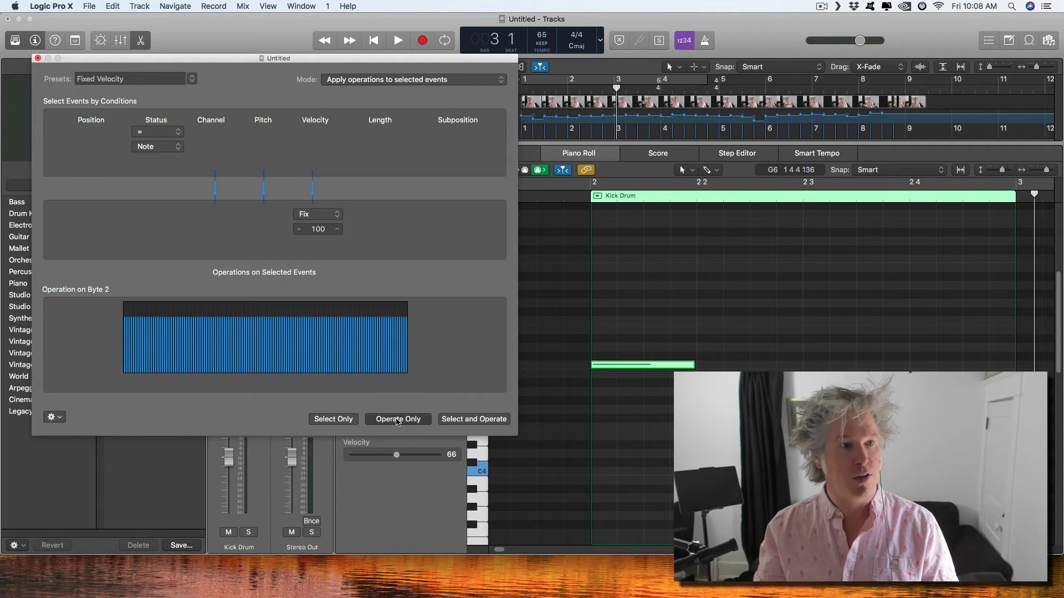
left_click(38, 59)
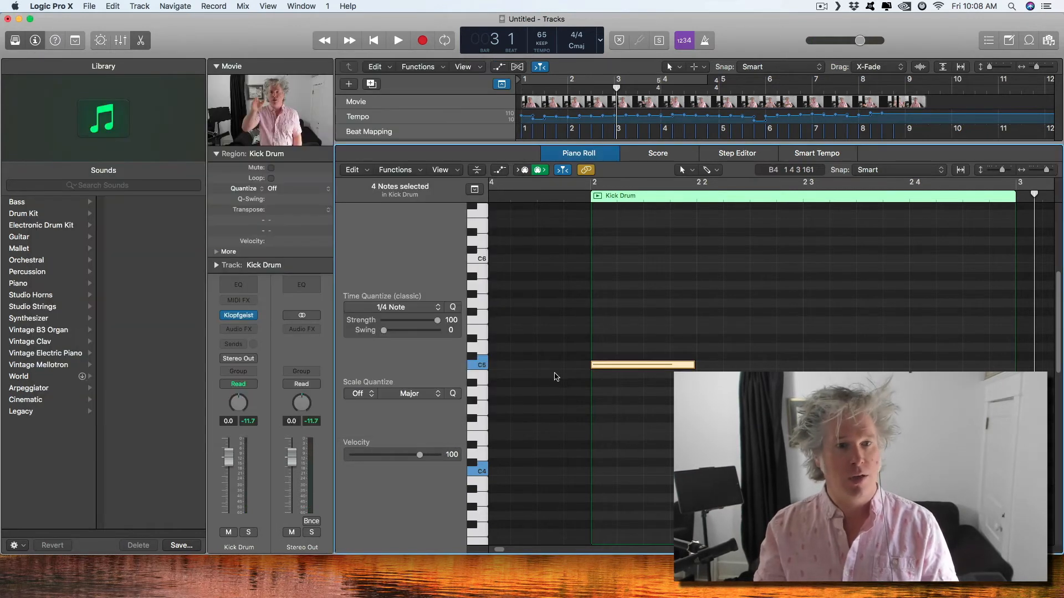
Raise the velocity of the C5 downbeat note to 127.
left_click(650, 364)
left_click_drag(650, 364, 650, 310)
left_click(649, 309)
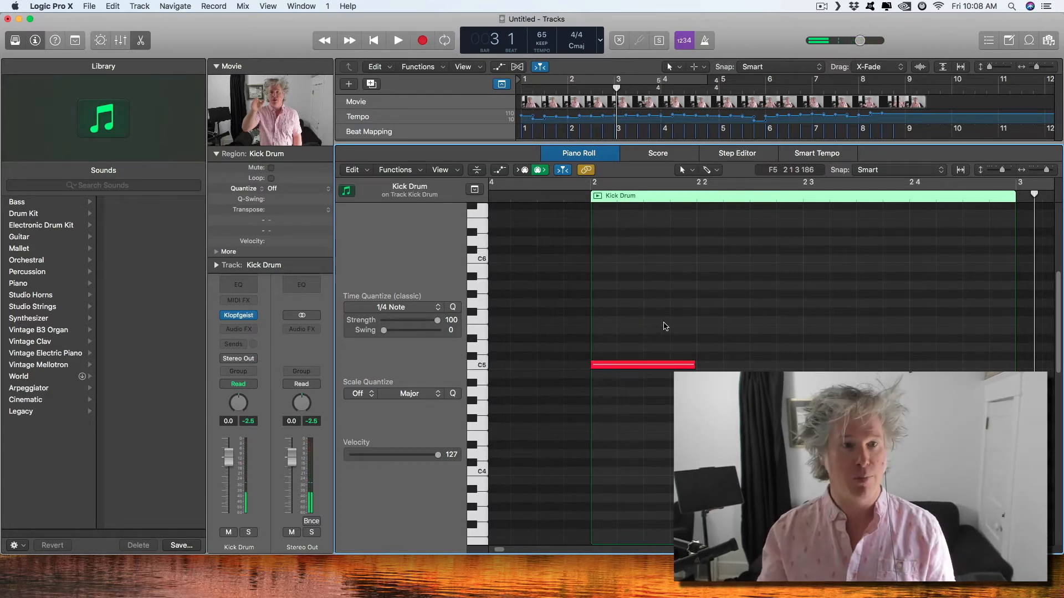
Move the one-bar Kick Drum click region from bar 2 to the start of bar 1.
key("super+Left")
key("super+Left")
key("super+Left")
key("super+Left")
key("super+Left")
key("super+Left")
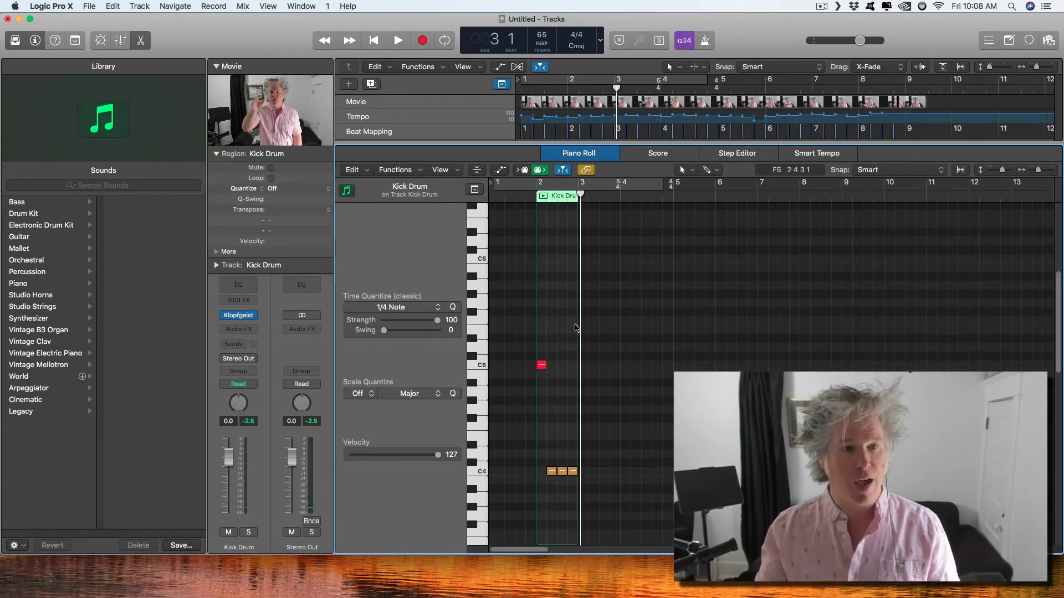
left_click_drag(552, 201, 514, 205)
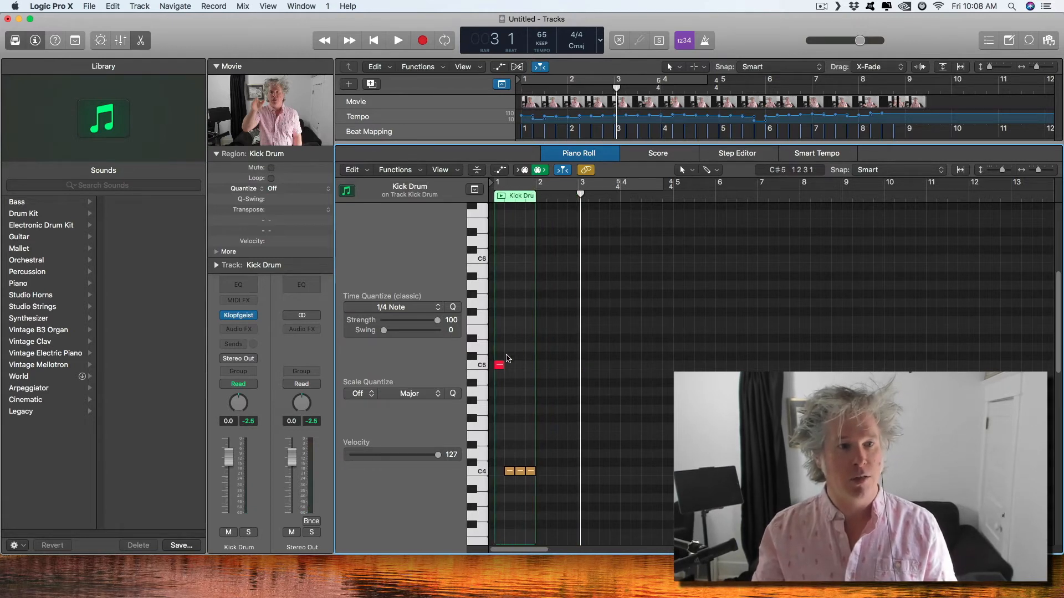
Loop the one-bar click region through the end of bar 3 and join the loops into a single region.
left_click_drag(497, 353, 534, 516)
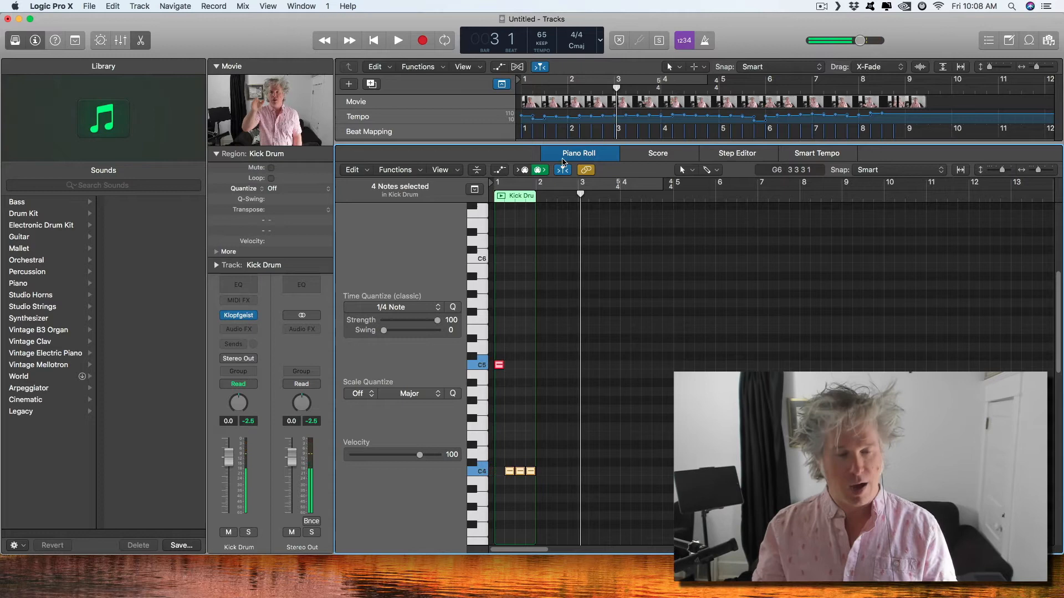
left_click_drag(503, 143, 532, 362)
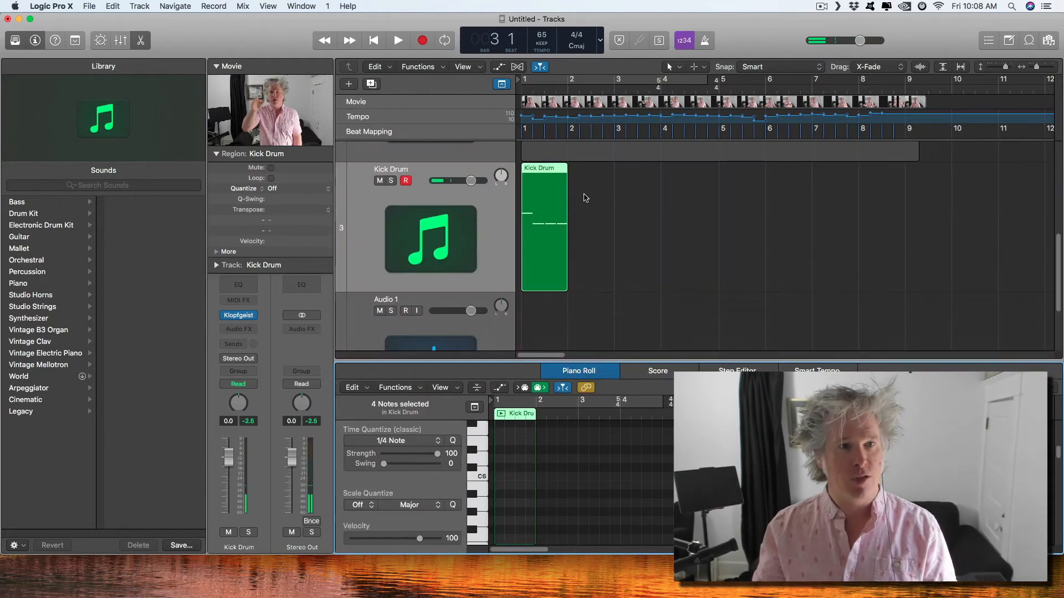
left_click_drag(566, 167, 657, 174)
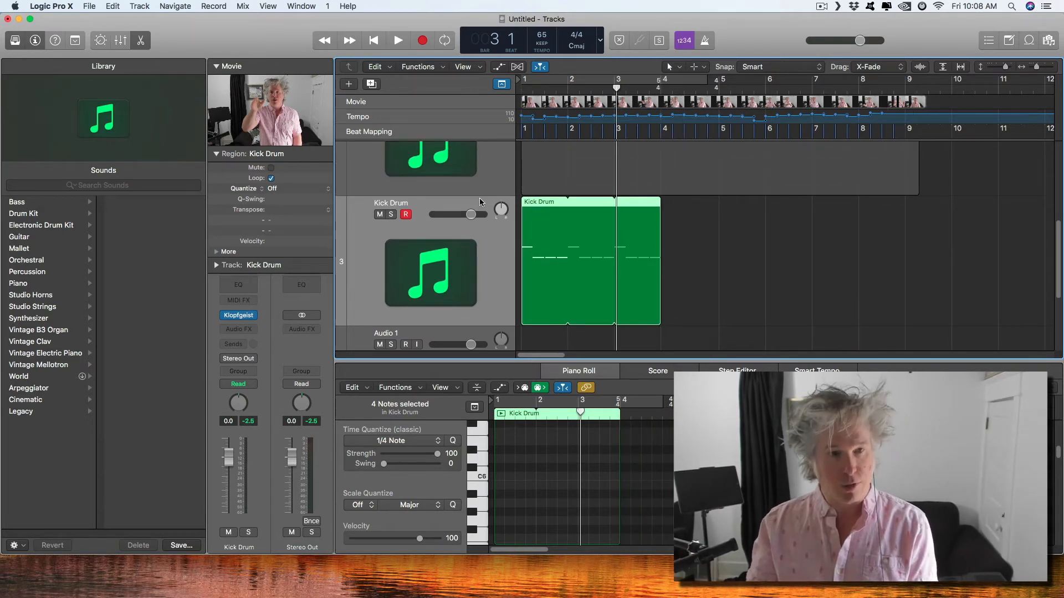
key("super+j")
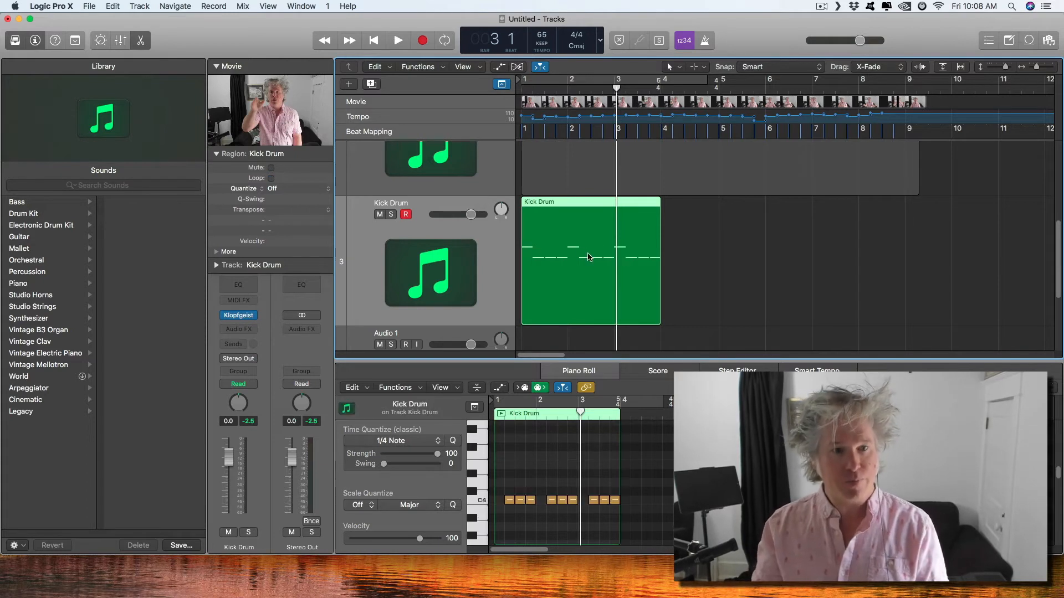
Enlarge the Piano Roll and repeat the four click notes of bar 3 into bar 4.
scroll(588, 481, "down", 5)
scroll(590, 482, "up", 5)
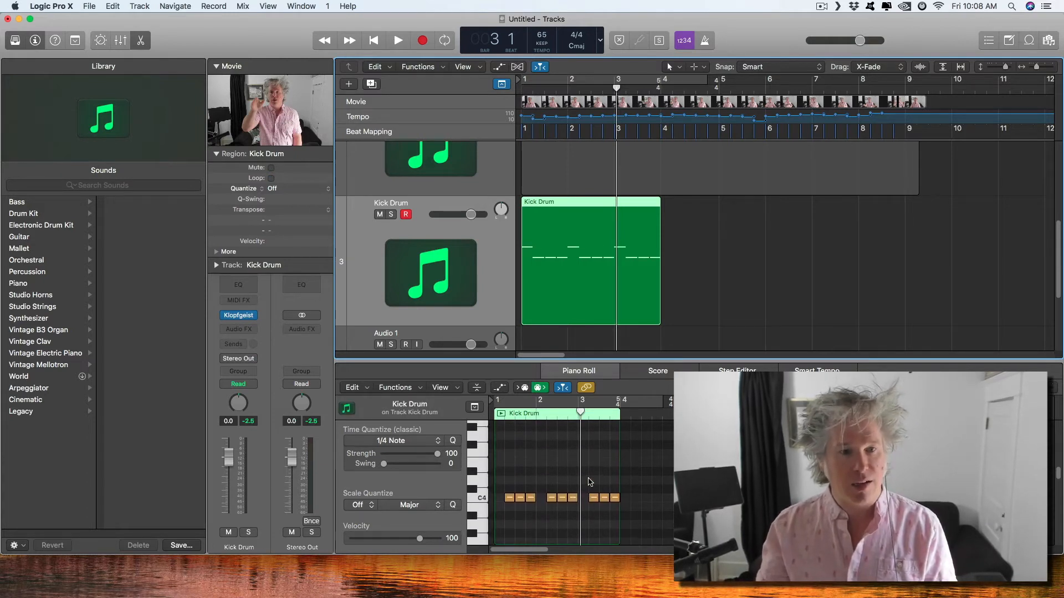
left_click_drag(599, 361, 599, 216)
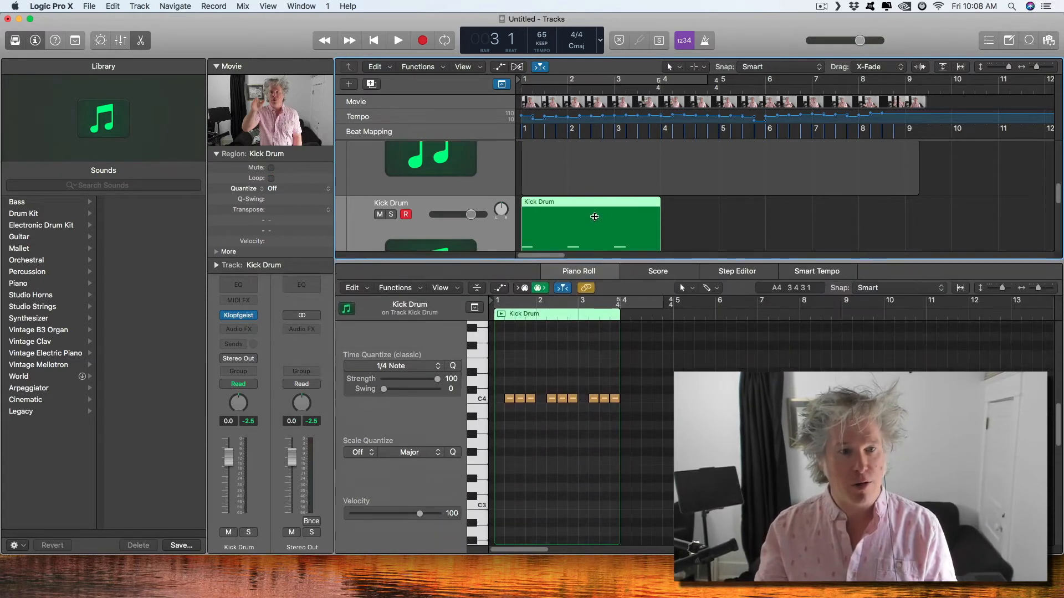
scroll(563, 310, "up", 3)
left_click_drag(579, 286, 629, 464)
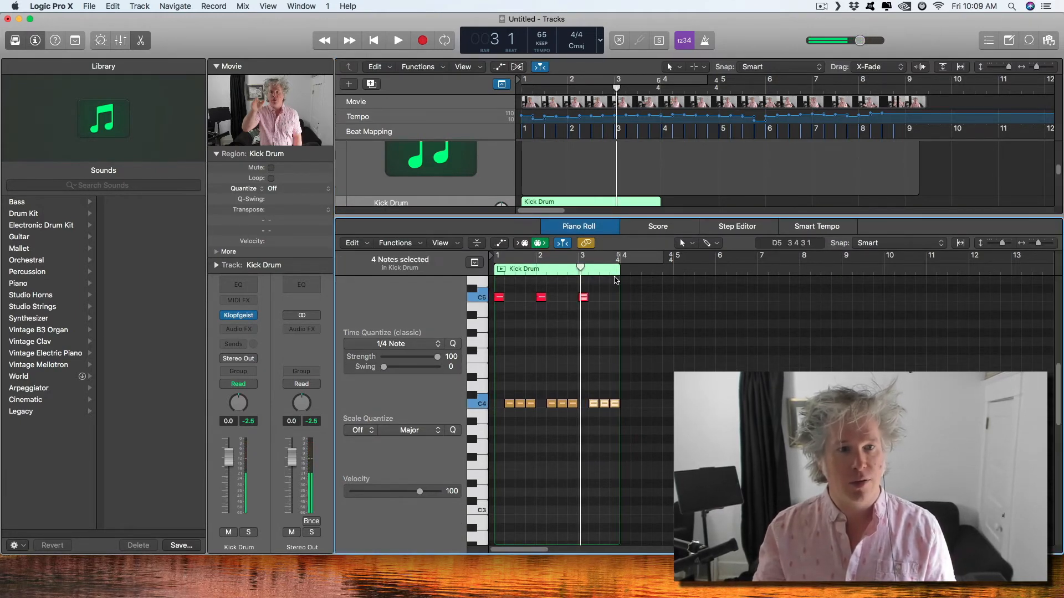
key("super+r")
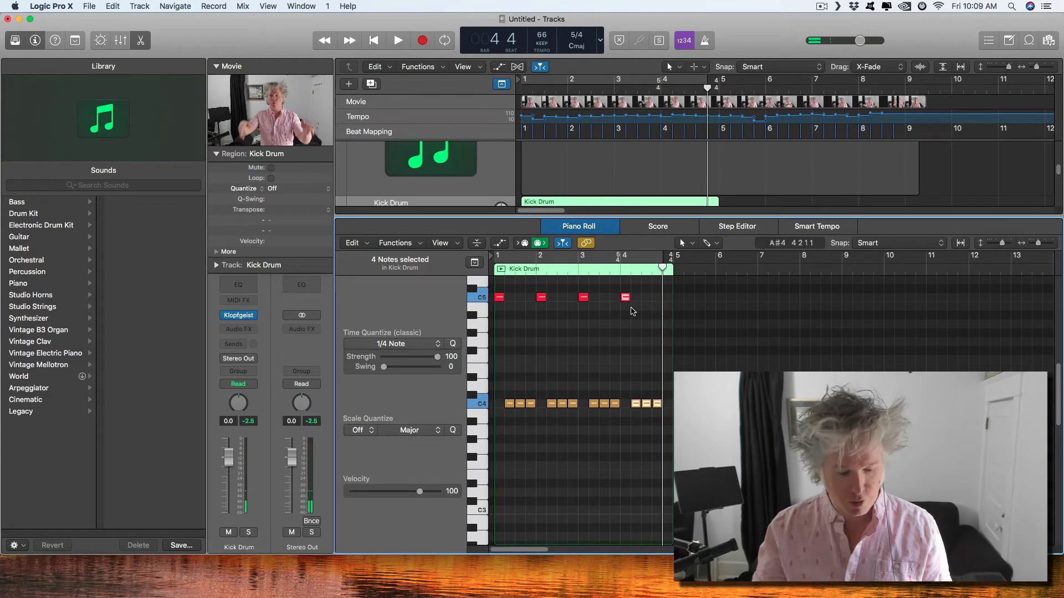
Repeat the last C4 click of bar 4 to fill the fifth beat of the 5/4 bar.
left_click(650, 379)
left_click(657, 403)
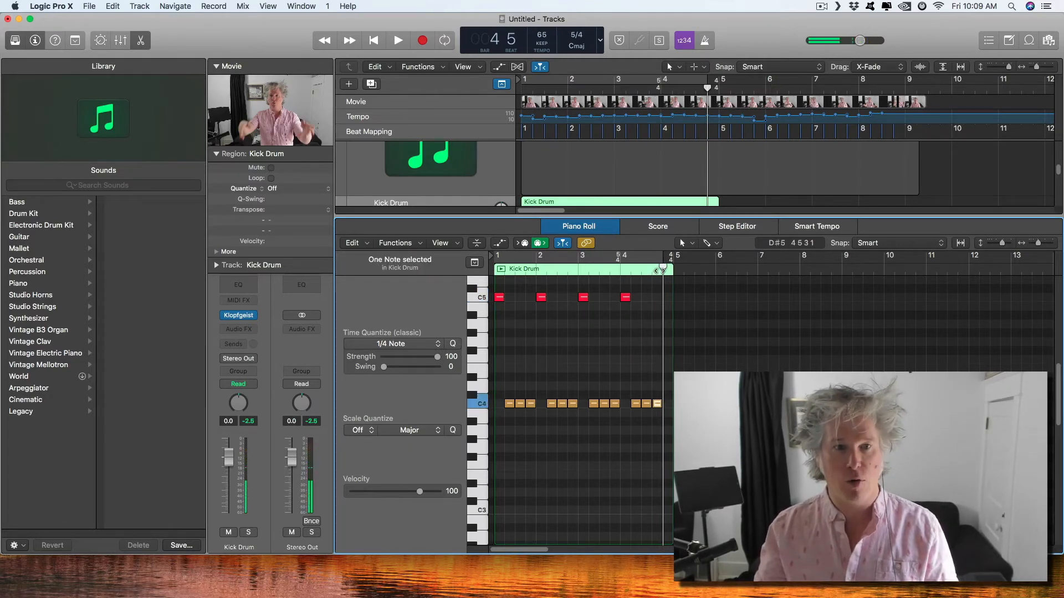
key("super+r")
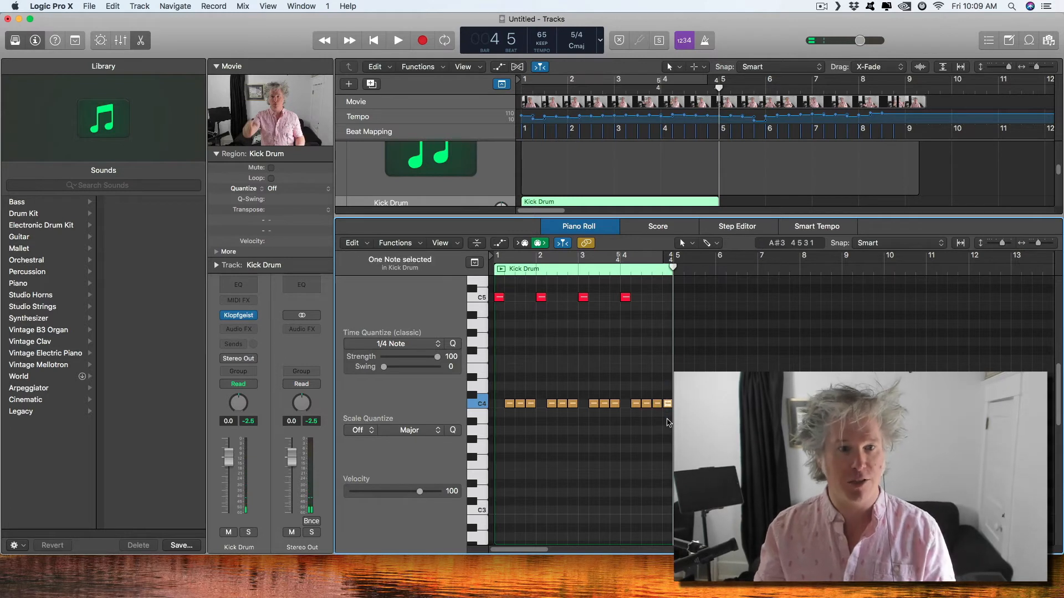
Repeat the four-beat click pattern of bar 3 across bars 5 to 9.
left_click_drag(623, 286, 662, 401)
left_click_drag(583, 285, 611, 415)
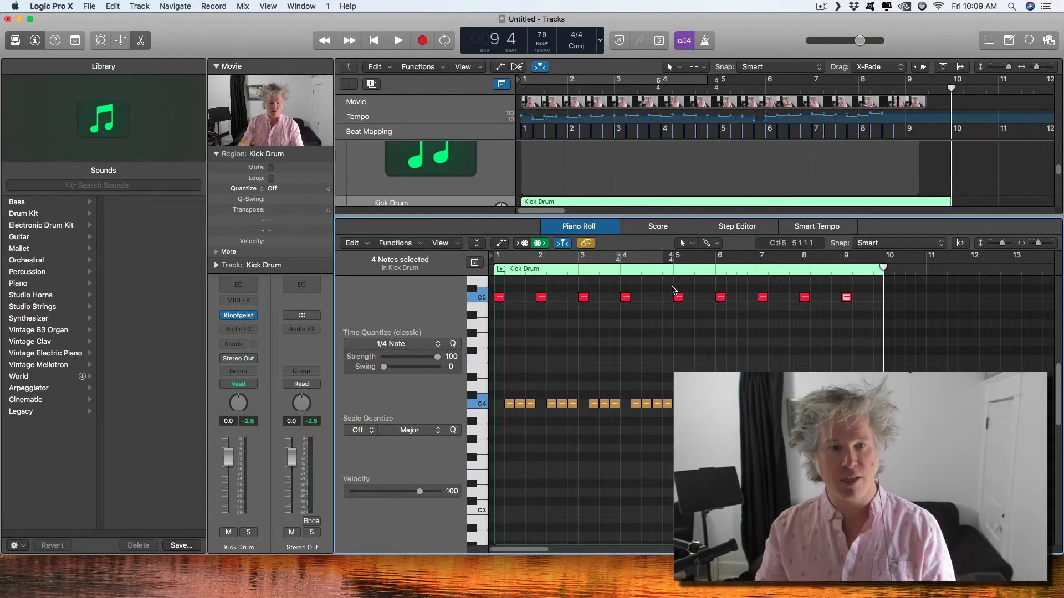
Select the click notes of bars 5 to 9 and play back the click track from bar 9.
left_click_drag(680, 289, 883, 345)
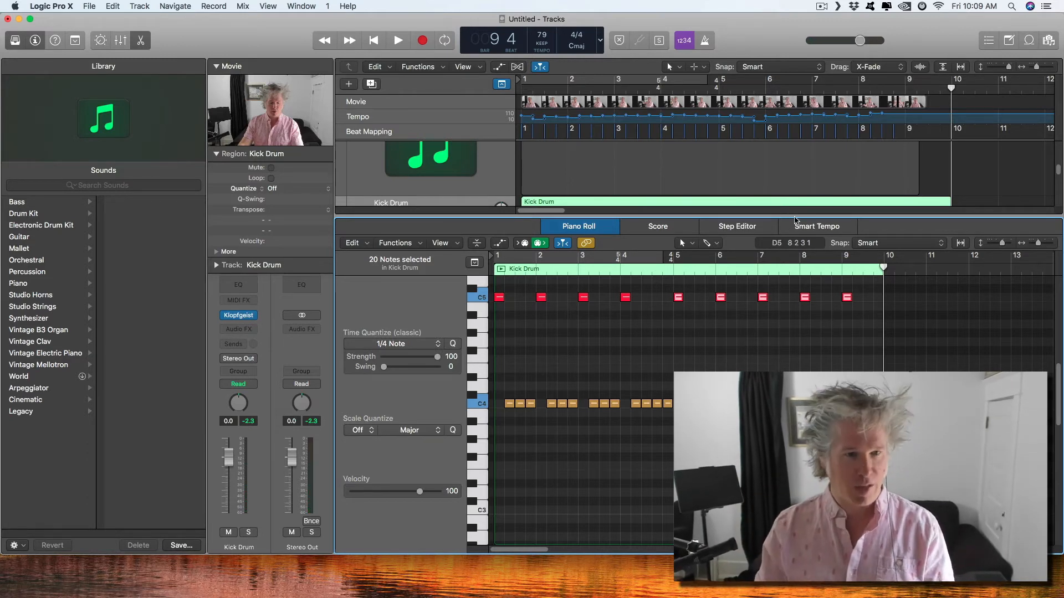
key("Return")
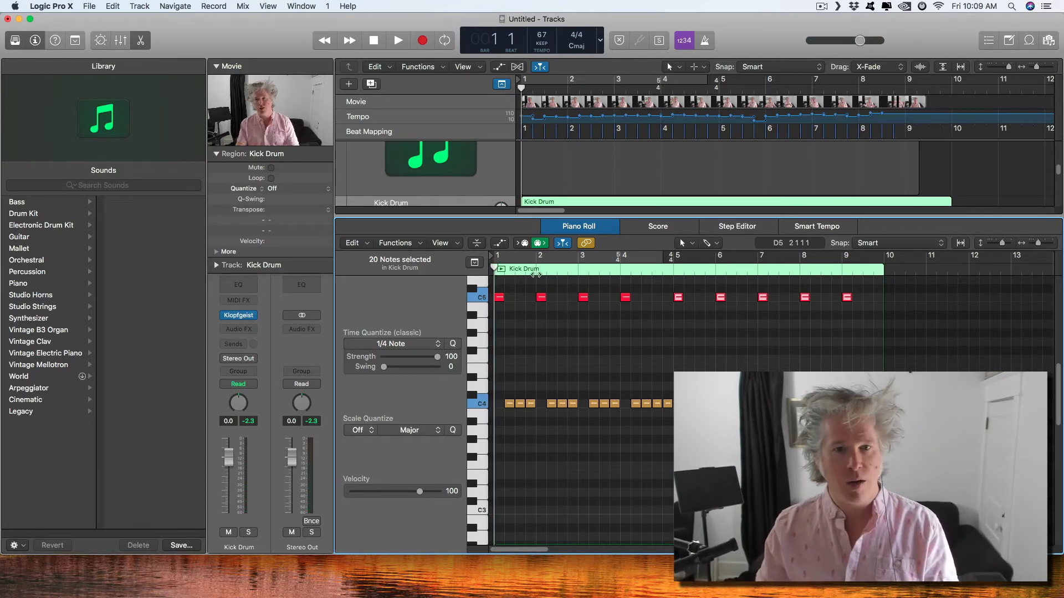
double_click(845, 272)
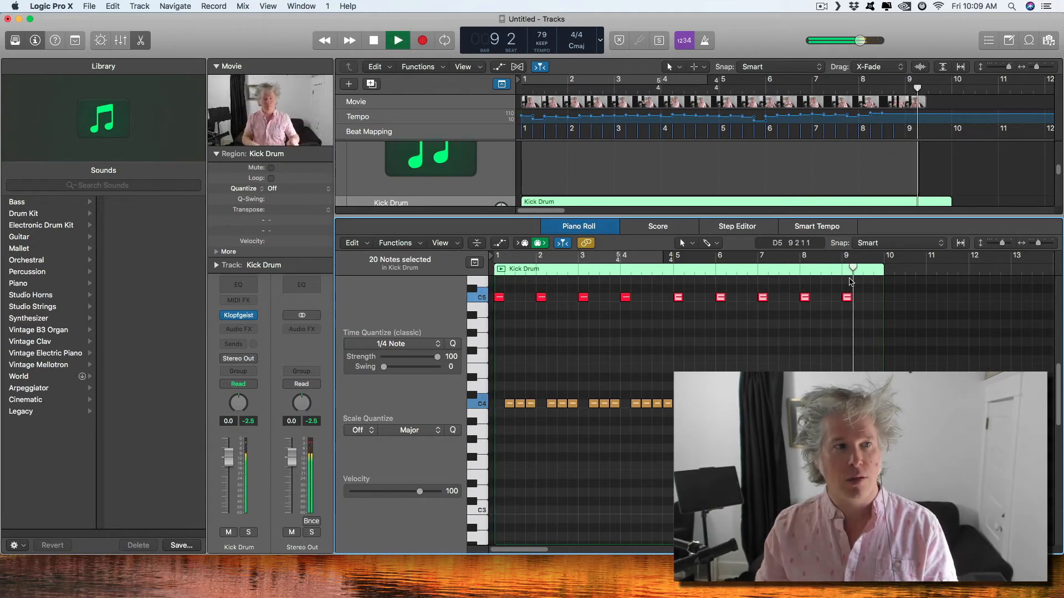
key("space")
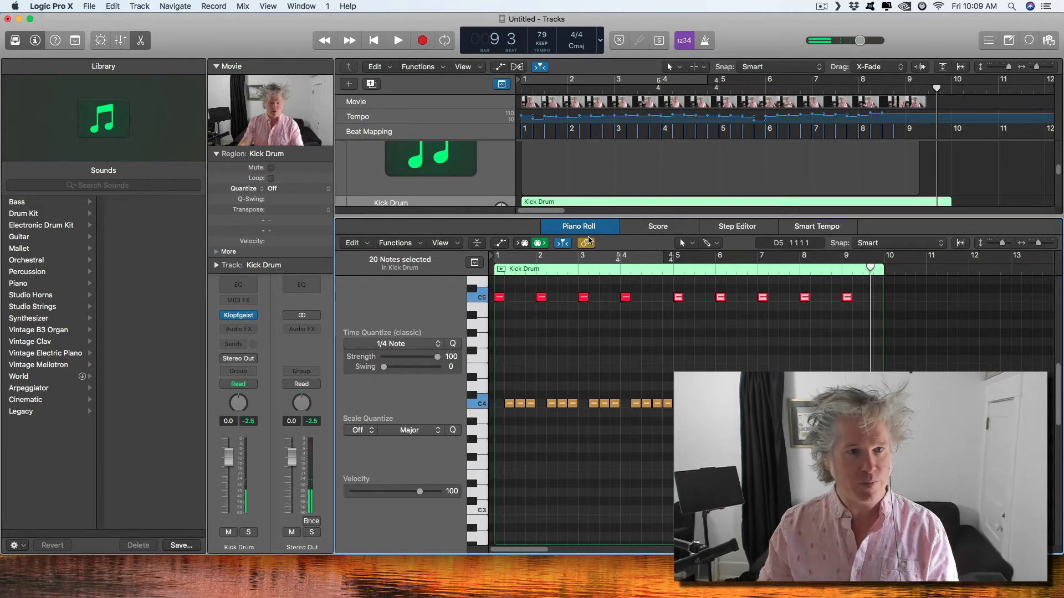
Close the Piano Roll, deselect everything and play the click track with the conductor video from bar 1.
key("x")
key("x")
key("alt+shift+d")
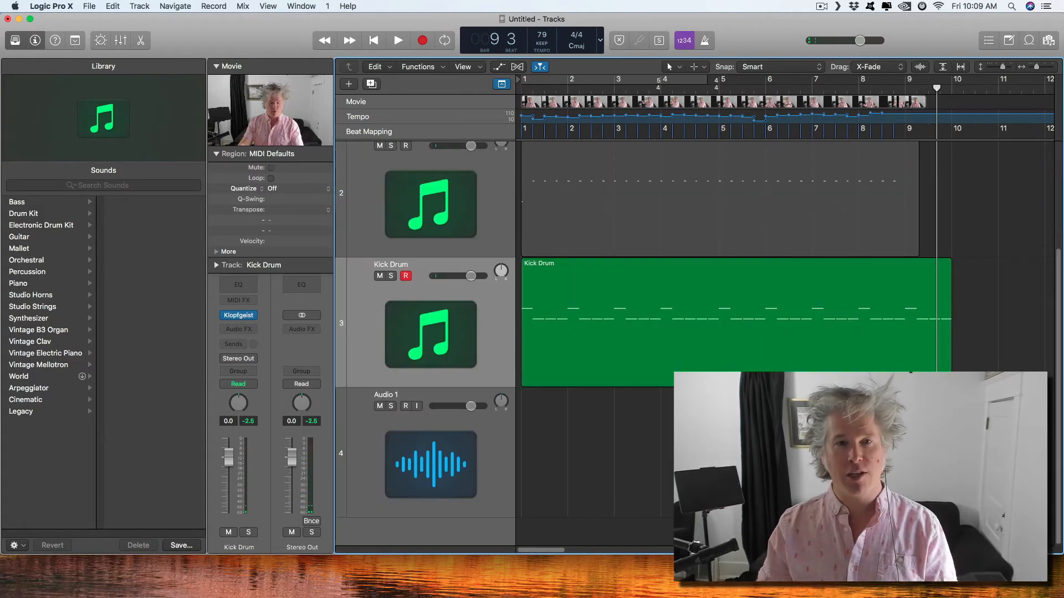
key("Return")
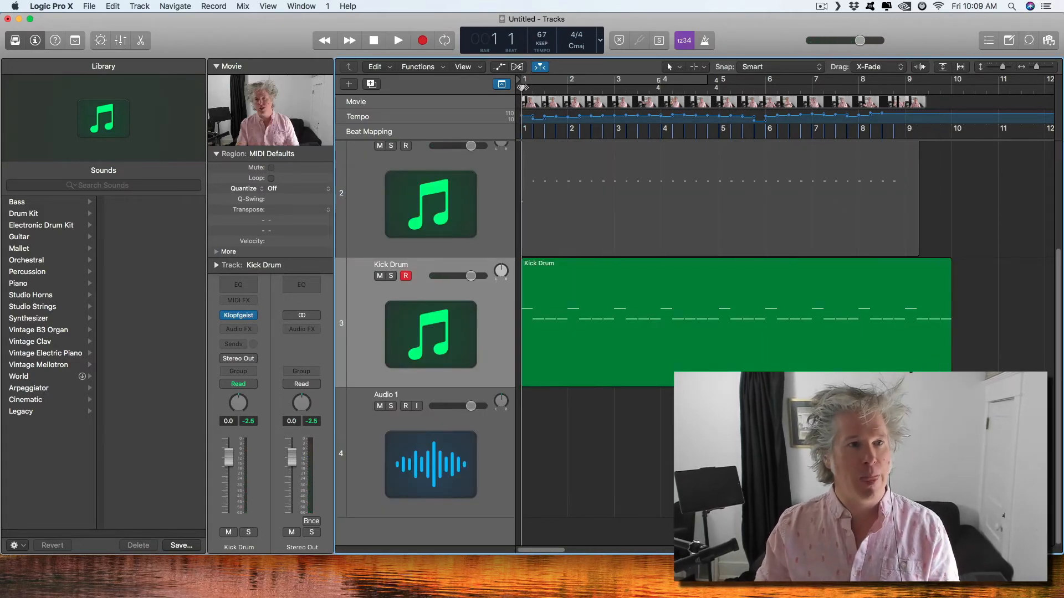
key("space")
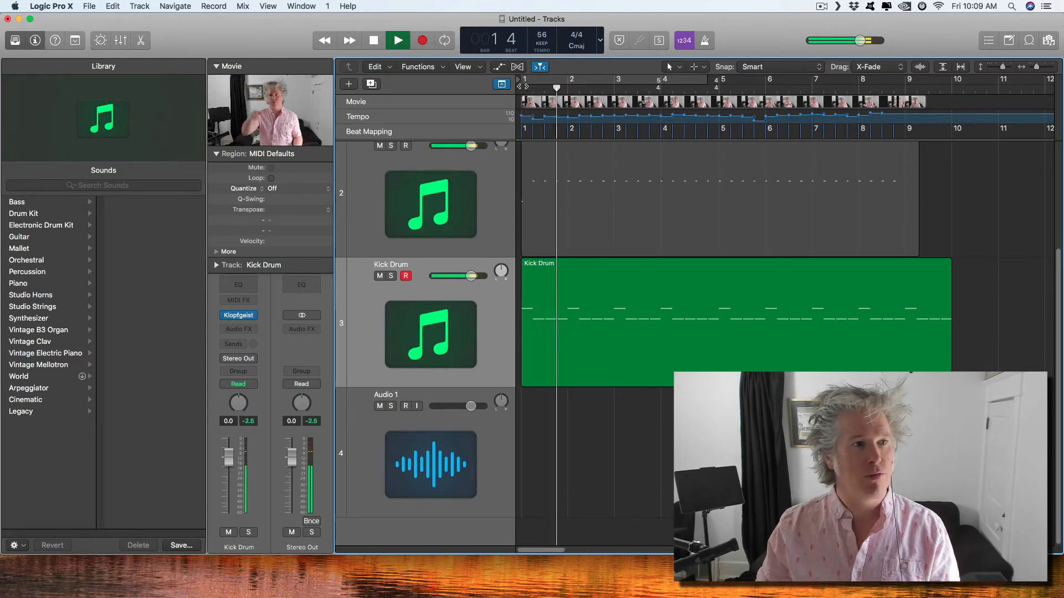
key("space")
Delete the first two click notes of bar 1 from the Kick Drum region in the Piano Roll.
double_click(556, 342)
left_click_drag(500, 311, 506, 451)
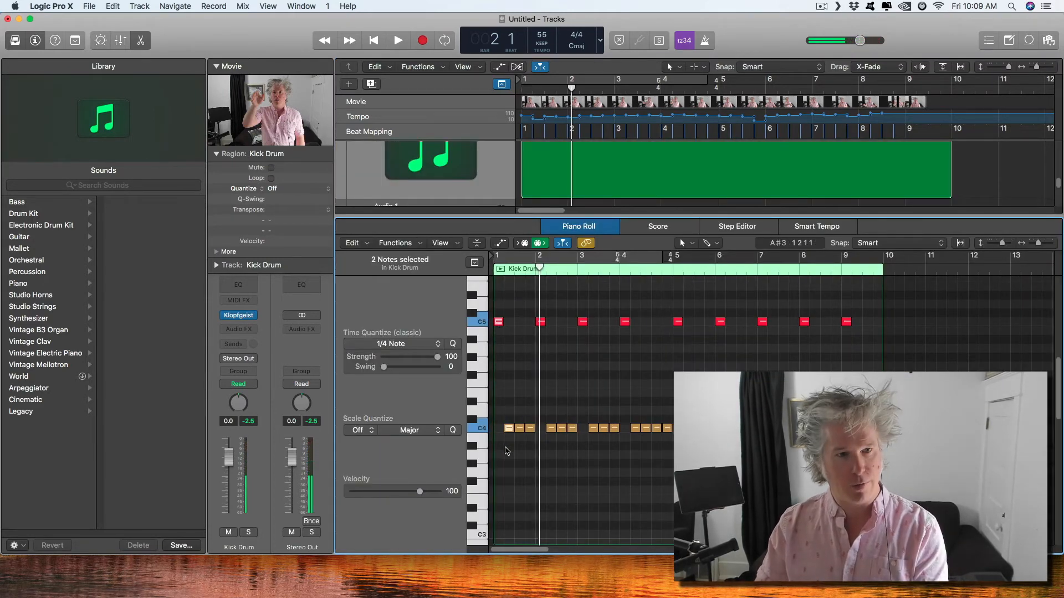
key("Delete")
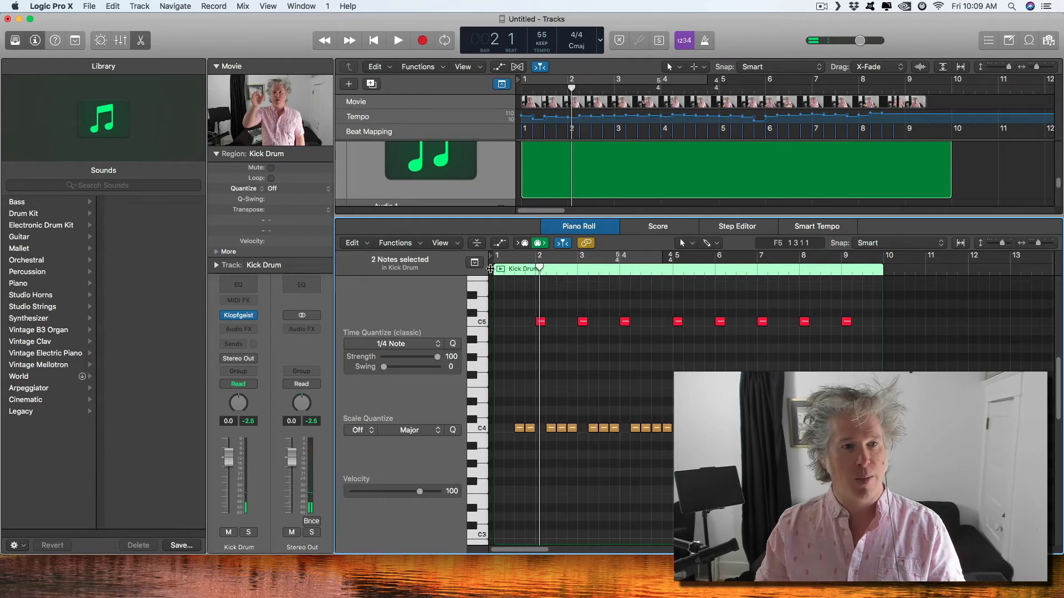
Examine the remaining click notes of bars 1 and 2 up close, and close the Piano Roll with the Kick Drum region selected.
key("Return")
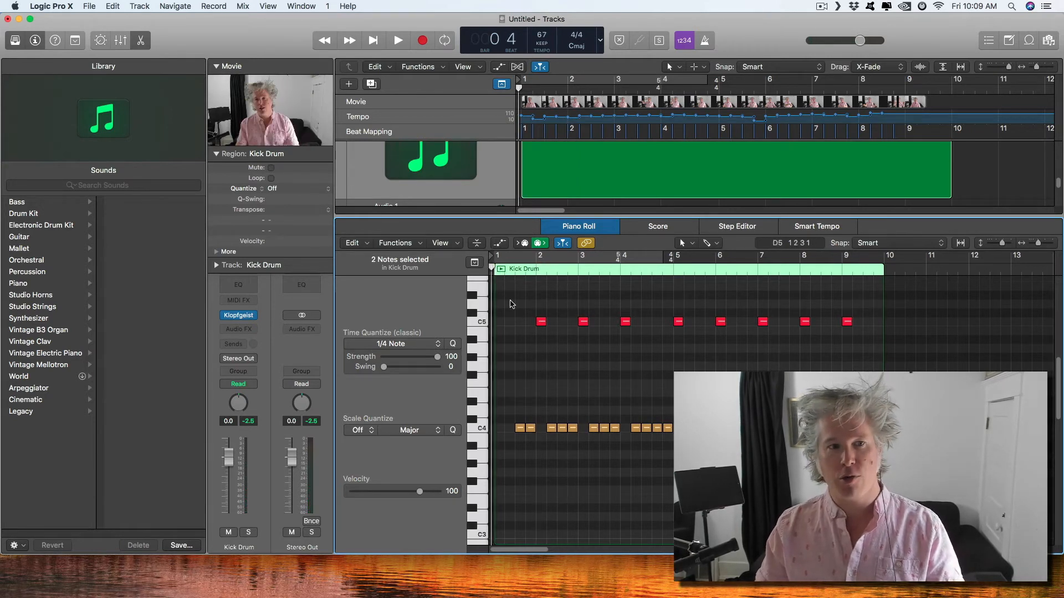
key("super+Right")
key("super+Right")
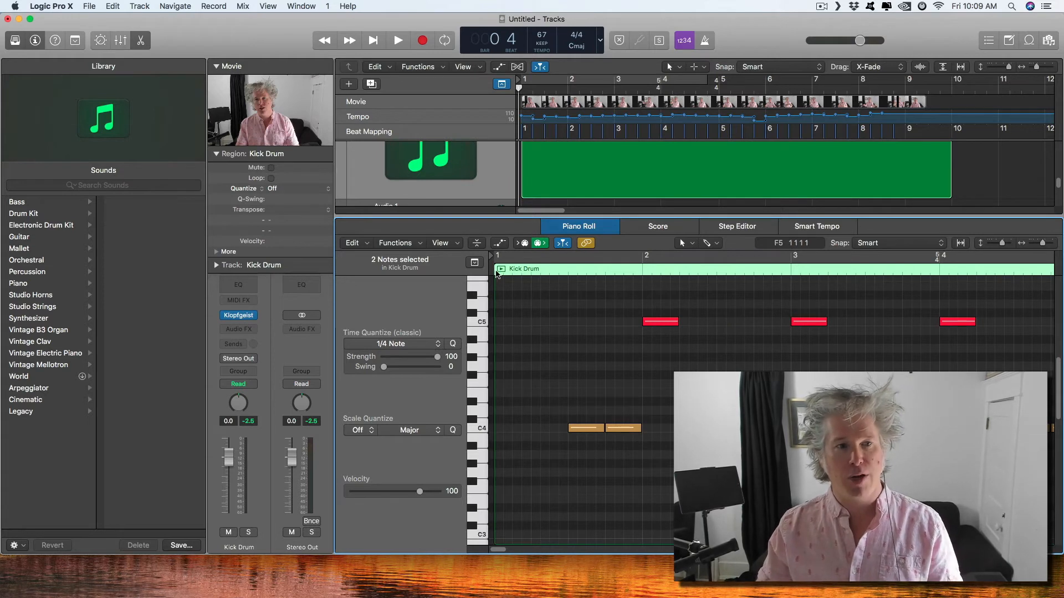
left_click_drag(571, 317, 912, 479)
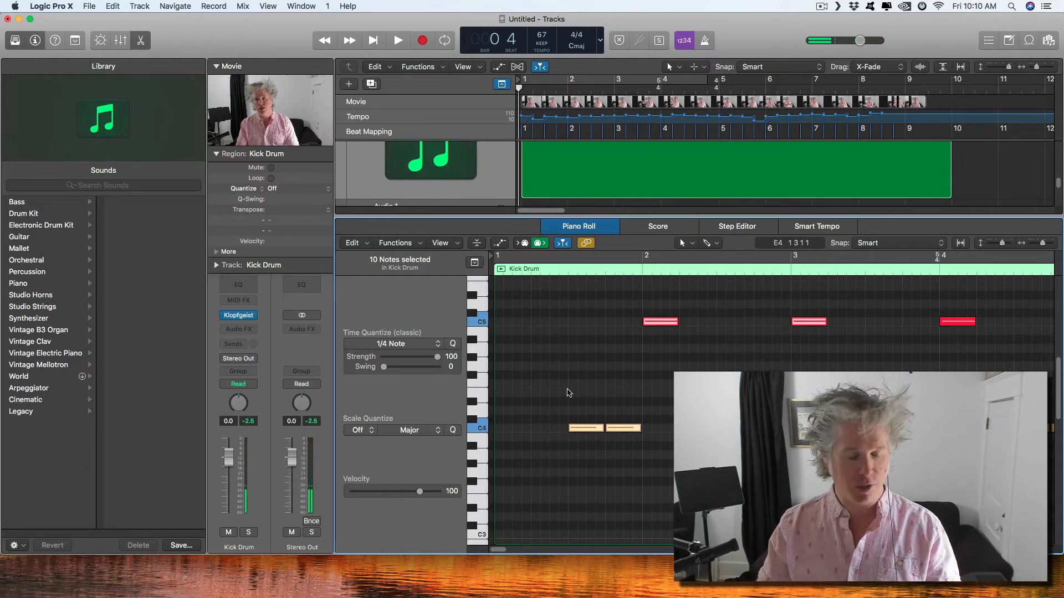
key("x")
key("x")
left_click(651, 451)
left_click(604, 326)
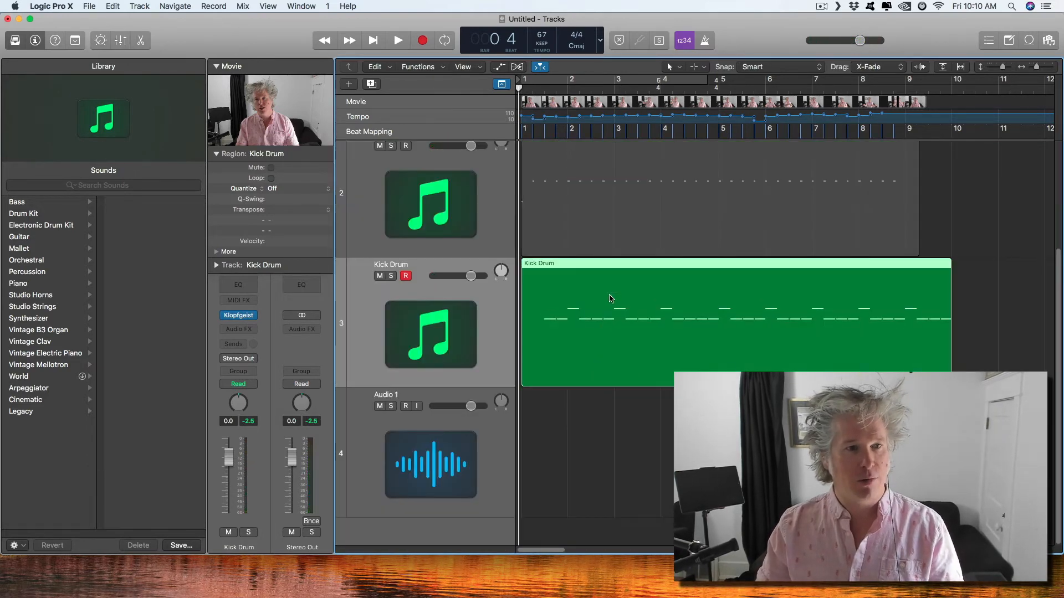
Solo the Kick Drum track and bounce it as a 24-bit, 48000 Hz Wave file over DemoCLICK.wav in the Lecture folder.
left_click(392, 276)
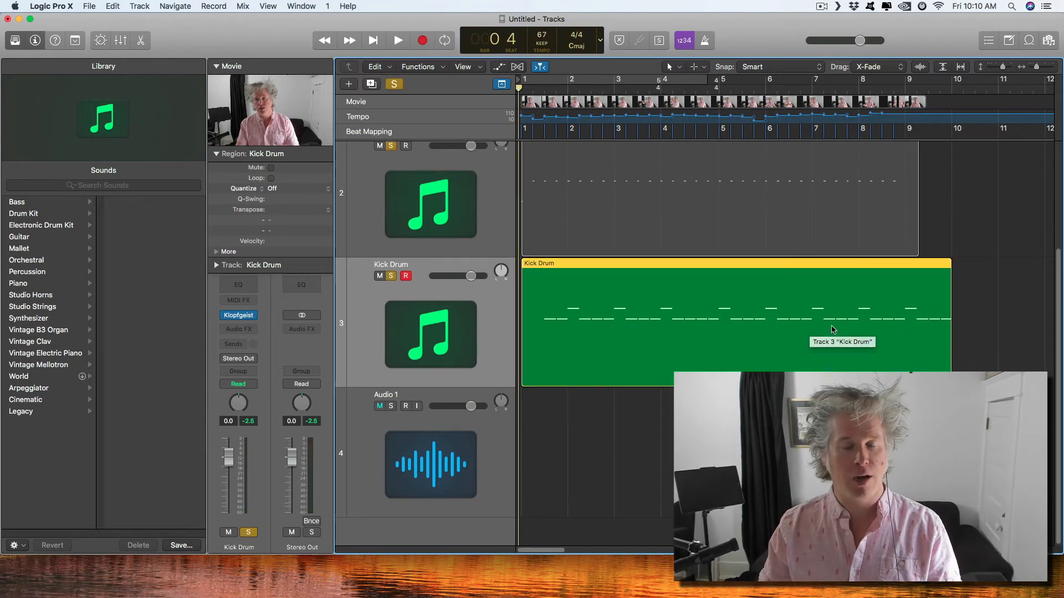
left_click(311, 522)
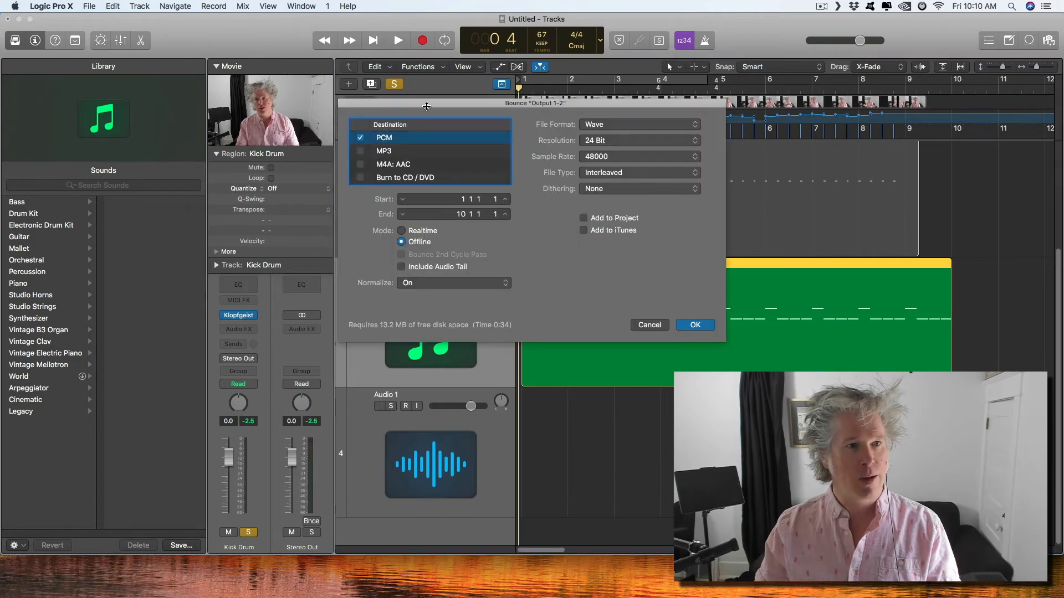
left_click(700, 326)
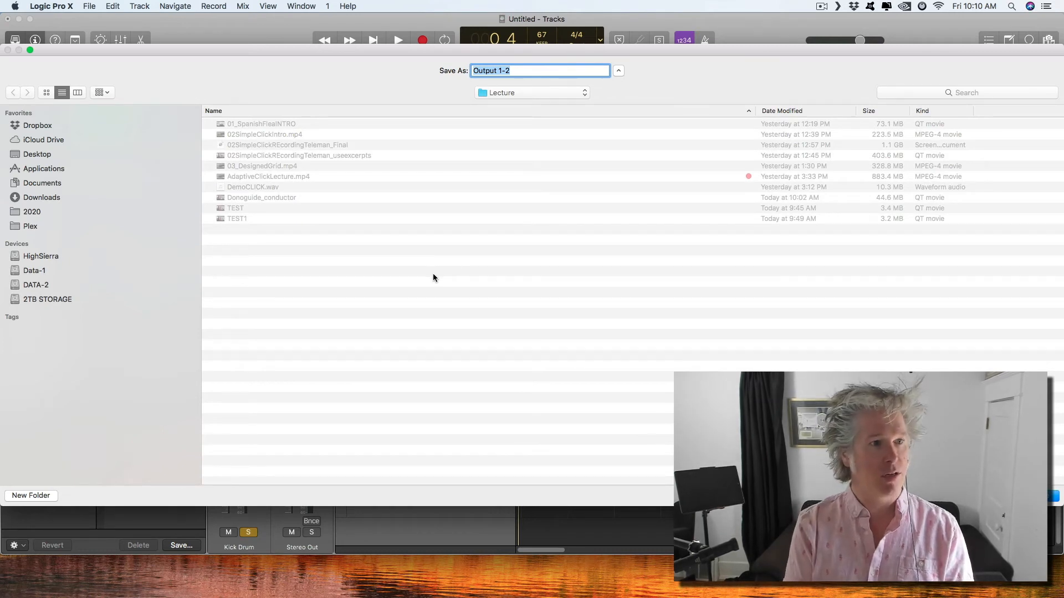
left_click(264, 187)
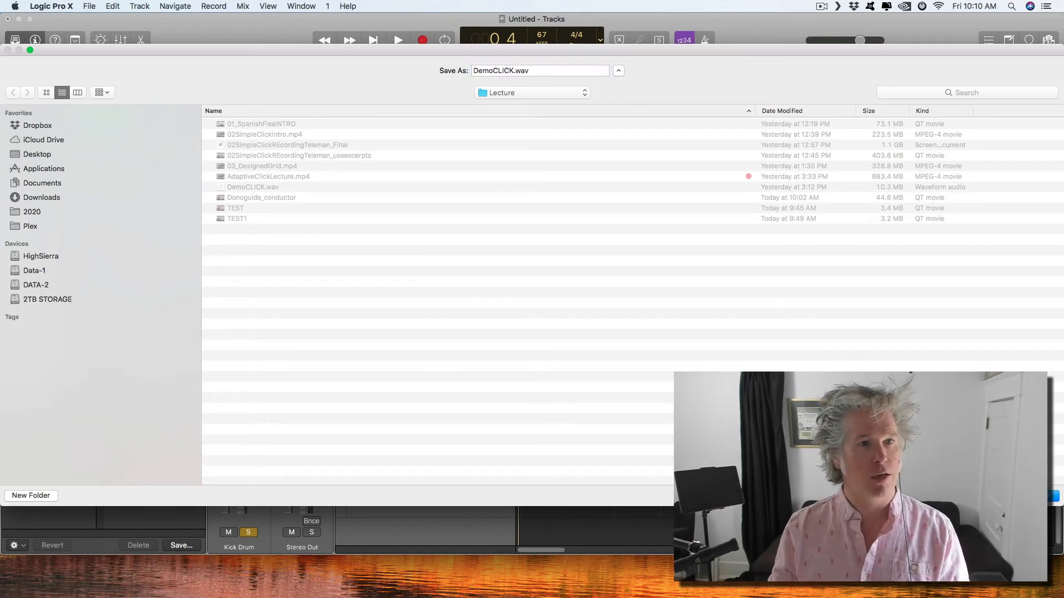
left_click(1037, 496)
left_click(611, 121)
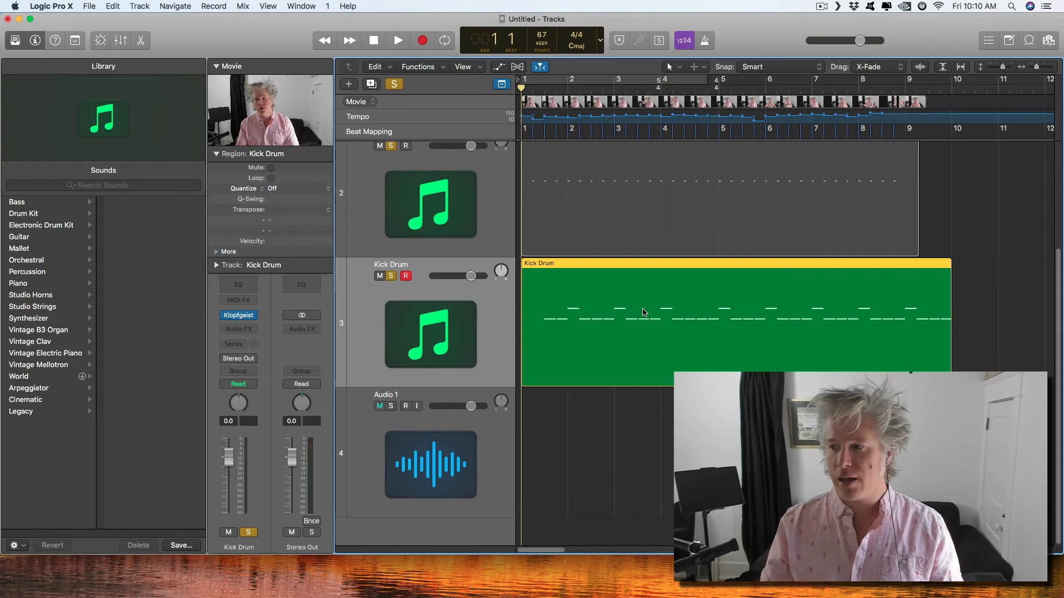
scroll(643, 312, "down", 5)
scroll(651, 314, "down", 10)
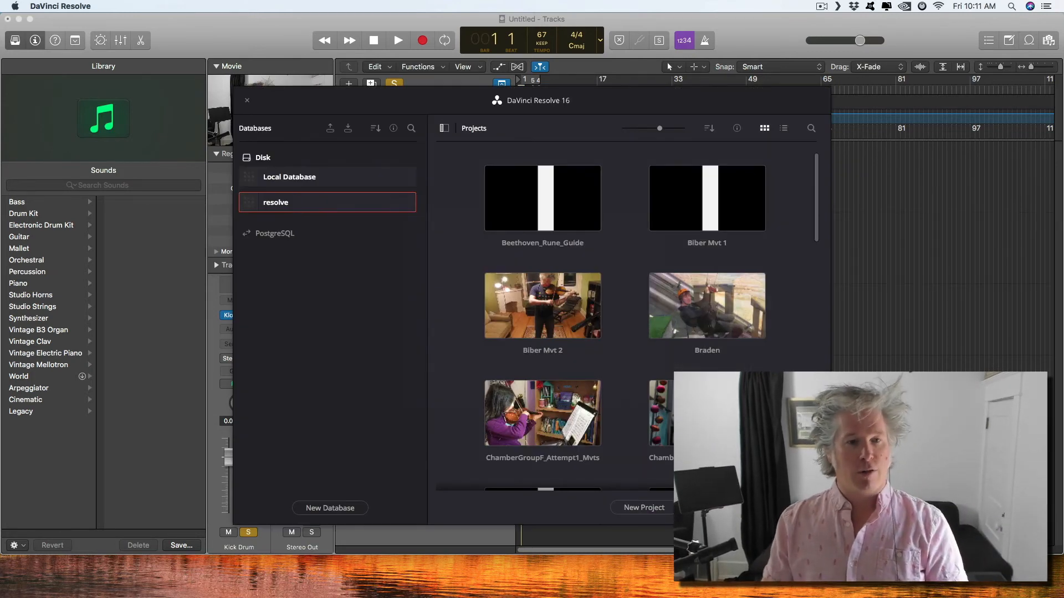
Create a new DaVinci Resolve project named DemoGuide and open its Edit page.
left_click(632, 510)
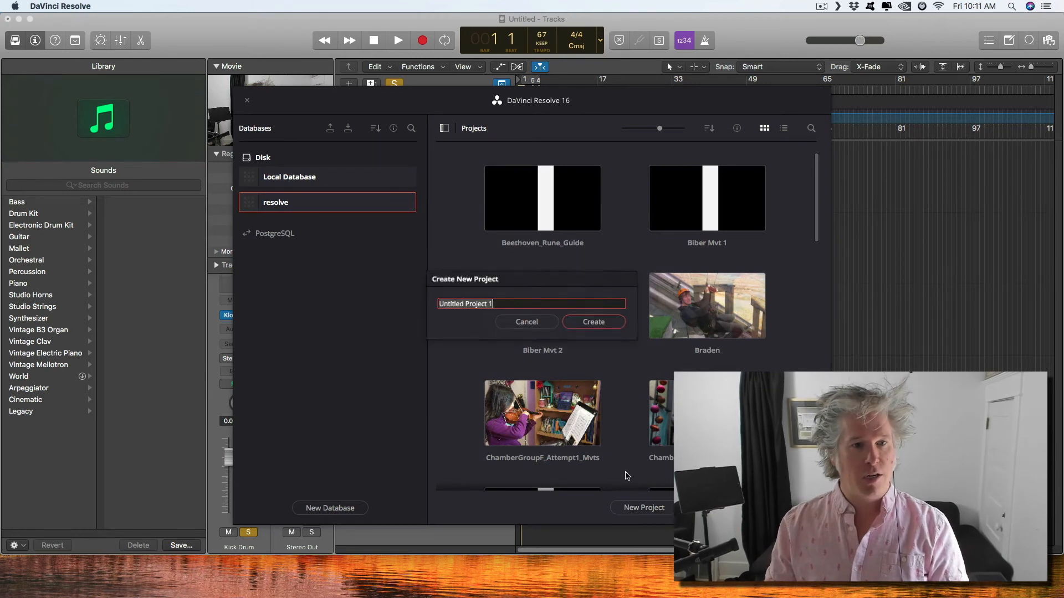
type("DemoGuide")
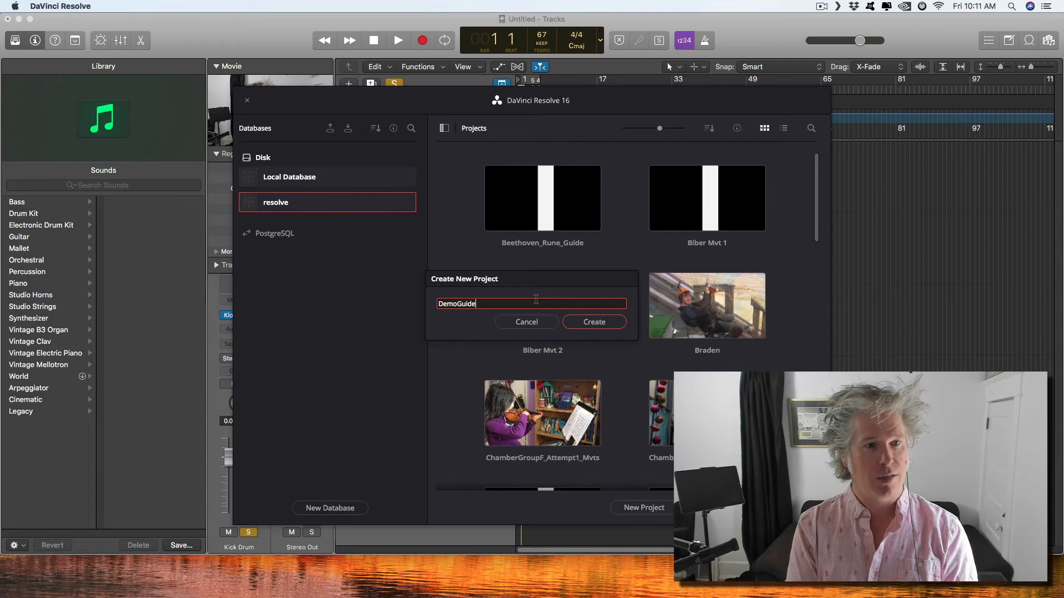
key("Return")
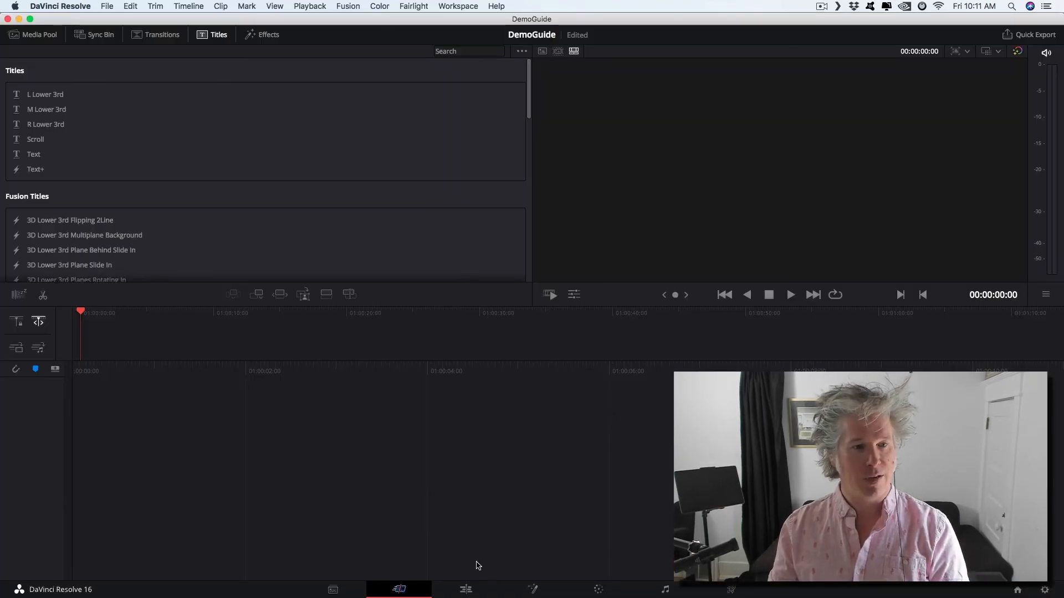
left_click(466, 590)
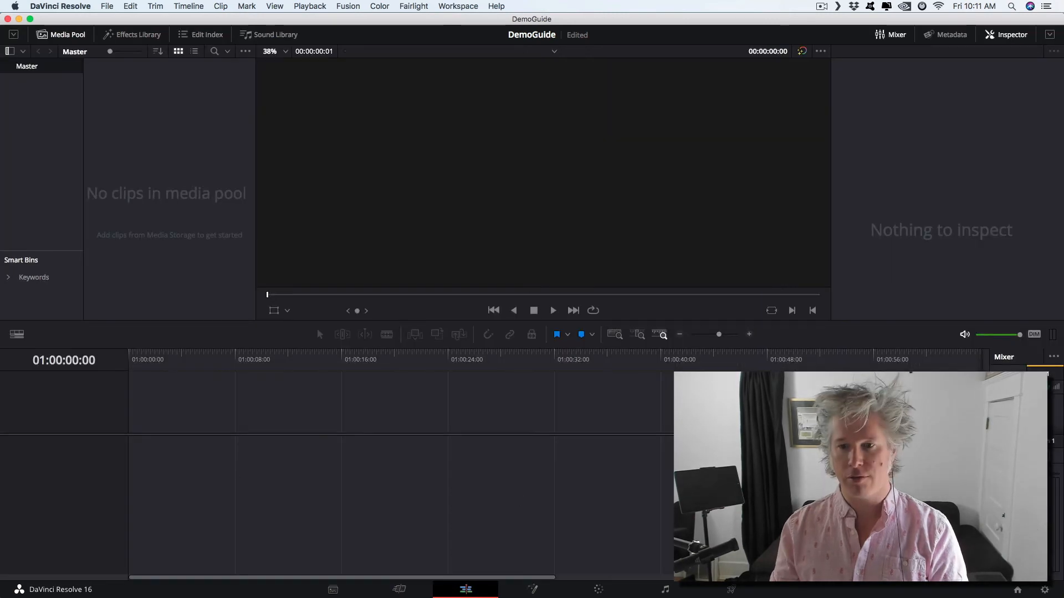
Add Donoguide_conductor.mov from Finder at the start of the timeline, changing the timeline frame rate and video format to match the clip.
key("super+Tab")
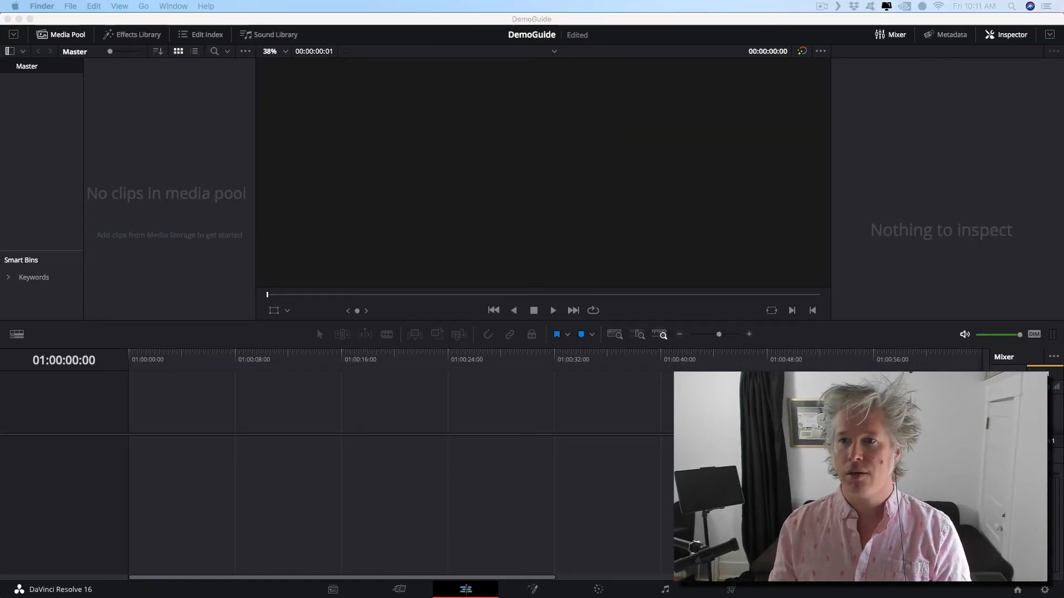
left_click_drag(1063, 221, 200, 419)
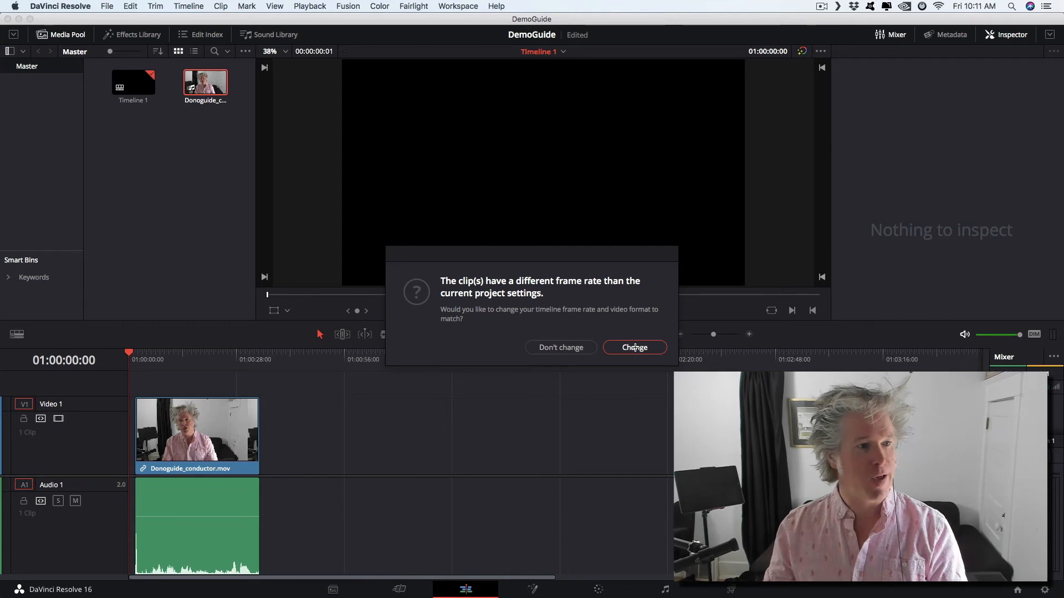
left_click(635, 348)
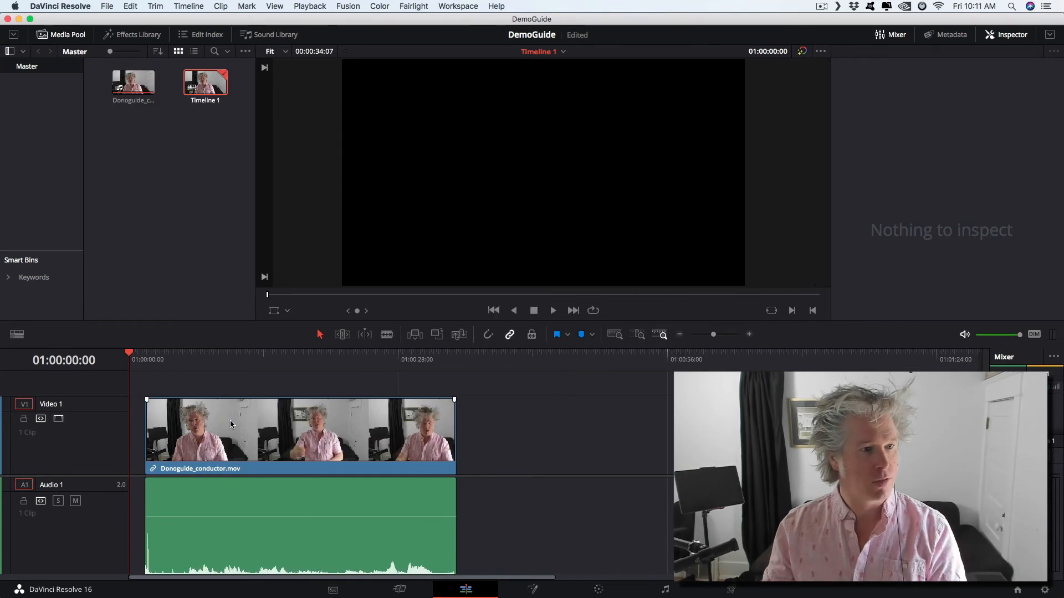
left_click(288, 422)
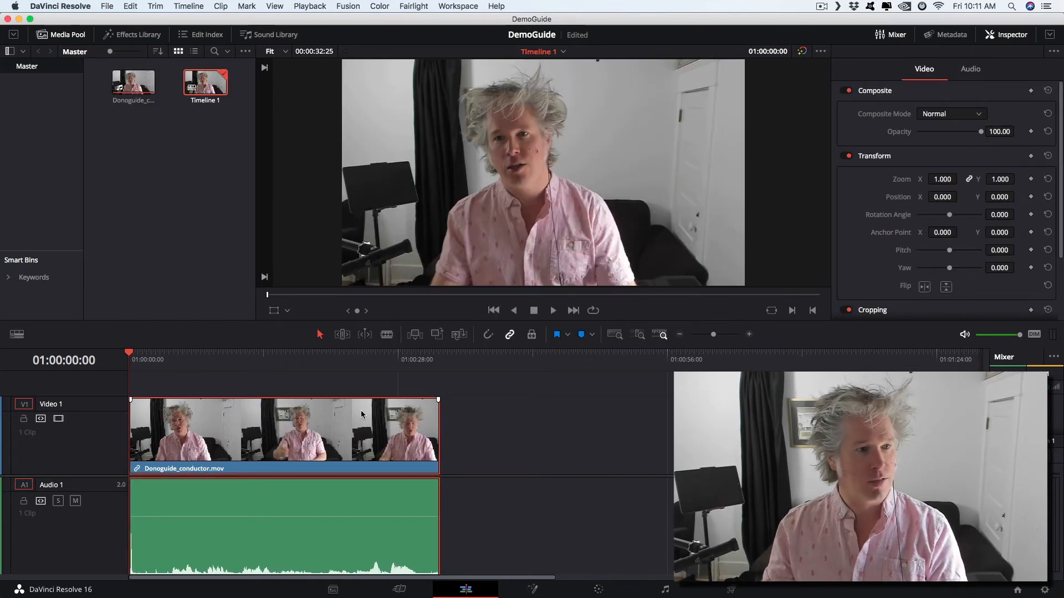
Mute the Audio 1 track and place DemoCLICK.wav from Finder at the start of a new audio track below it.
left_click_drag(352, 348, 347, 190)
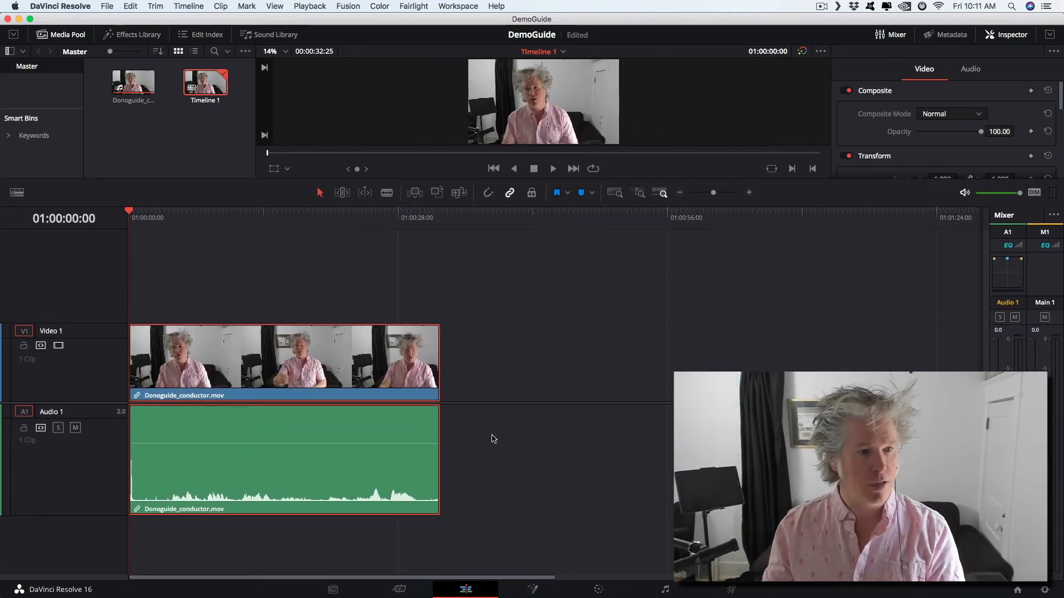
left_click(75, 428)
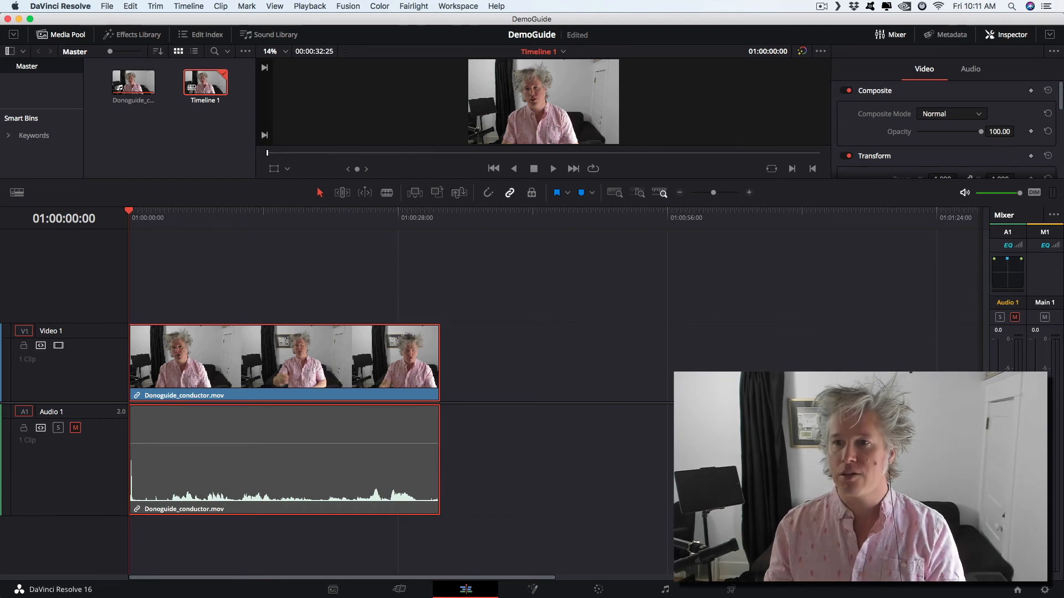
left_click_drag(764, 349, 370, 550)
left_click_drag(498, 538, 205, 548)
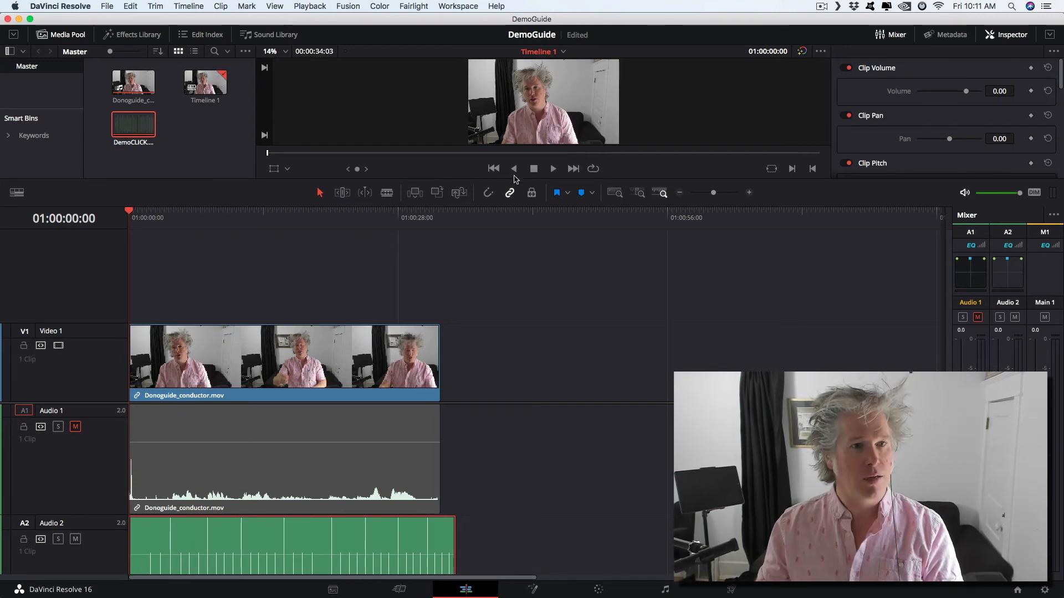
Enlarge the viewer and play the timeline from the start to check the clicks against the conducting.
left_click_drag(446, 178, 446, 361)
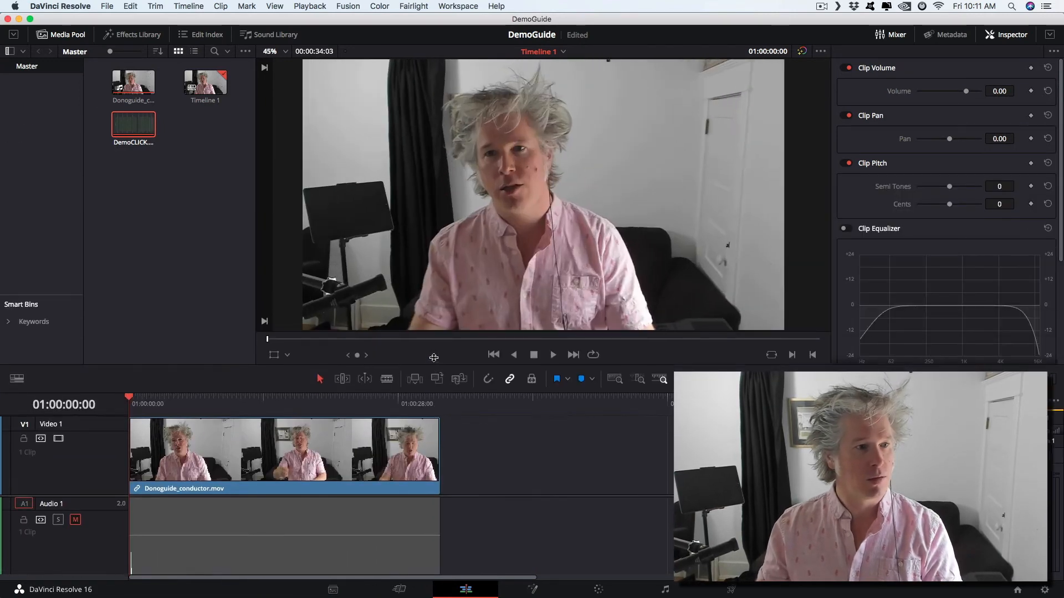
key("space")
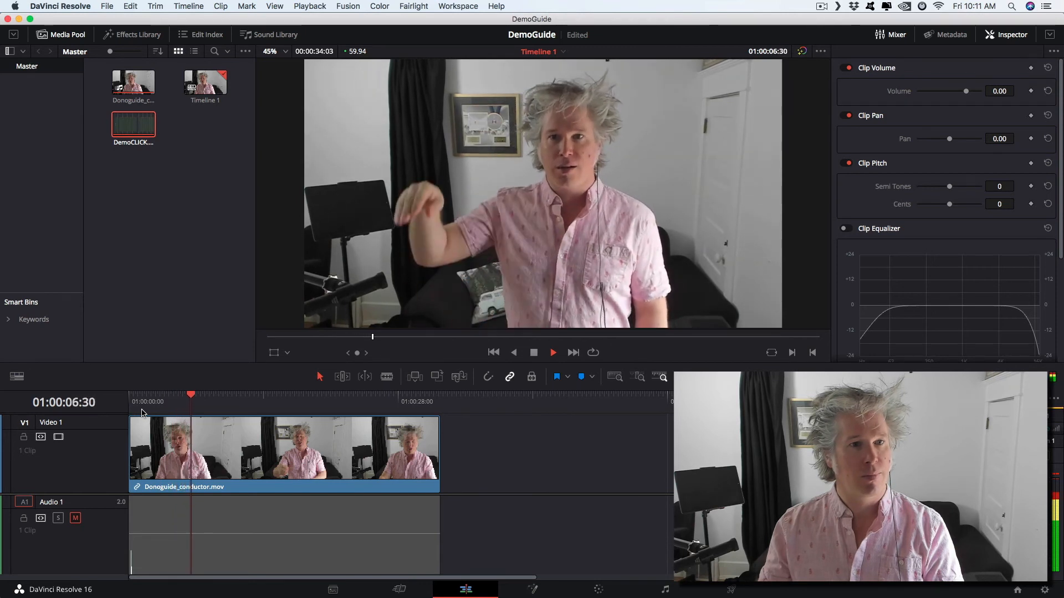
key("space")
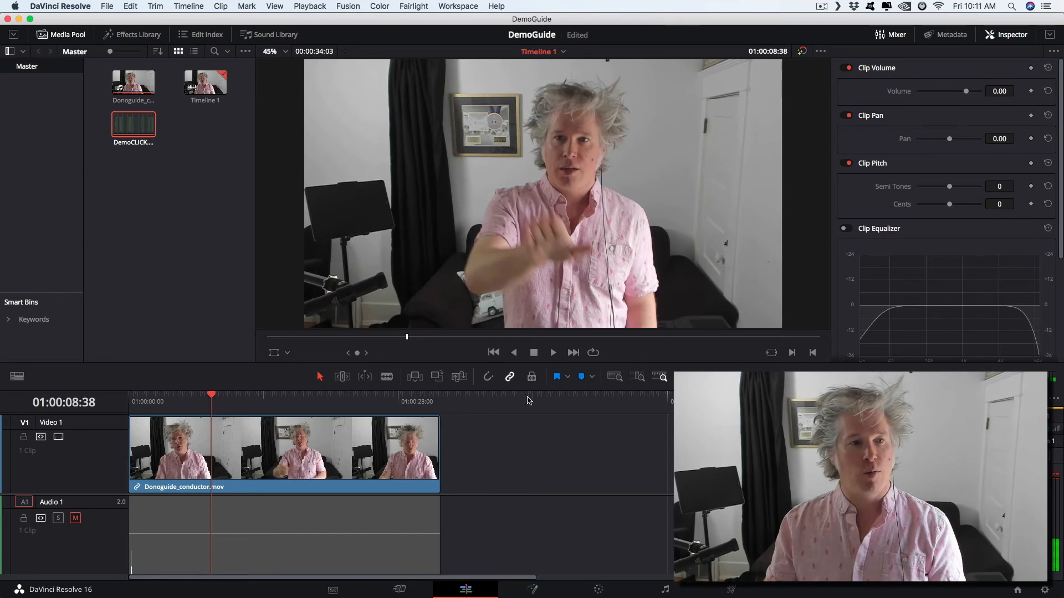
Shrink the viewer and move all the timeline clips together to start about 35 seconds into the timeline.
left_click(509, 397)
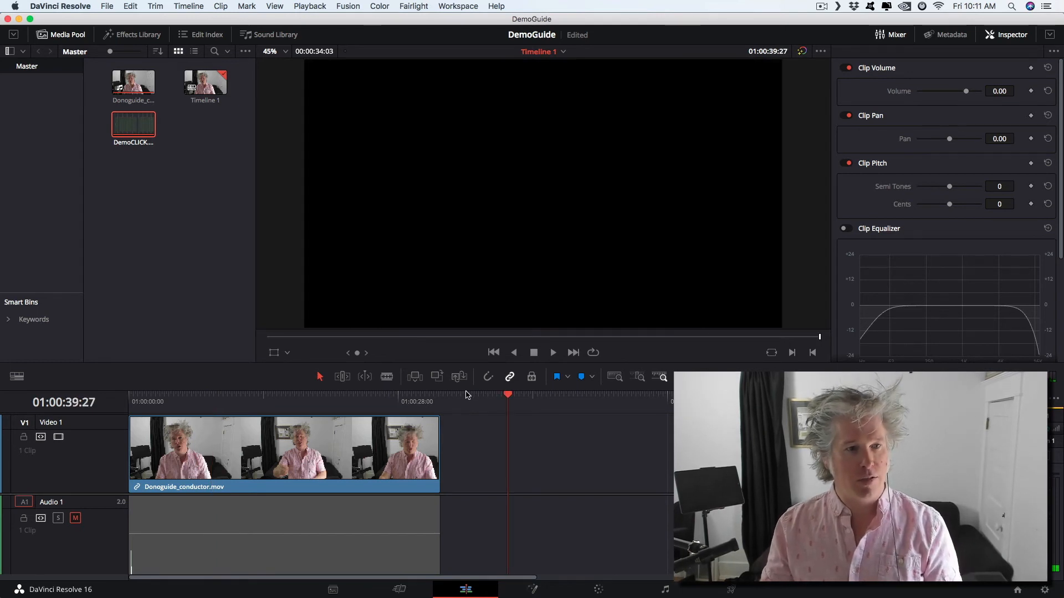
left_click_drag(467, 386, 467, 242)
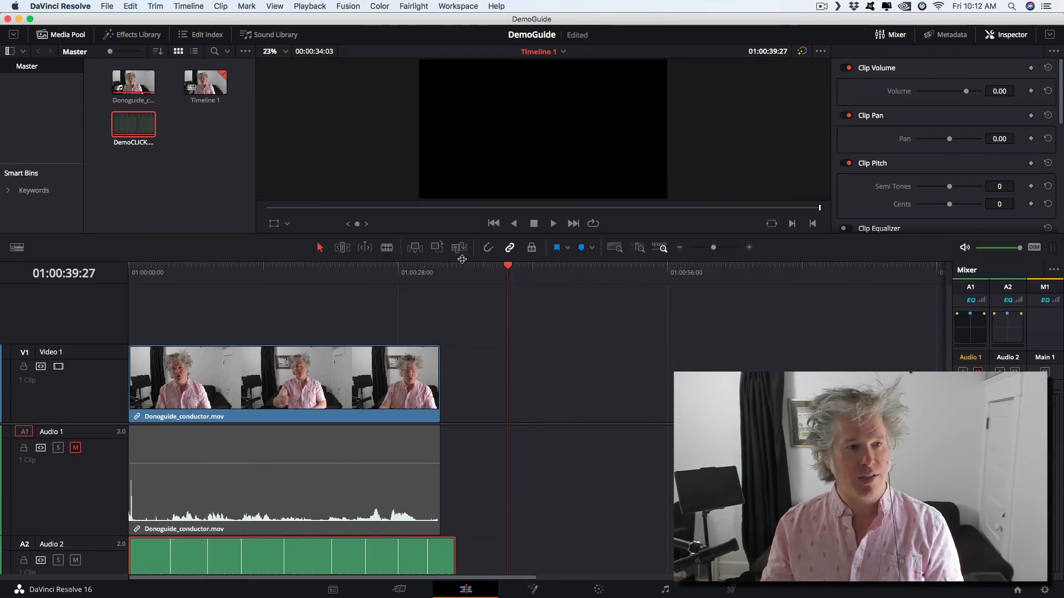
left_click_drag(543, 353, 353, 563)
scroll(353, 512, "down", 2)
scroll(352, 509, "down", 4)
scroll(352, 510, "up", 4)
left_click_drag(197, 374, 505, 375)
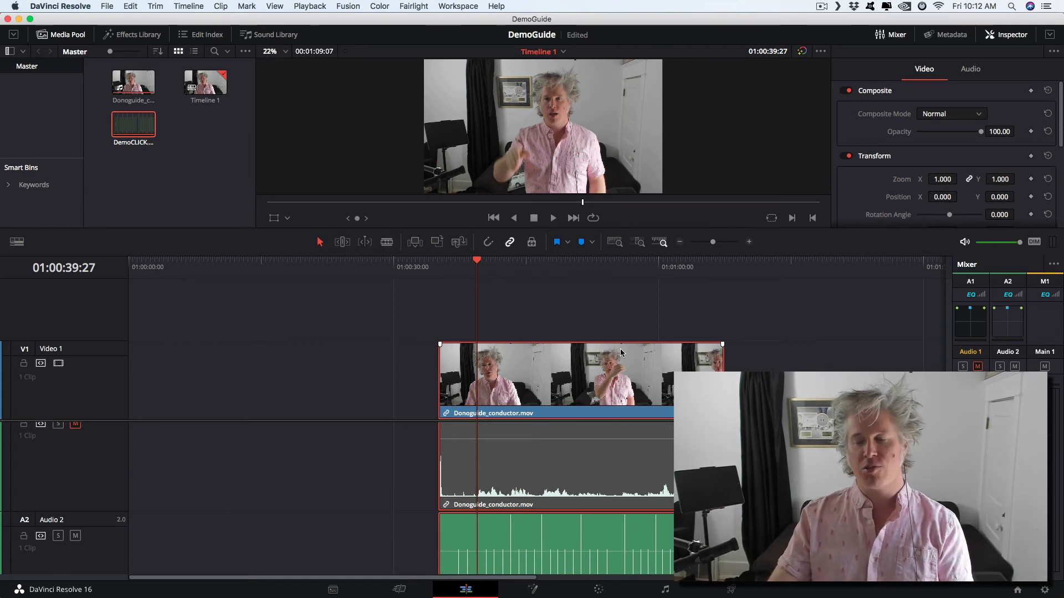
Switch to QuickTime Player and open a new movie recording.
mouse_move(907, 596)
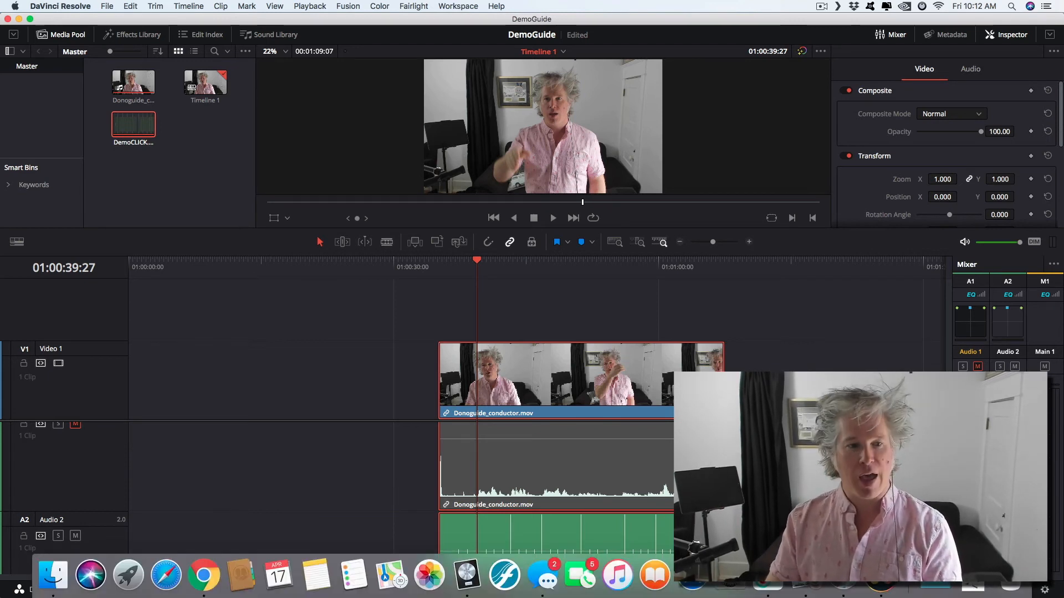
left_click(906, 595)
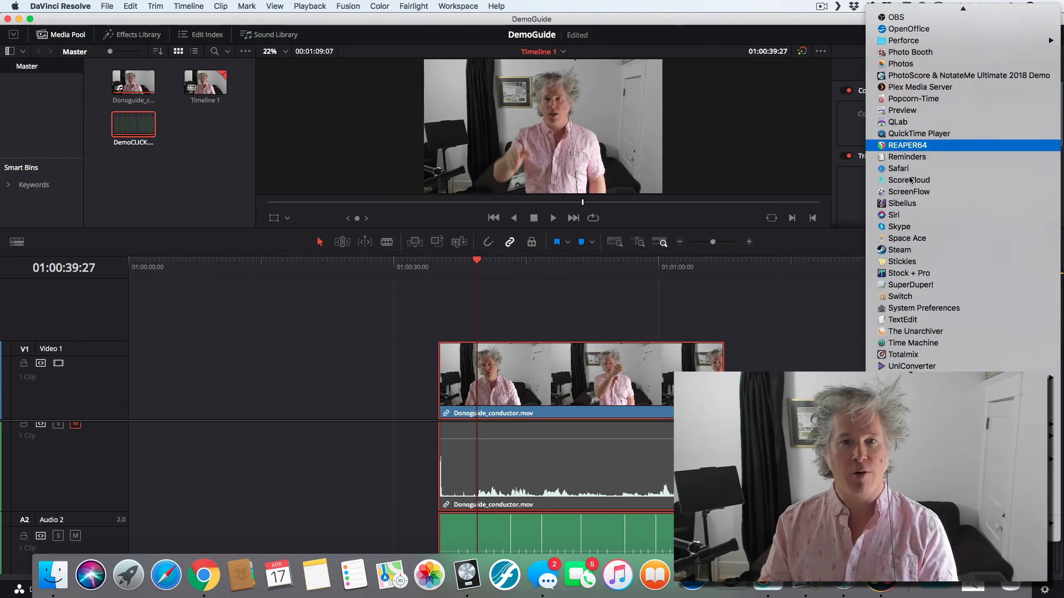
left_click(898, 133)
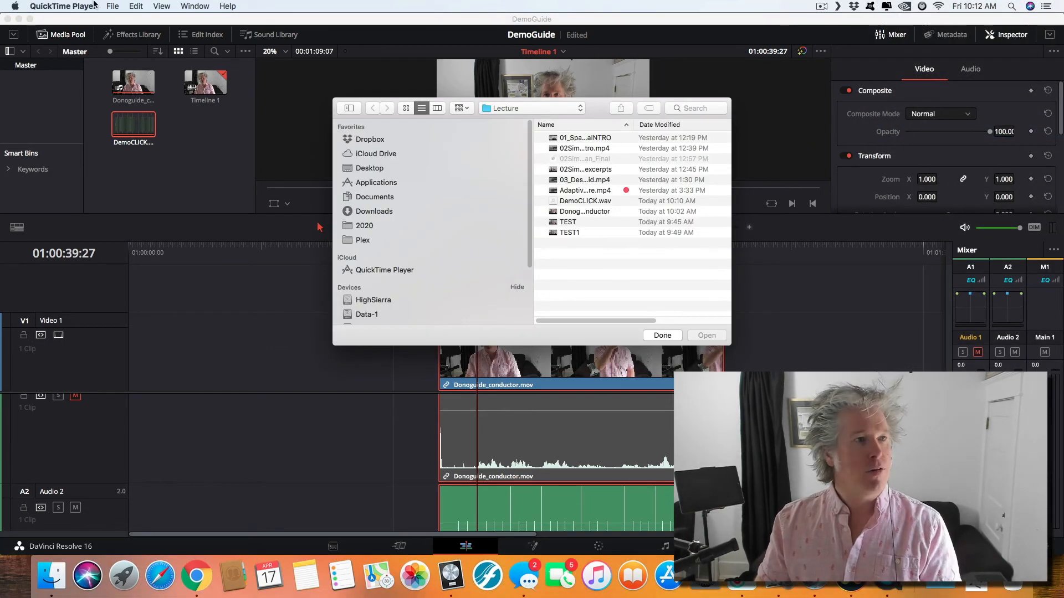
left_click(99, 6)
mouse_move(112, 7)
left_click(118, 20)
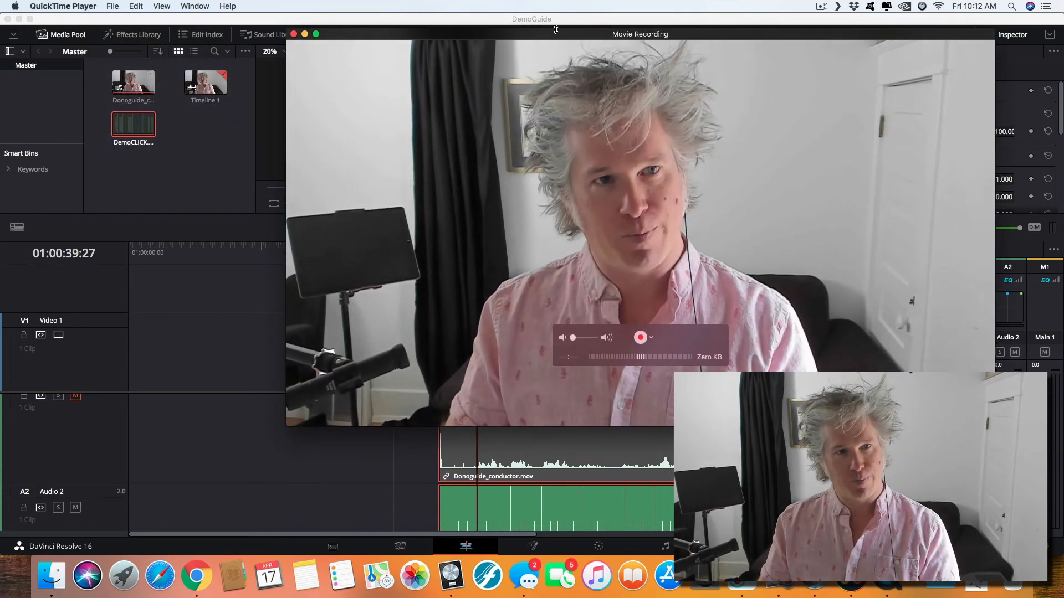
Move the recording window aside and record a webcam greeting of about 30 seconds.
left_click_drag(556, 29, 438, 36)
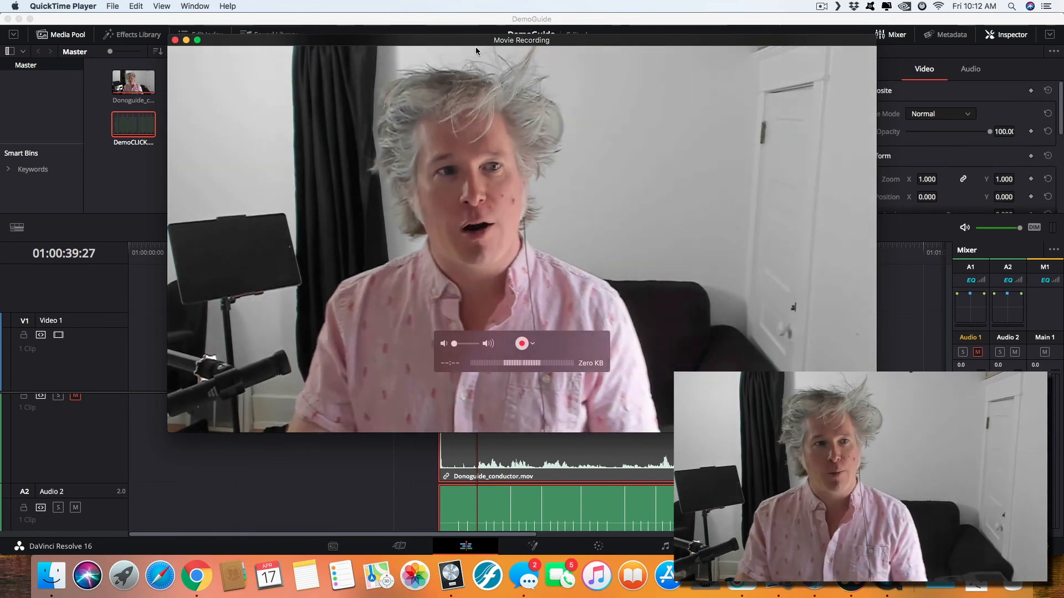
left_click(523, 346)
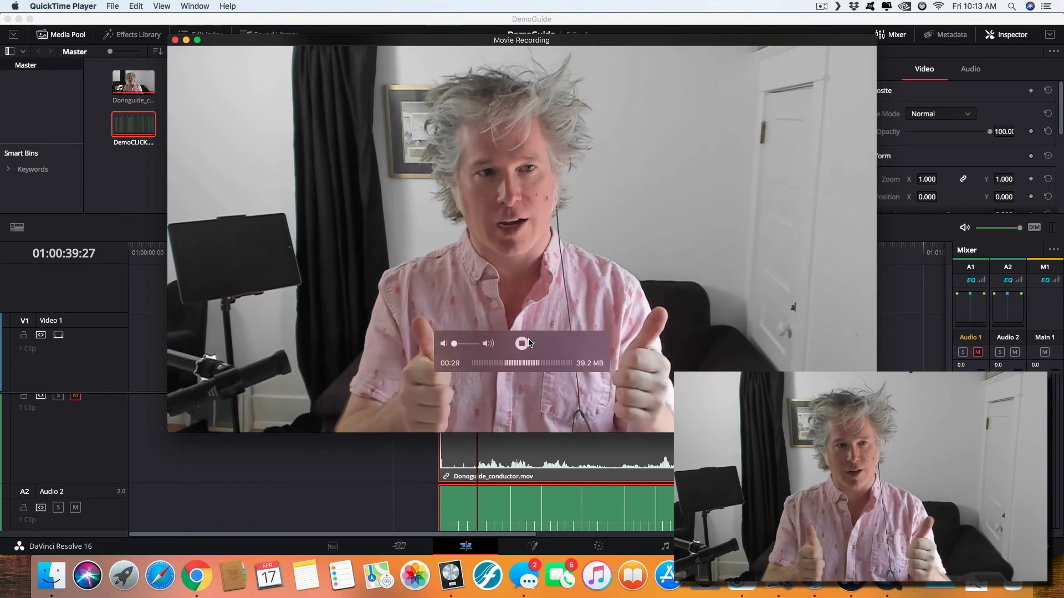
left_click(522, 344)
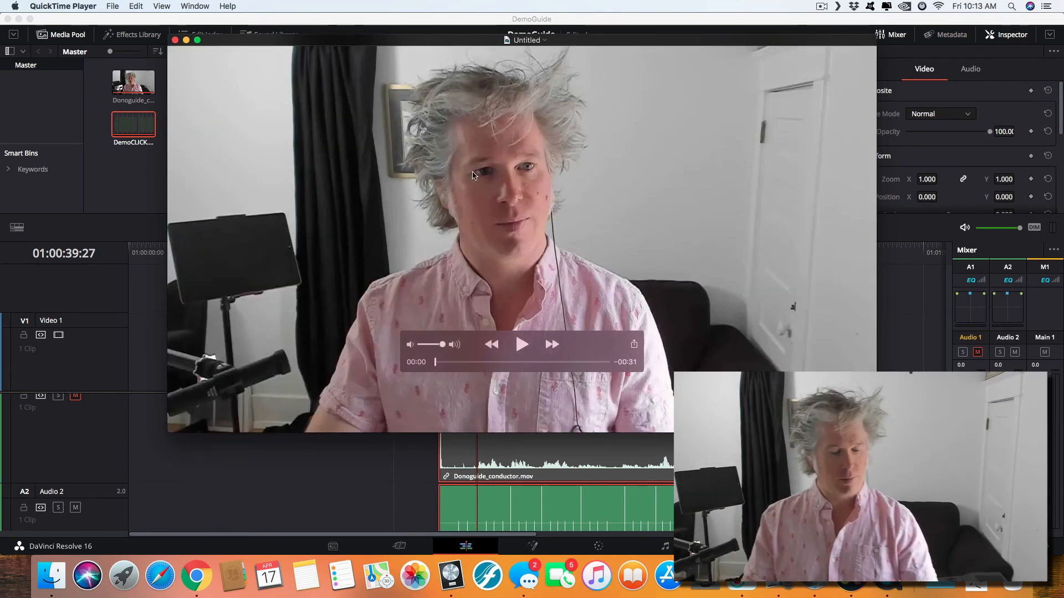
Save the recording as DonoGREETING in the Lecture folder, close it and quit QuickTime Player.
key("super+s")
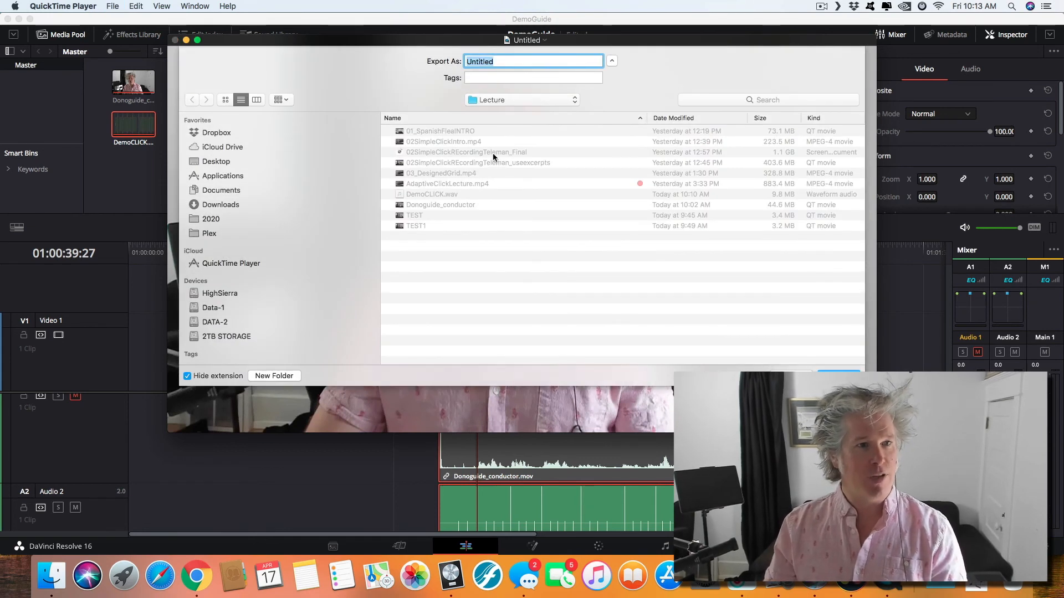
type("DonoGREETING")
key("Return")
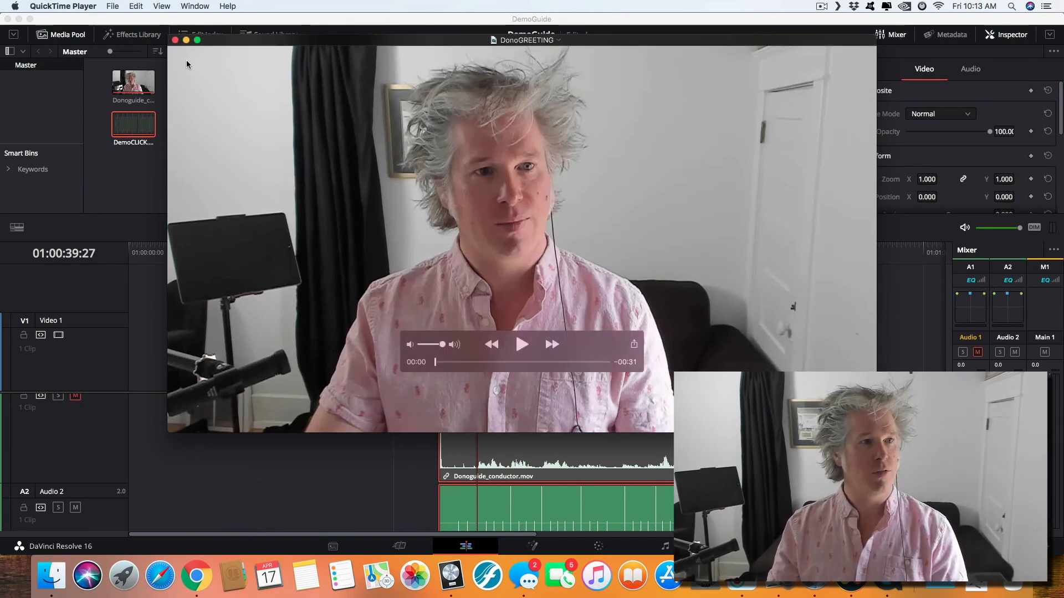
left_click(174, 40)
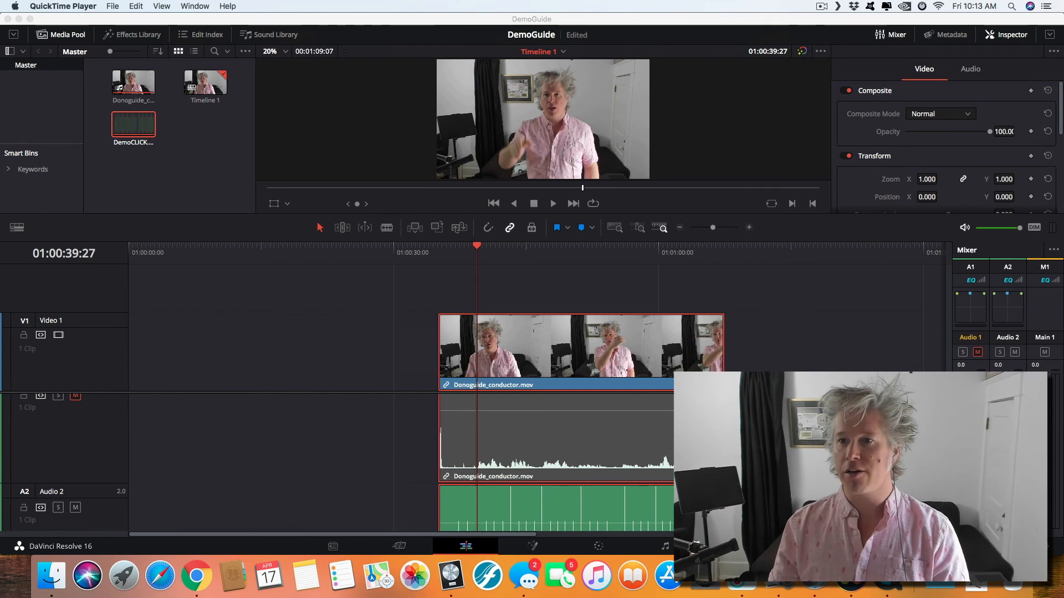
key("super+q")
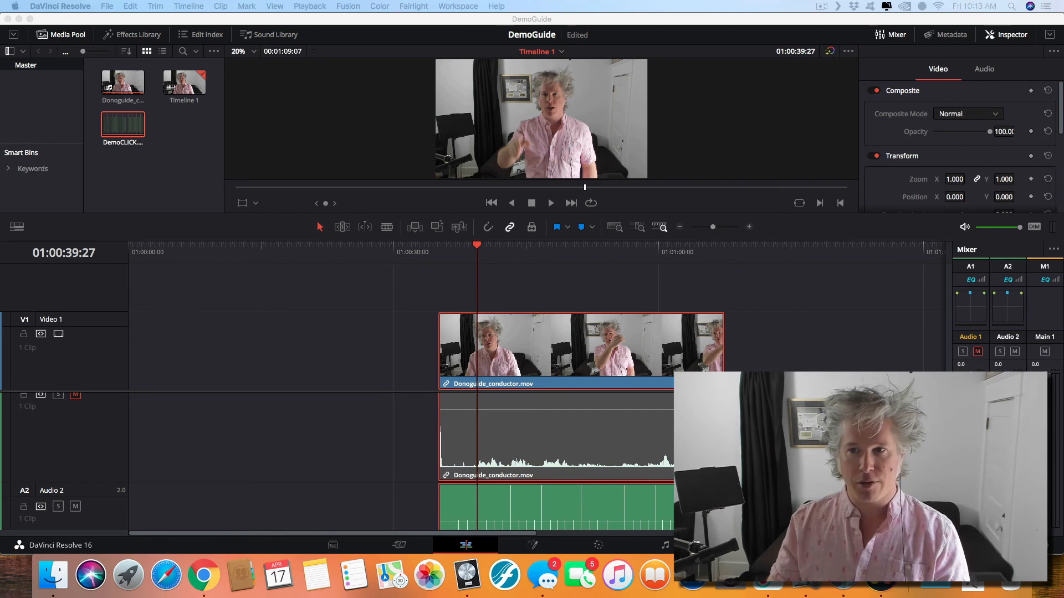
Add DonoGREETING.mov from Finder at the start of the timeline, ahead of the conductor clip, and play part of it.
left_click_drag(74, 409, 137, 347)
left_click_drag(191, 344, 184, 345)
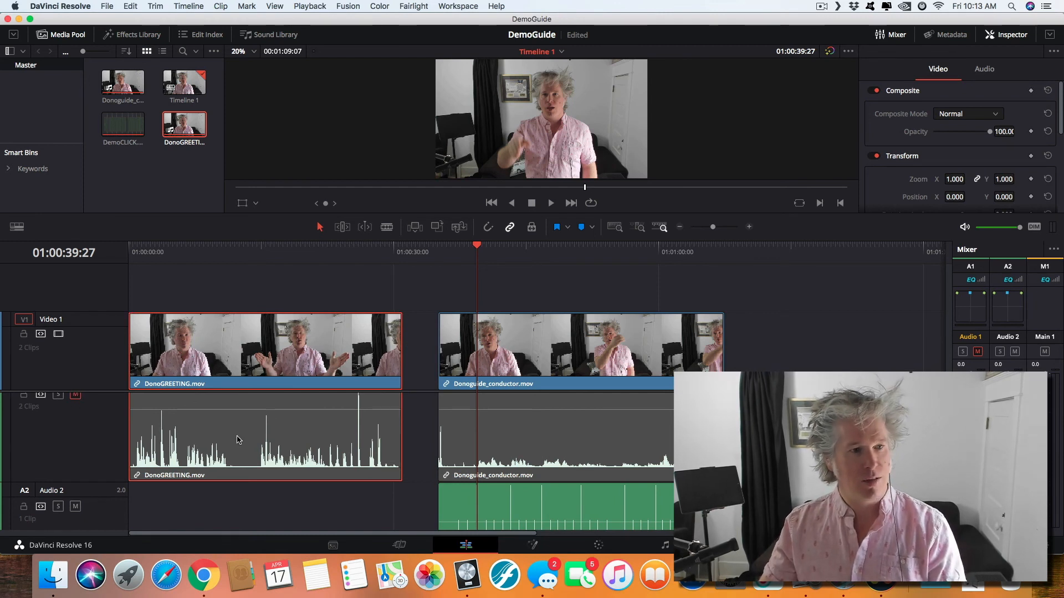
left_click(203, 251)
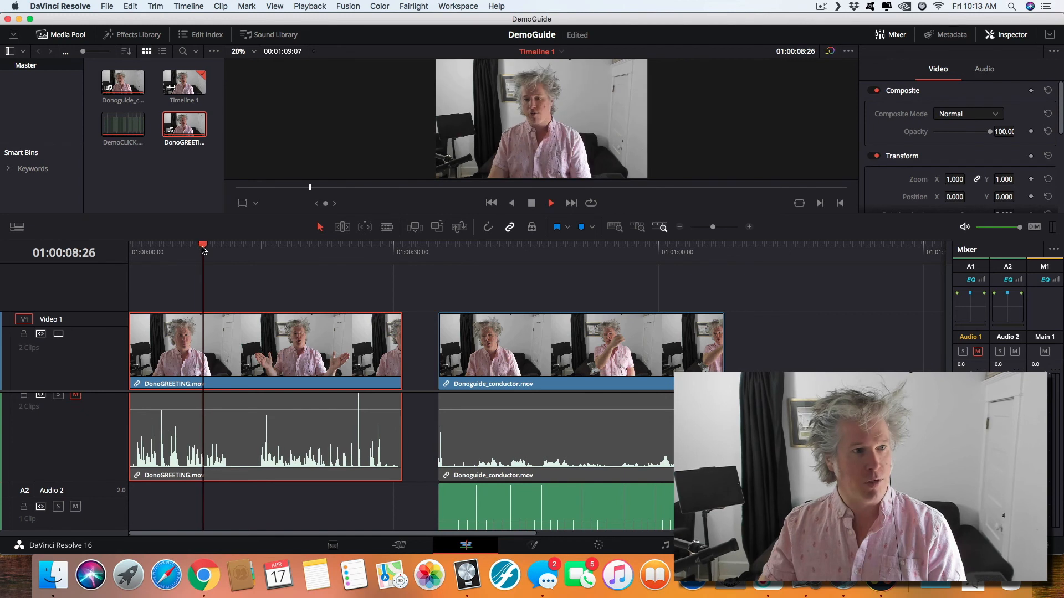
Move the DonoGREETING clip to a video track above Video 1 with its sound on Audio 2, and play it to check the sound.
left_click_drag(176, 340, 175, 306)
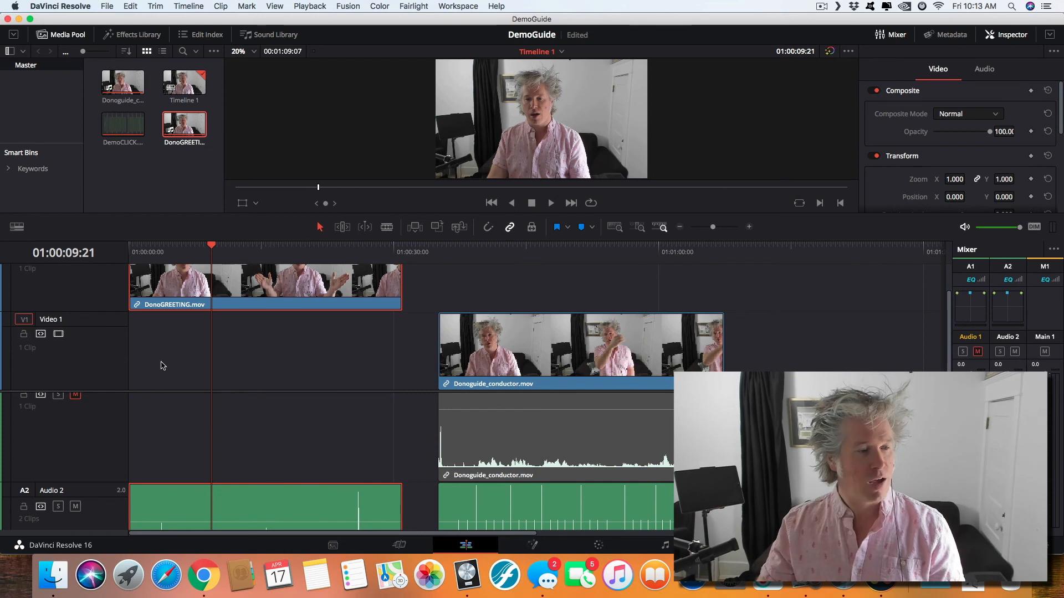
scroll(148, 357, "up", 3)
scroll(152, 349, "down", 3)
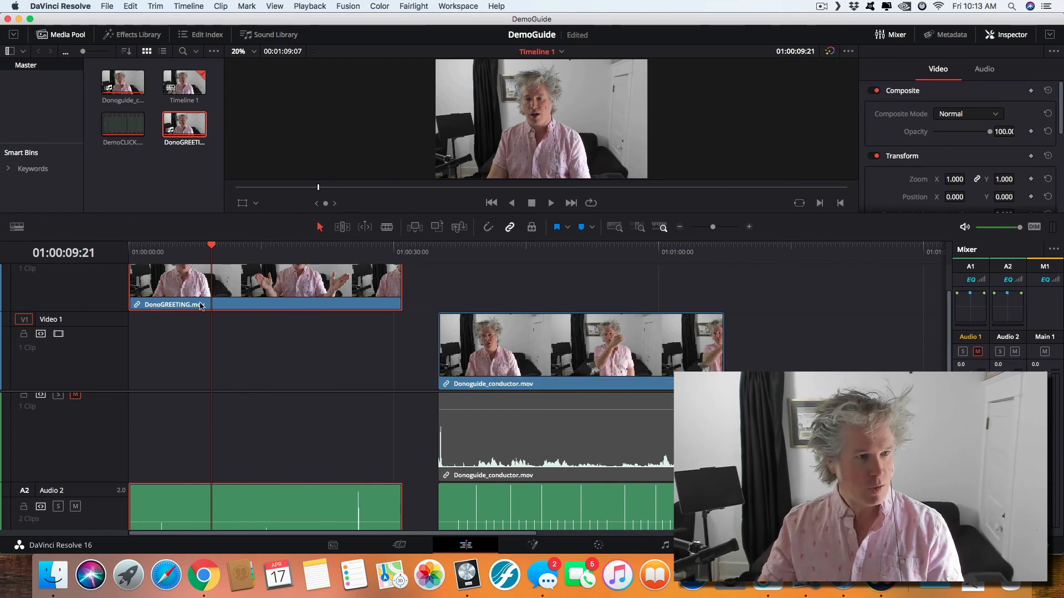
left_click(143, 249)
key("space")
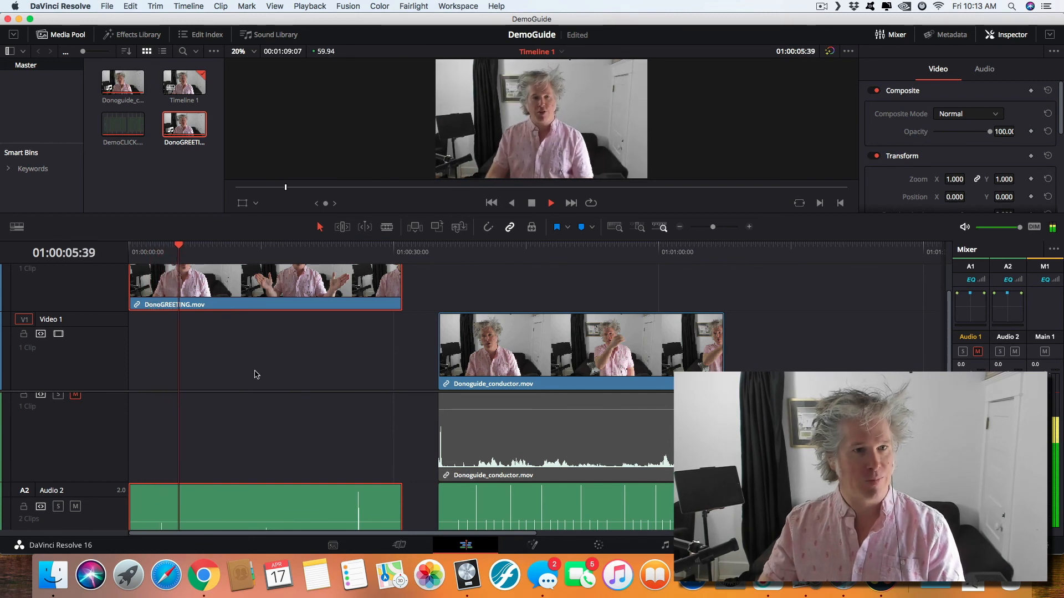
key("space")
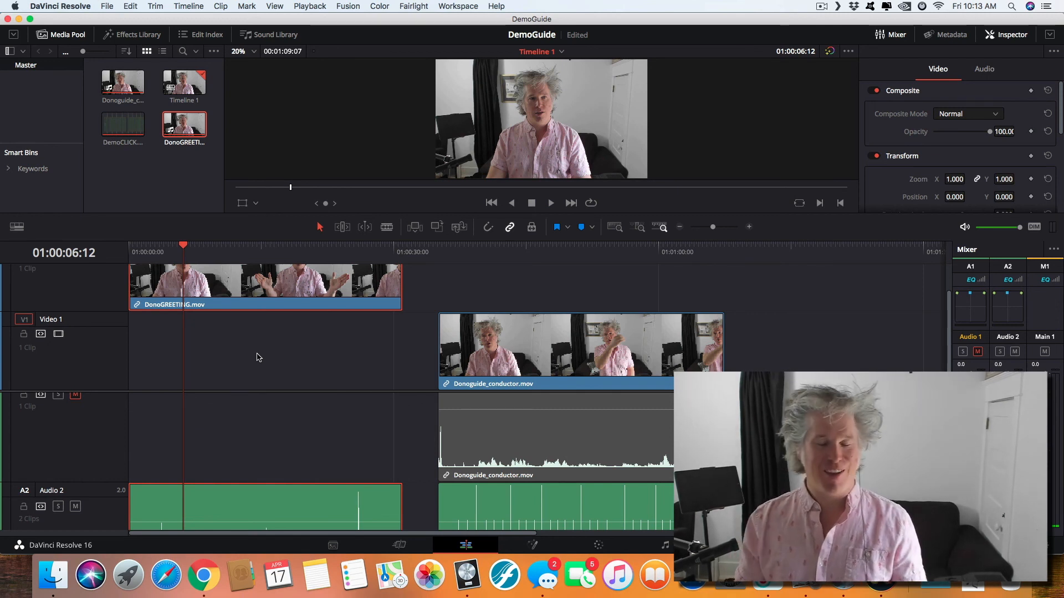
Go to the loud peak near 01:00:26 in the DonoGREETING clip and unlink the clip's audio from its video.
left_click(361, 247)
scroll(504, 288, "up", 10)
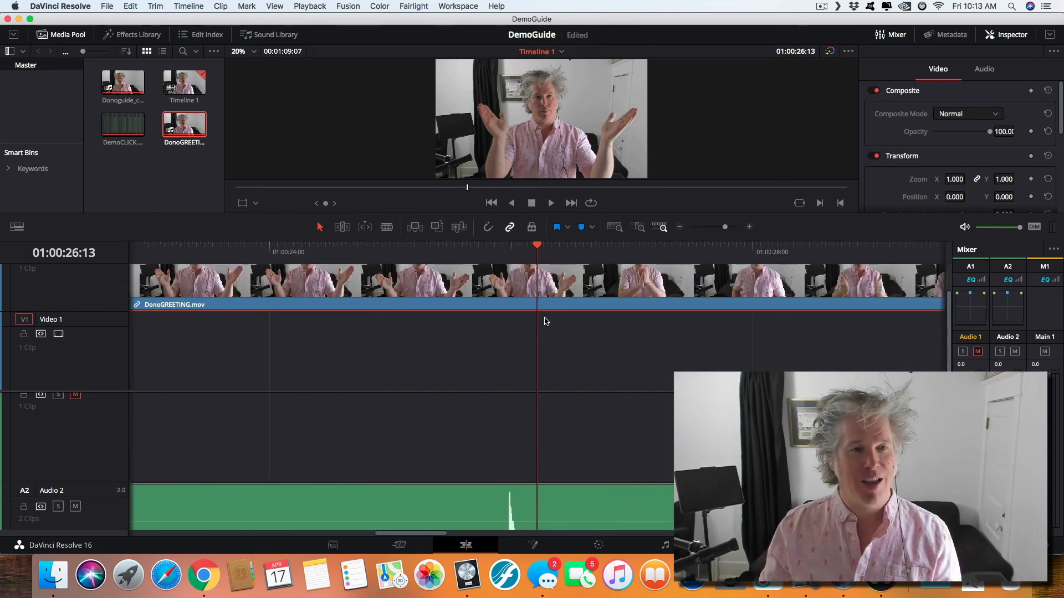
scroll(546, 322, "down", 3)
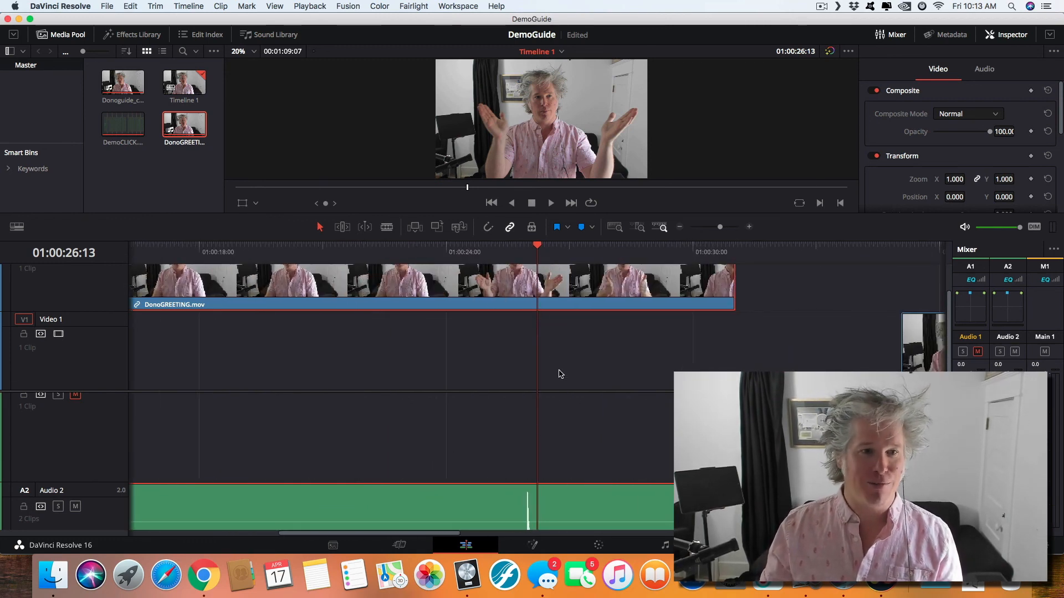
scroll(487, 468, "up", 1)
scroll(486, 469, "down", 2)
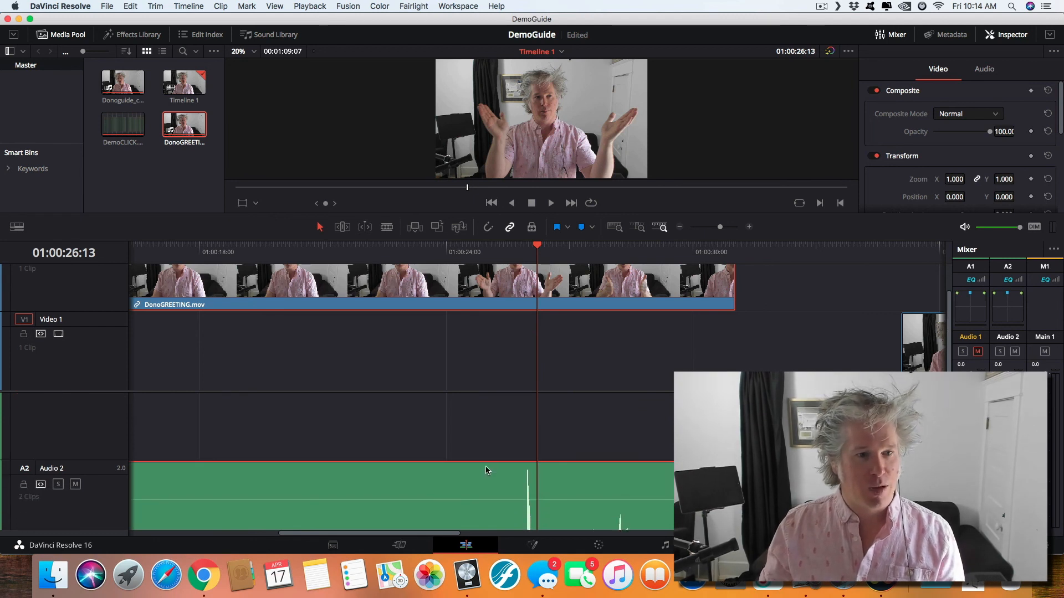
scroll(486, 471, "down", 2)
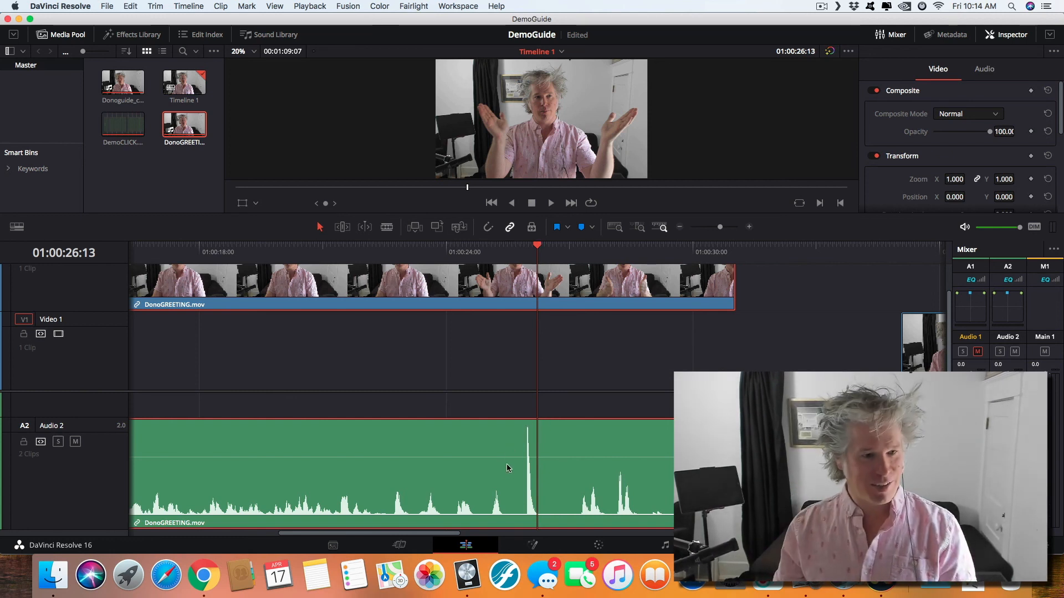
left_click(733, 343)
left_click(669, 284)
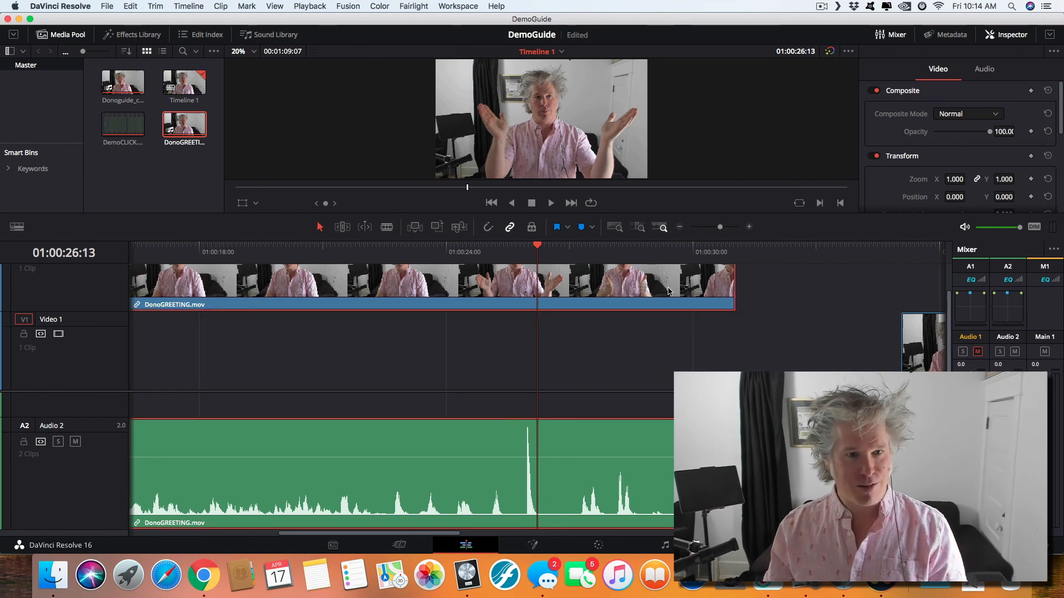
right_click(585, 437)
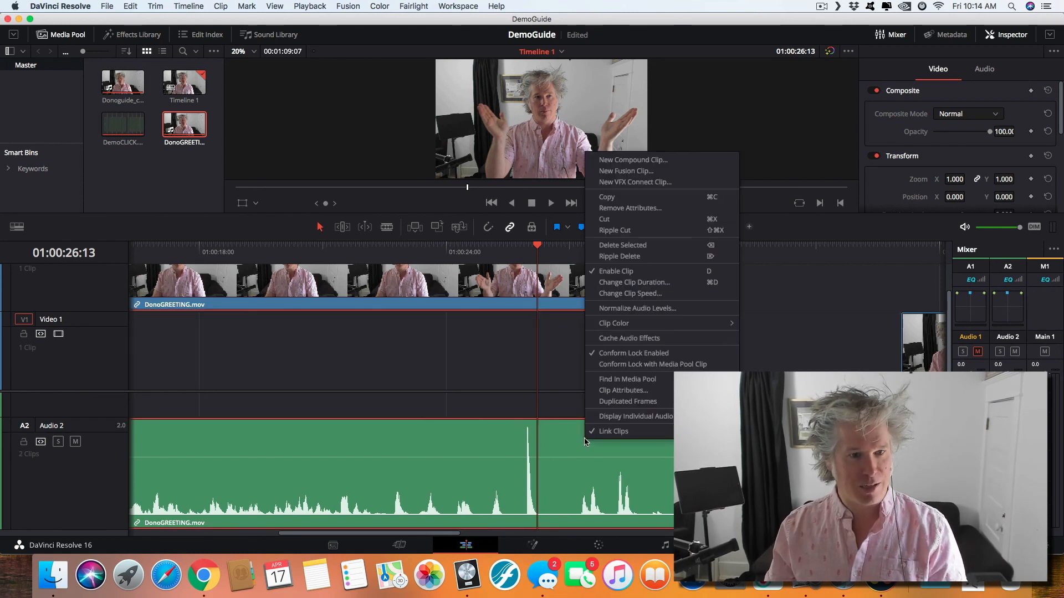
left_click(620, 433)
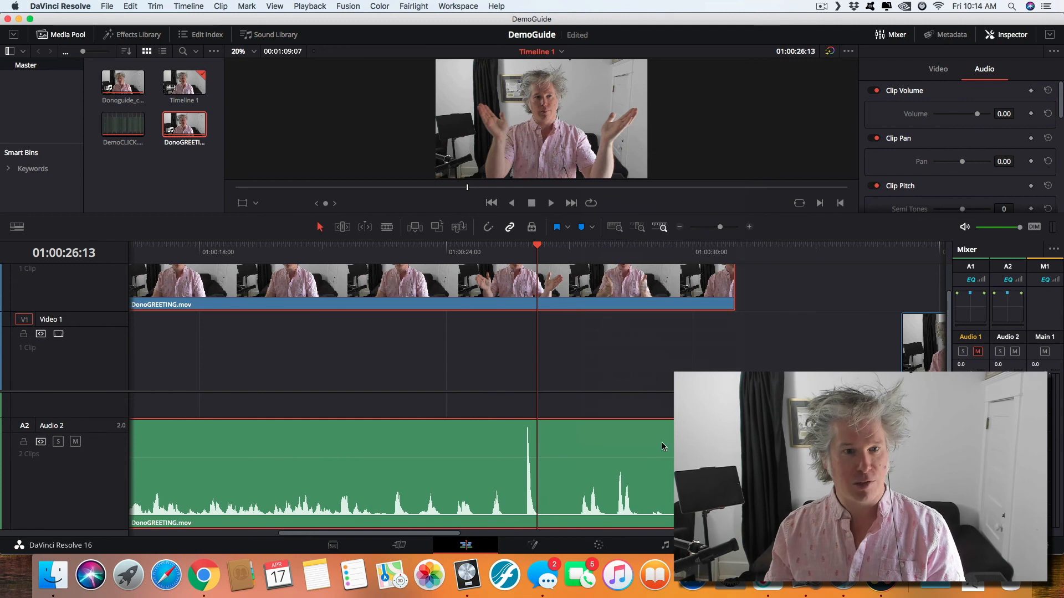
Select only the audio part of DonoGREETING.mov and play it from the loud peak at 01:00:26:01.
left_click(771, 444)
mouse_move(689, 449)
left_mouse_down()
mouse_move(733, 449)
mouse_move(690, 449)
left_mouse_up()
left_click(530, 247)
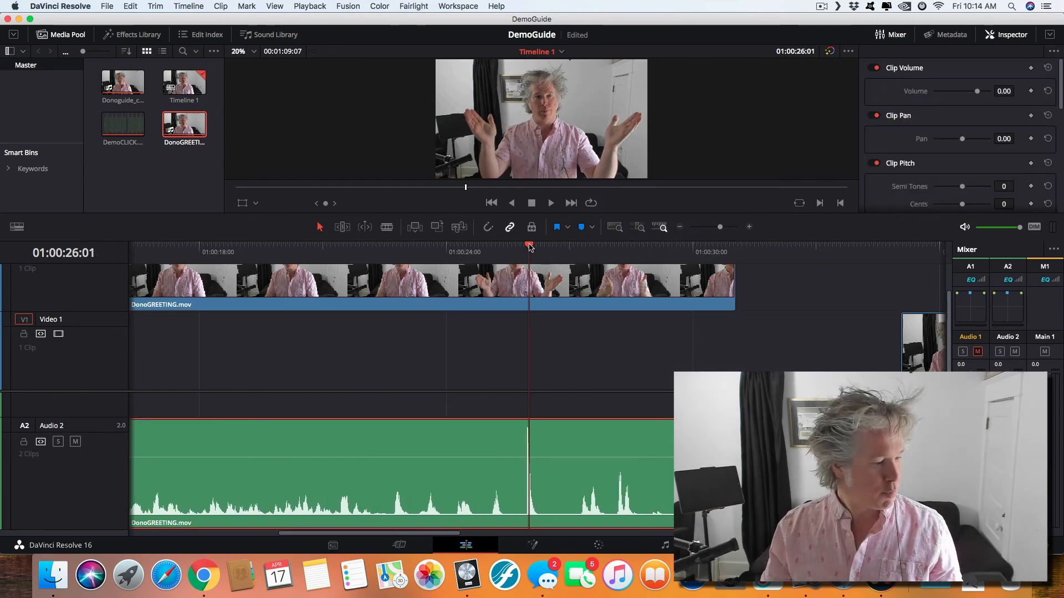
key("space")
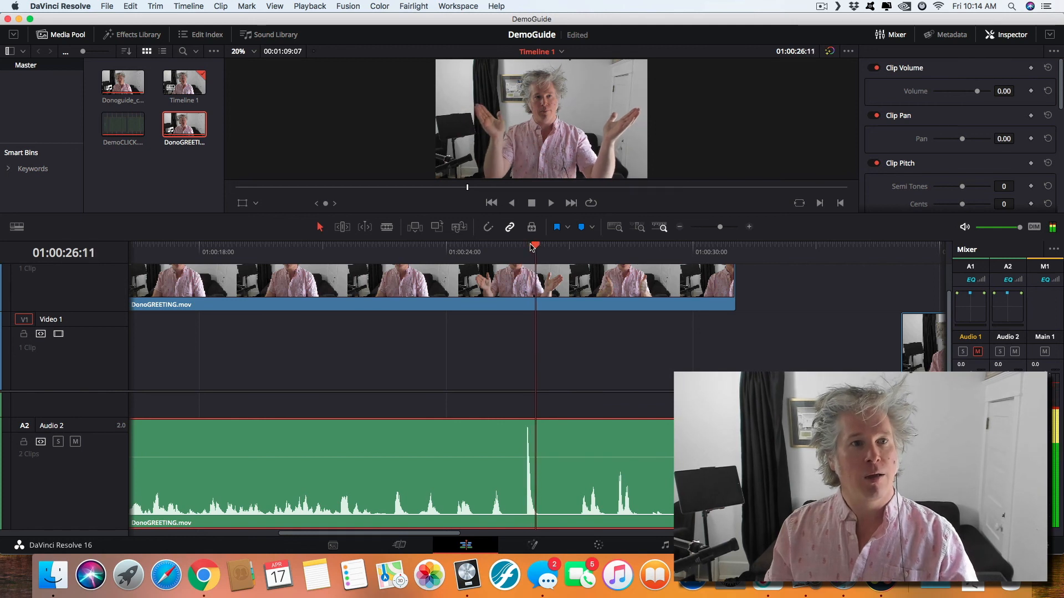